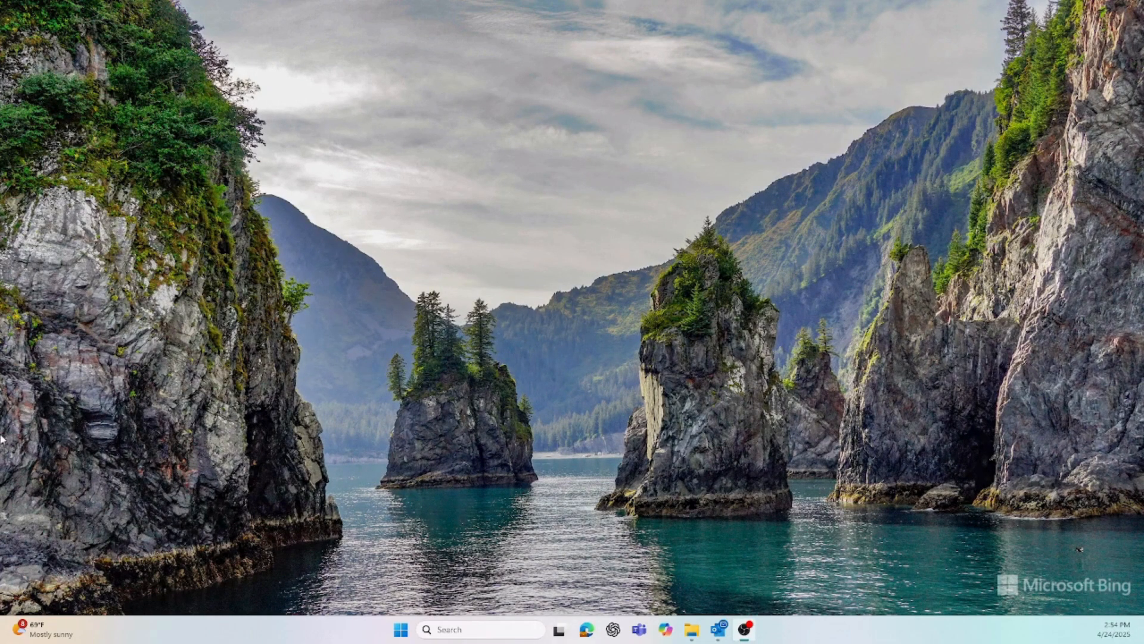
# Launch Microsoft Edge from the taskbar
pyautogui.click(586, 630)
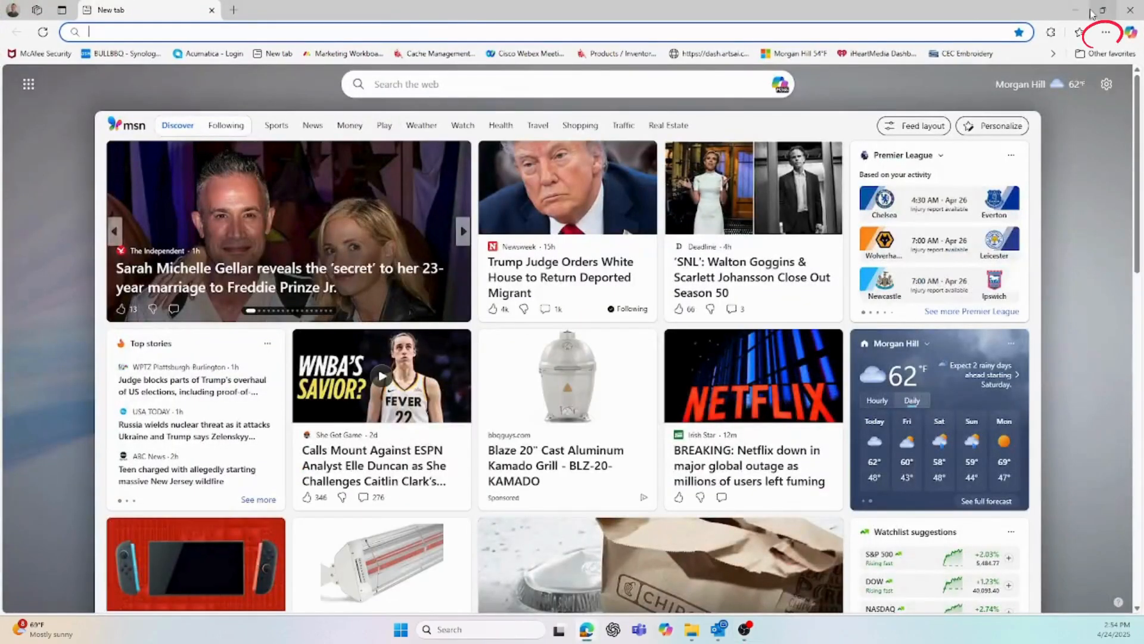
# Open a new InPrivate window and bring up the address bar's paste menu
pyautogui.click(1105, 32)
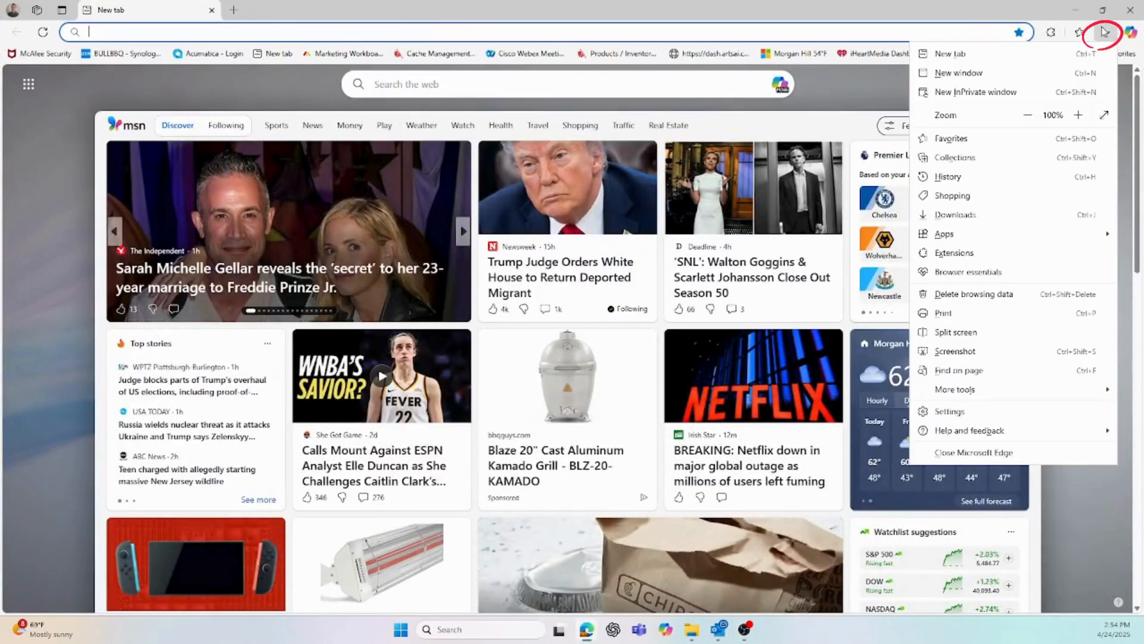
pyautogui.click(971, 92)
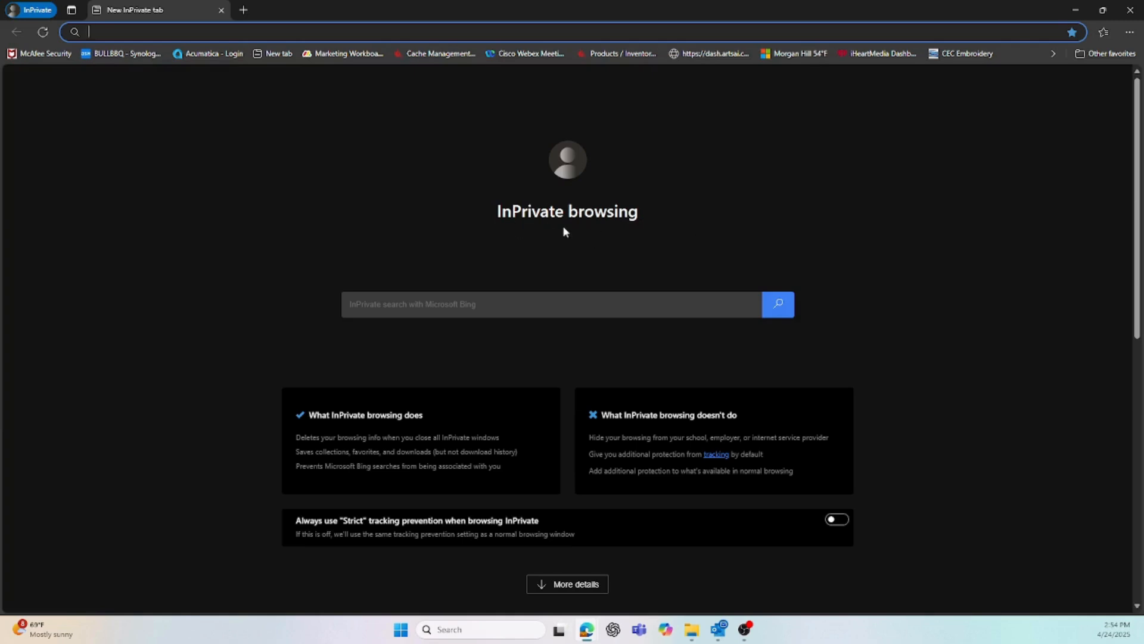
pyautogui.click(1130, 32)
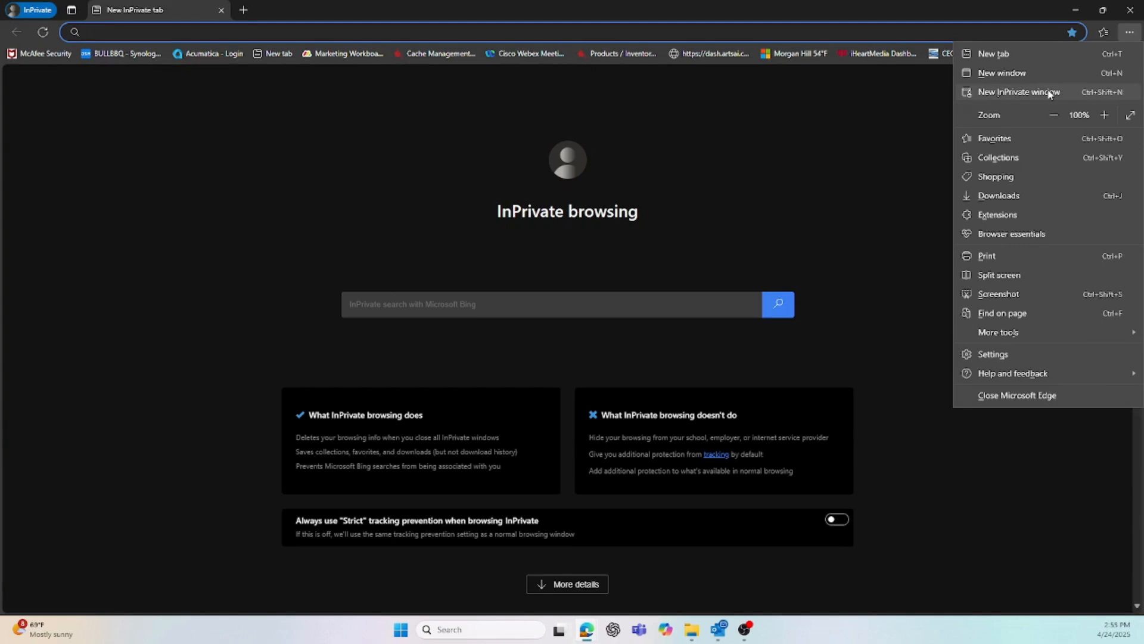
pyautogui.click(910, 158)
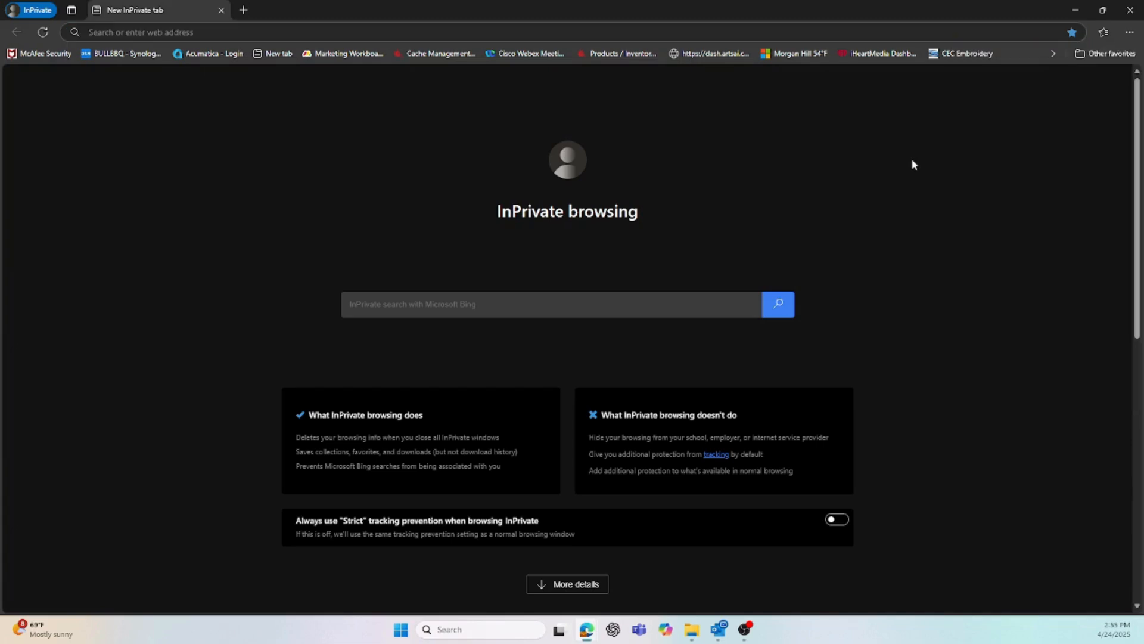
pyautogui.rightClick(131, 33)
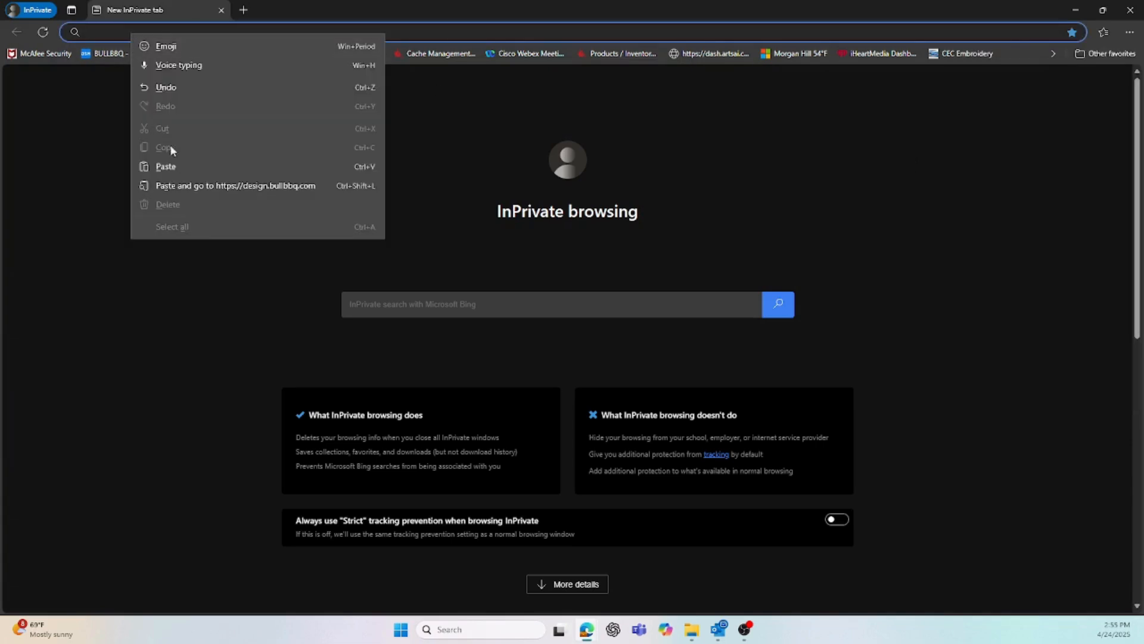
# Paste and go to design.bullbbq.com, choose DuraCabinet, and proceed to sign in
pyautogui.click(201, 186)
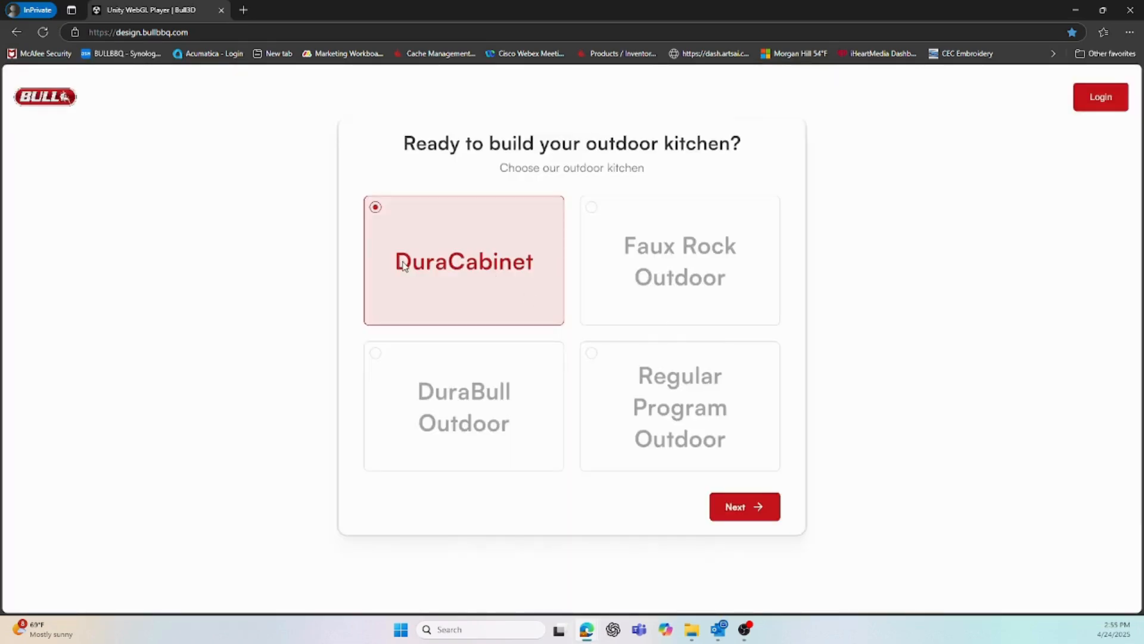
pyautogui.click(757, 508)
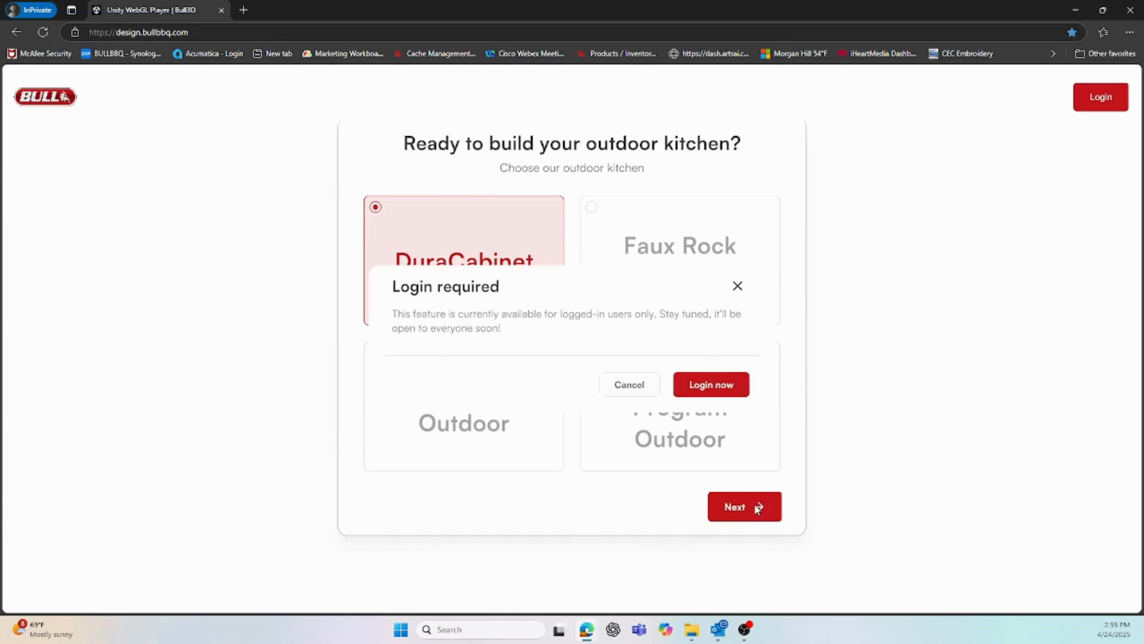
pyautogui.click(699, 391)
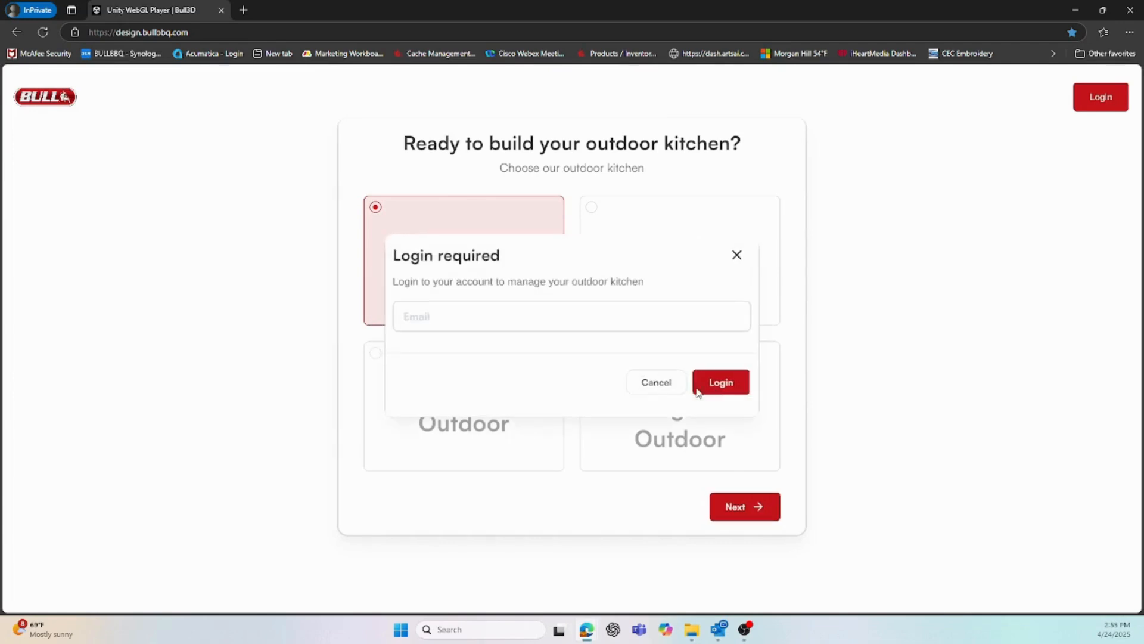
# Sign in with the account e-mail and the one-time verification code
pyautogui.click(410, 316)
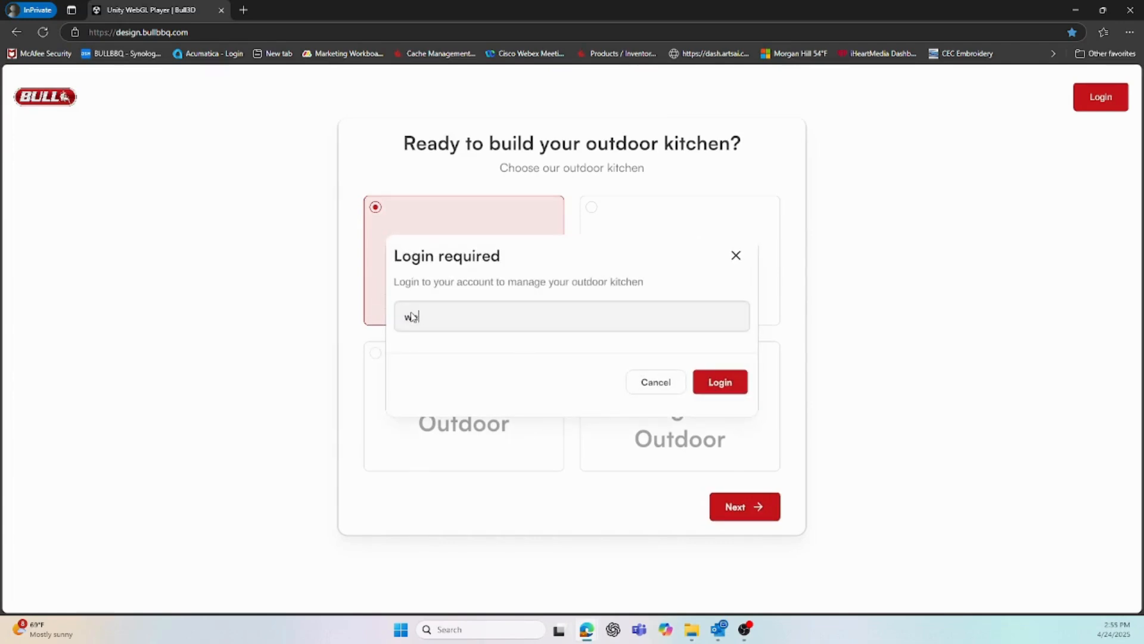
pyautogui.click(698, 375)
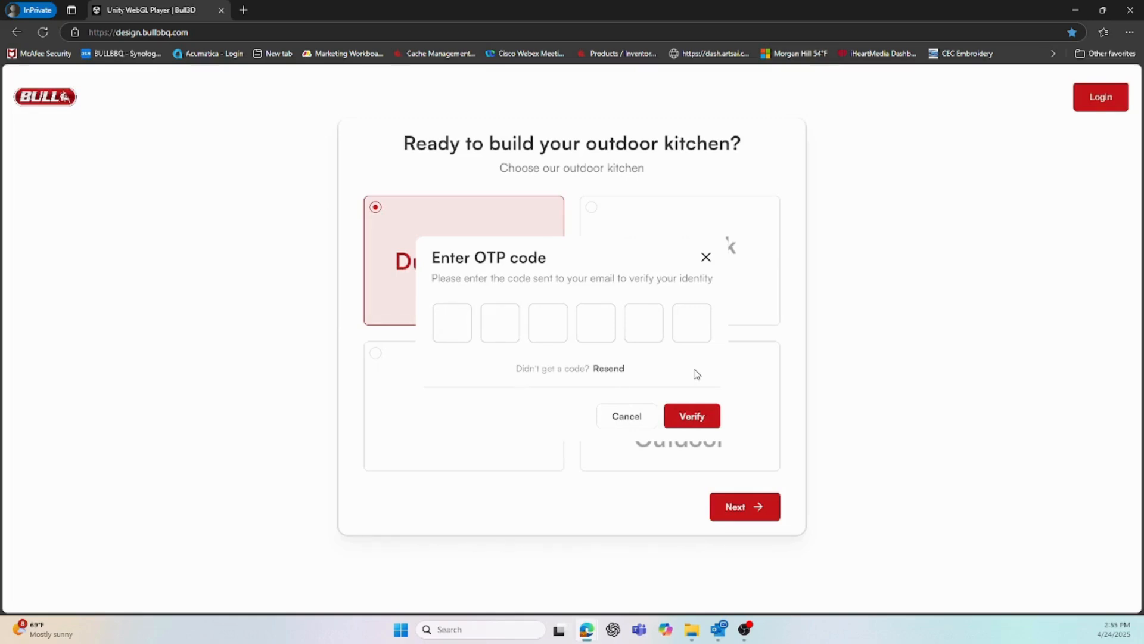
pyautogui.write('123456')
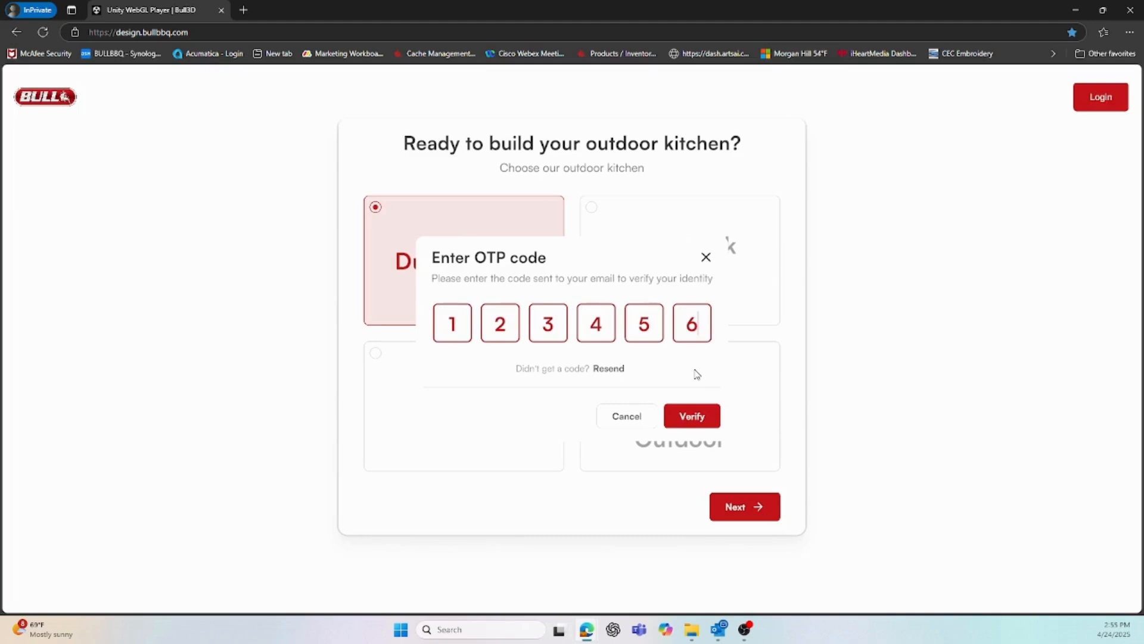
pyautogui.click(700, 419)
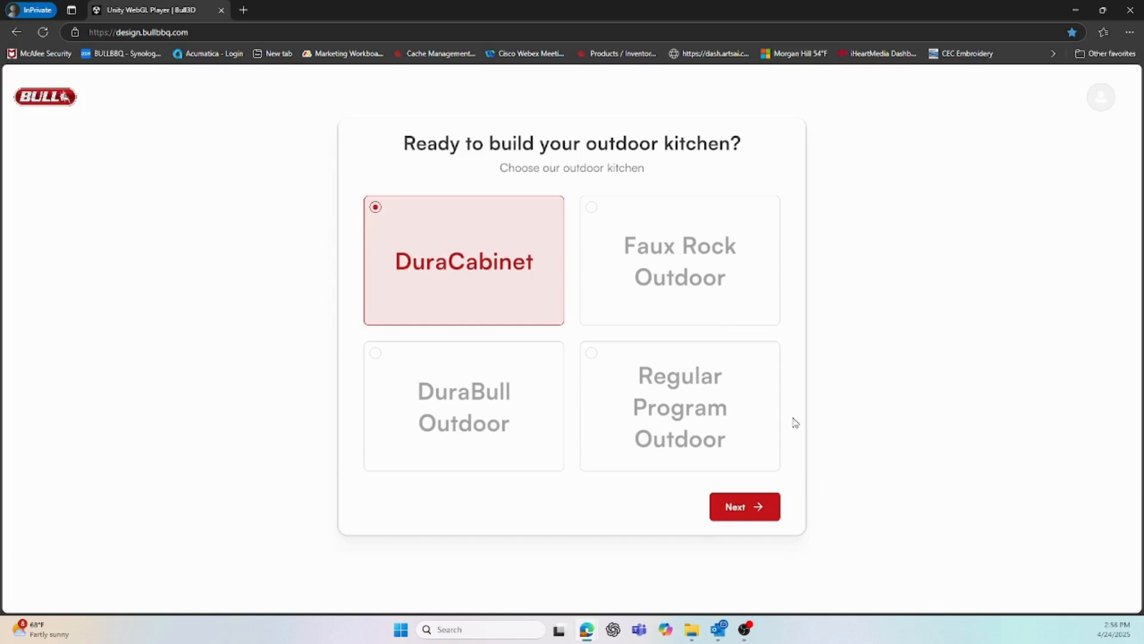
# Create a new DuraCabinet project named 'Tutorial'
pyautogui.click(742, 518)
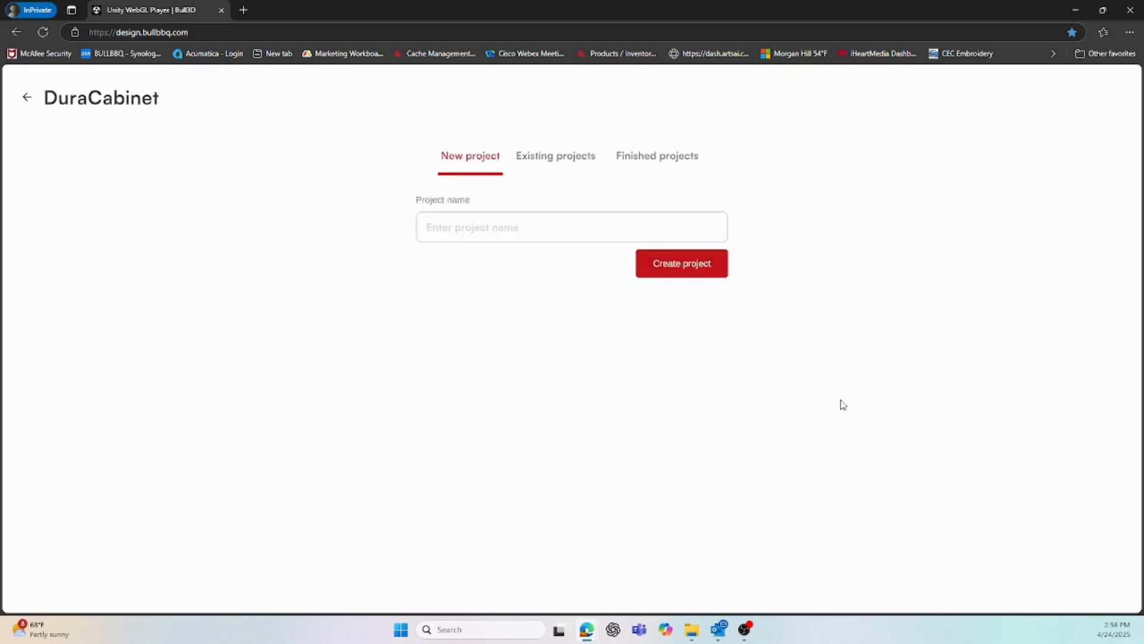
pyautogui.click(438, 227)
pyautogui.write('Tutorial')
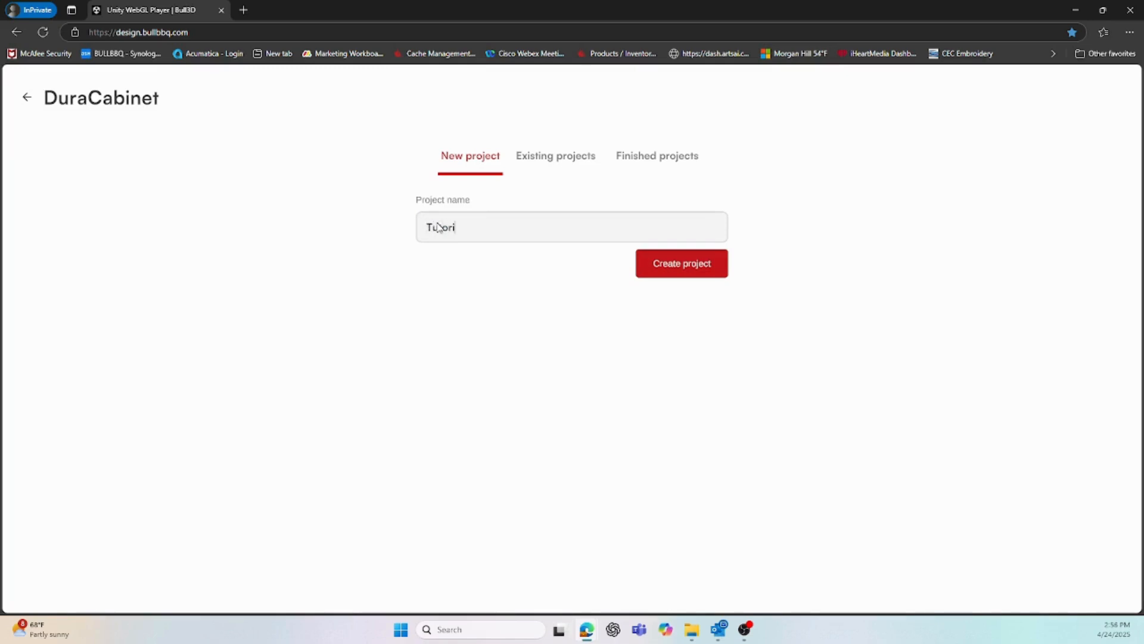
pyautogui.click(670, 271)
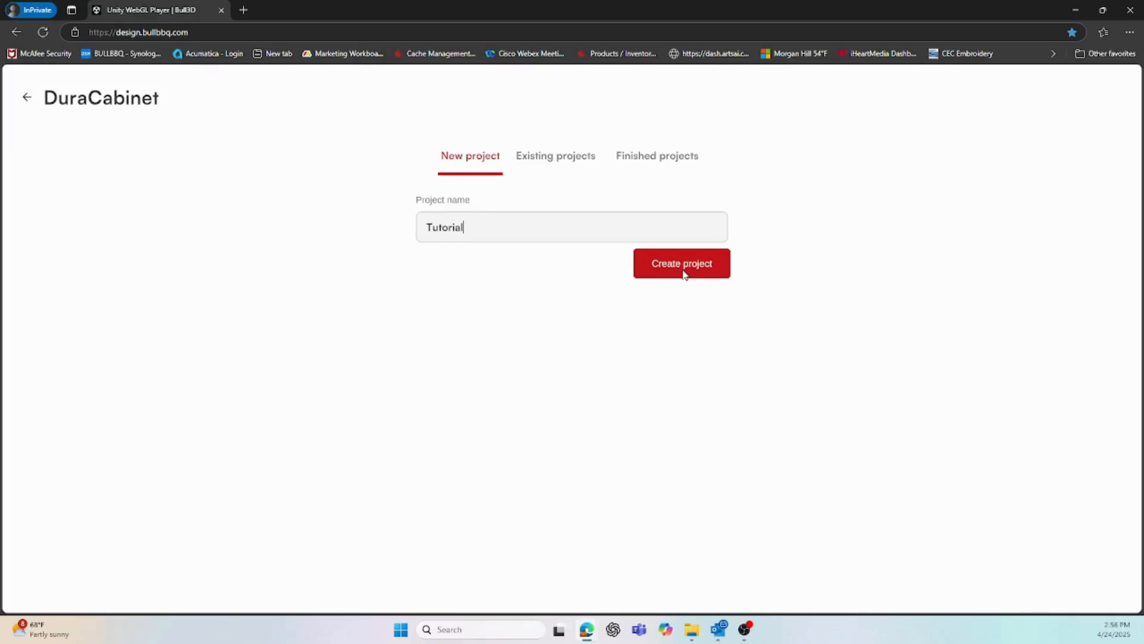
pyautogui.click(691, 266)
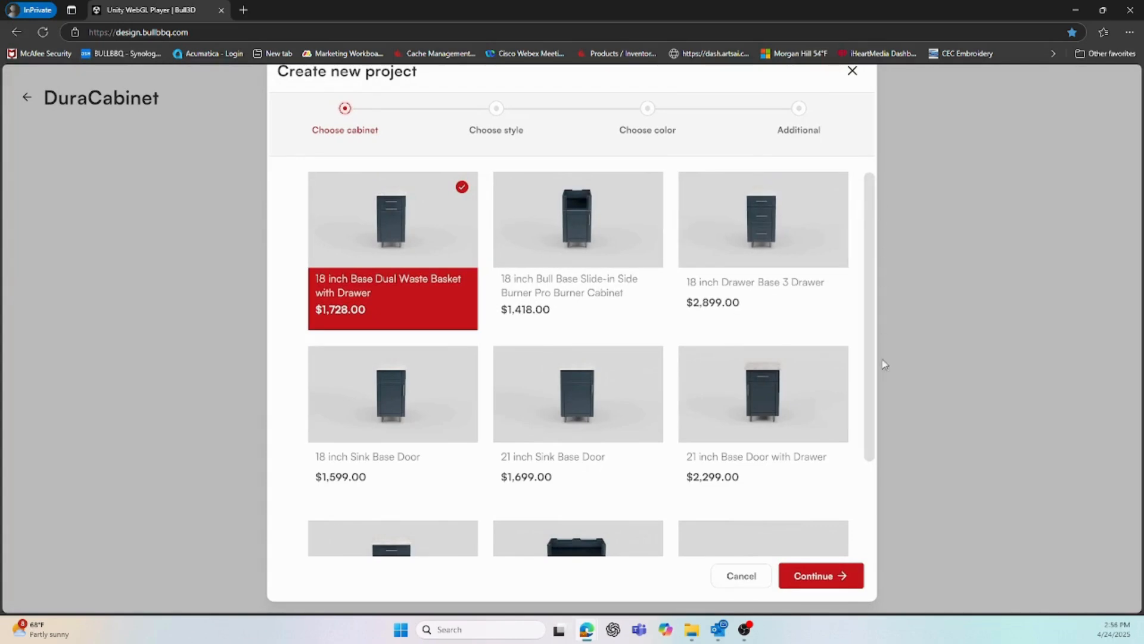
# Choose the 36 inch 4 Burner Grill Cabinet as the first cabinet
pyautogui.scroll(-2, 874, 278)
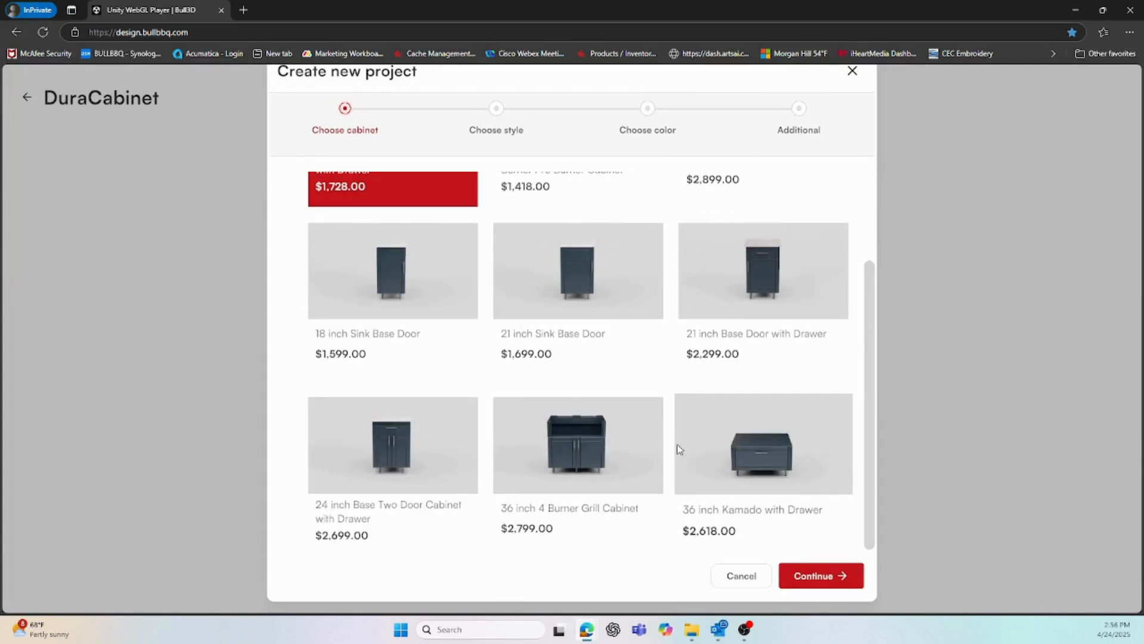
pyautogui.click(556, 448)
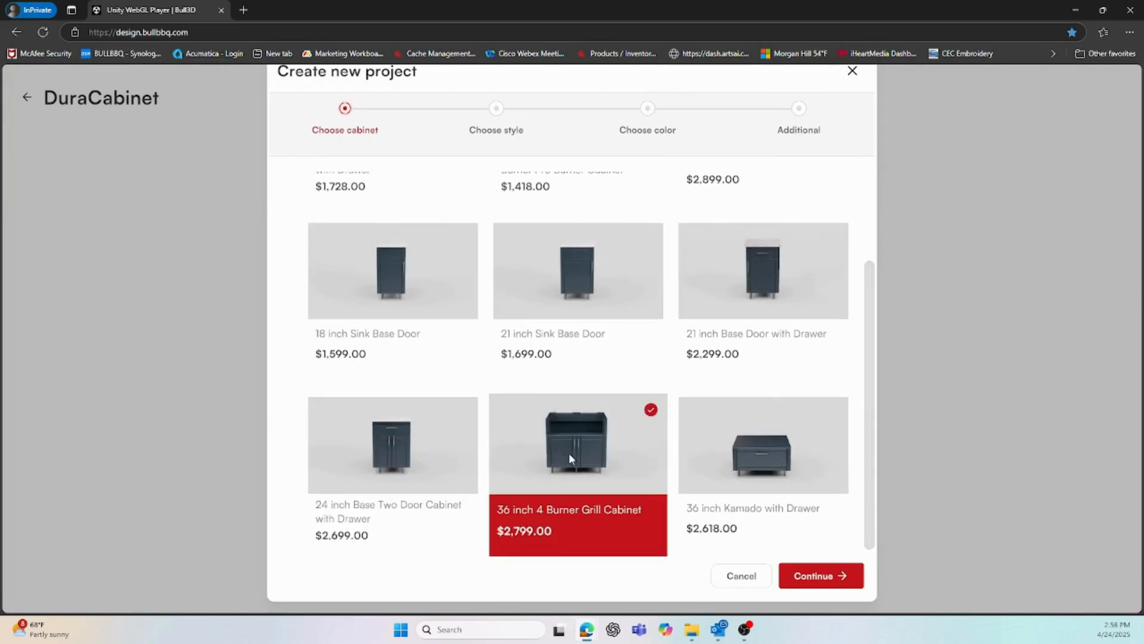
pyautogui.click(828, 579)
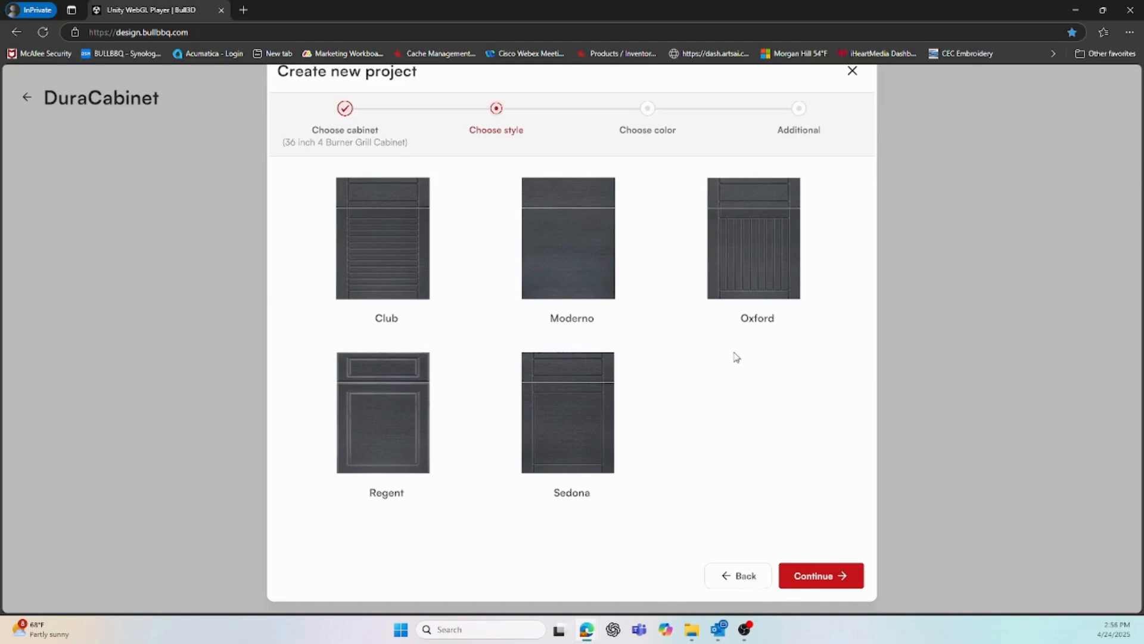
# Give the grill cabinet the Oxford door style in Dune colour
pyautogui.click(745, 253)
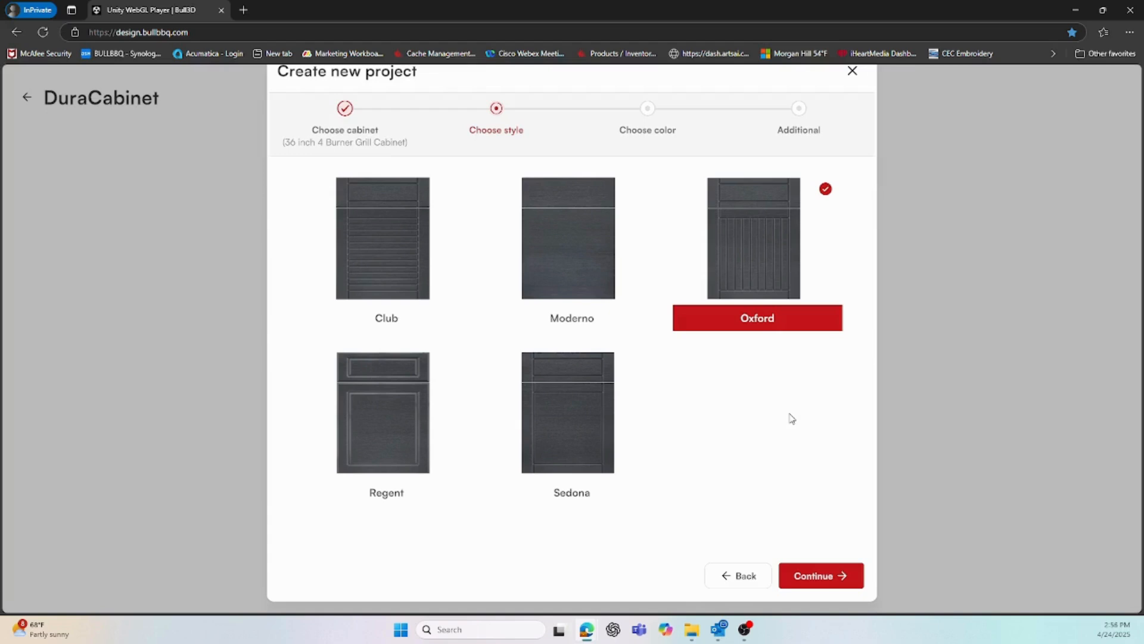
pyautogui.click(829, 581)
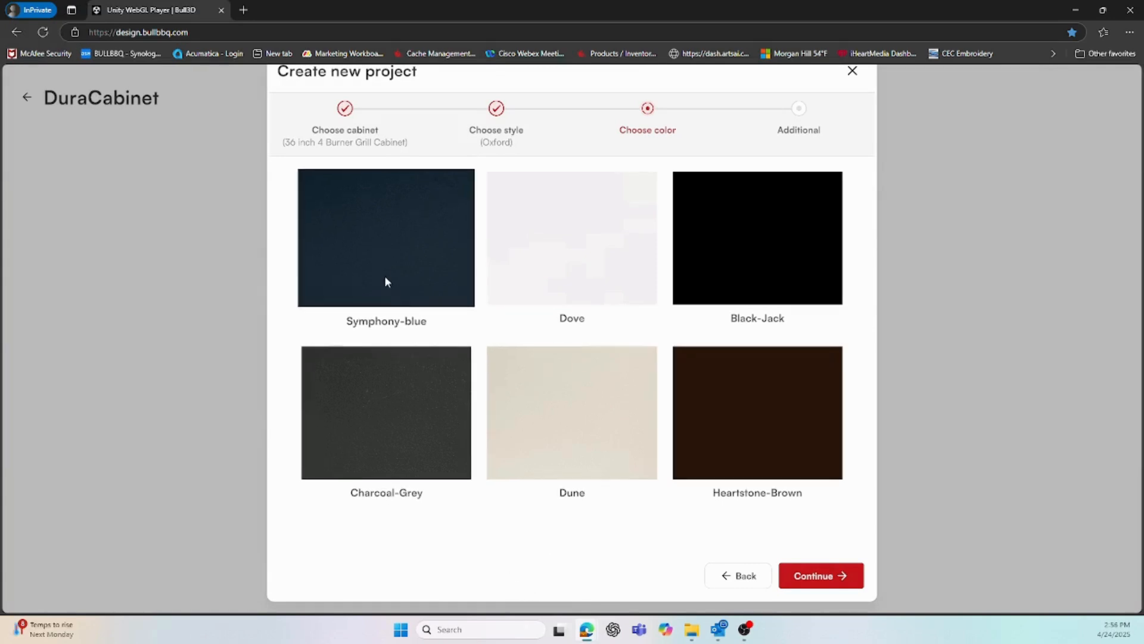
pyautogui.click(587, 419)
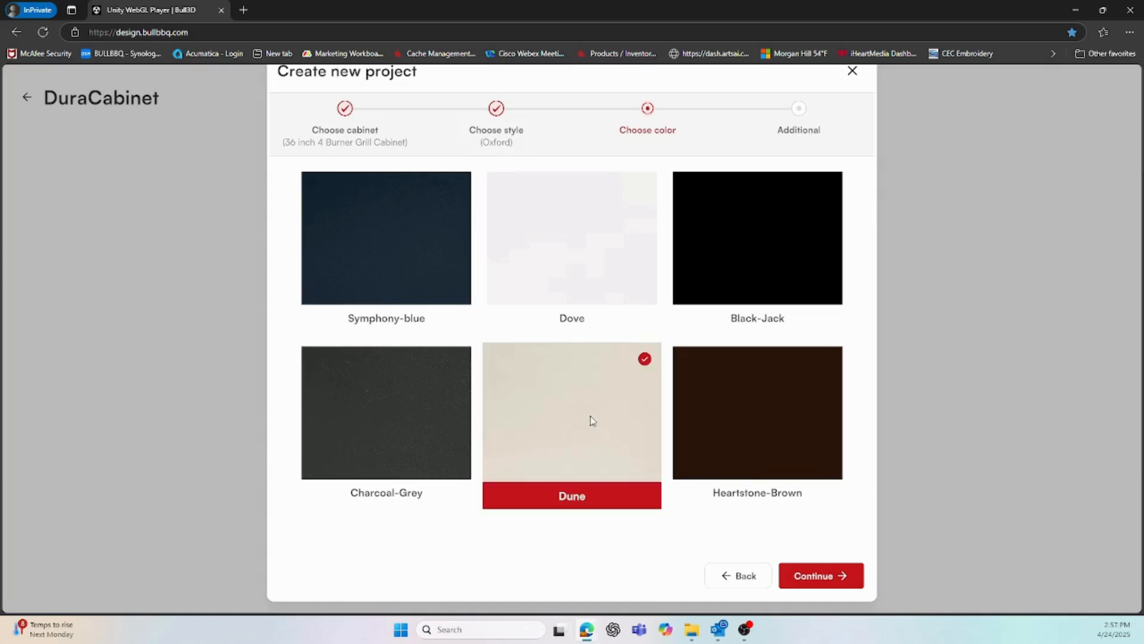
pyautogui.click(833, 577)
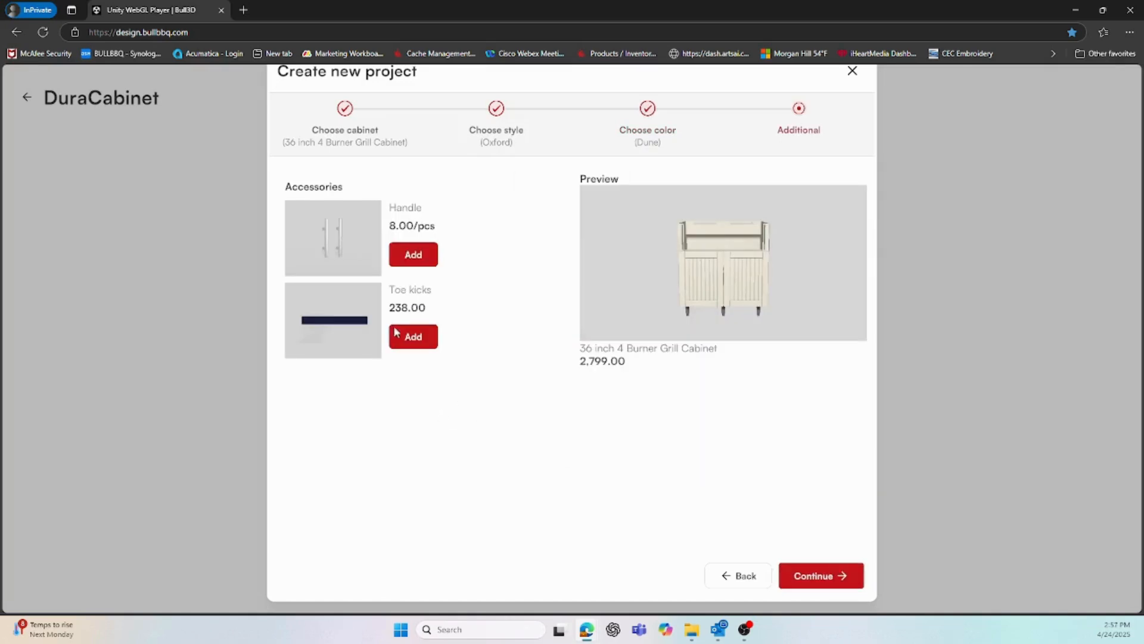
# Settle on the Handle accessory with legs instead of toe kicks for the grill cabinet
pyautogui.click(413, 255)
pyautogui.click(411, 255)
pyautogui.click(414, 336)
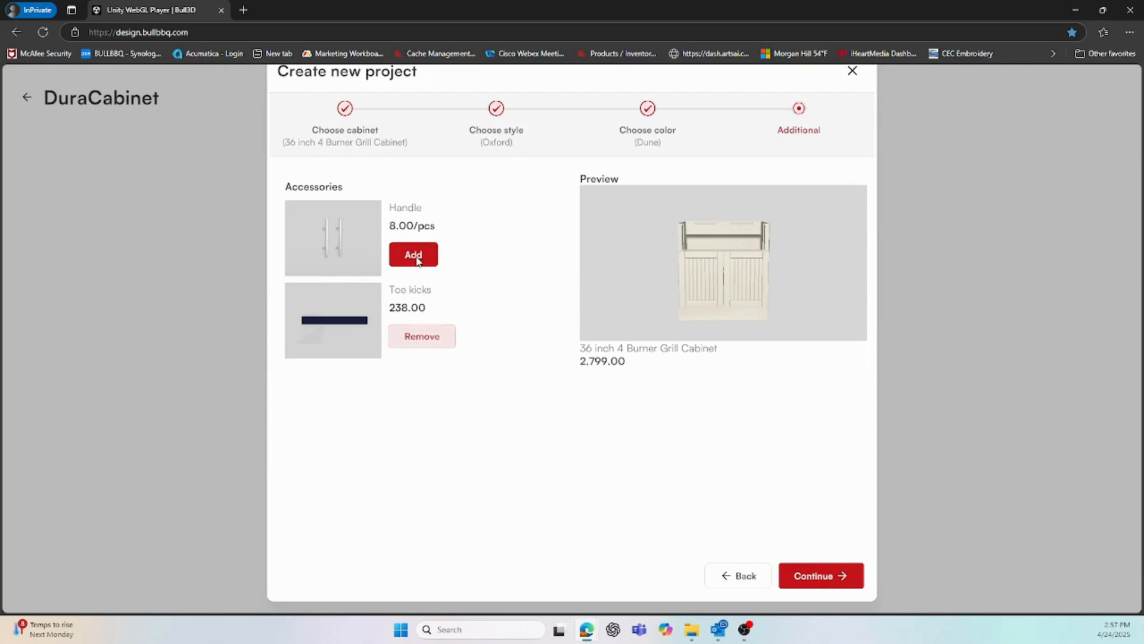
pyautogui.click(418, 256)
pyautogui.click(424, 338)
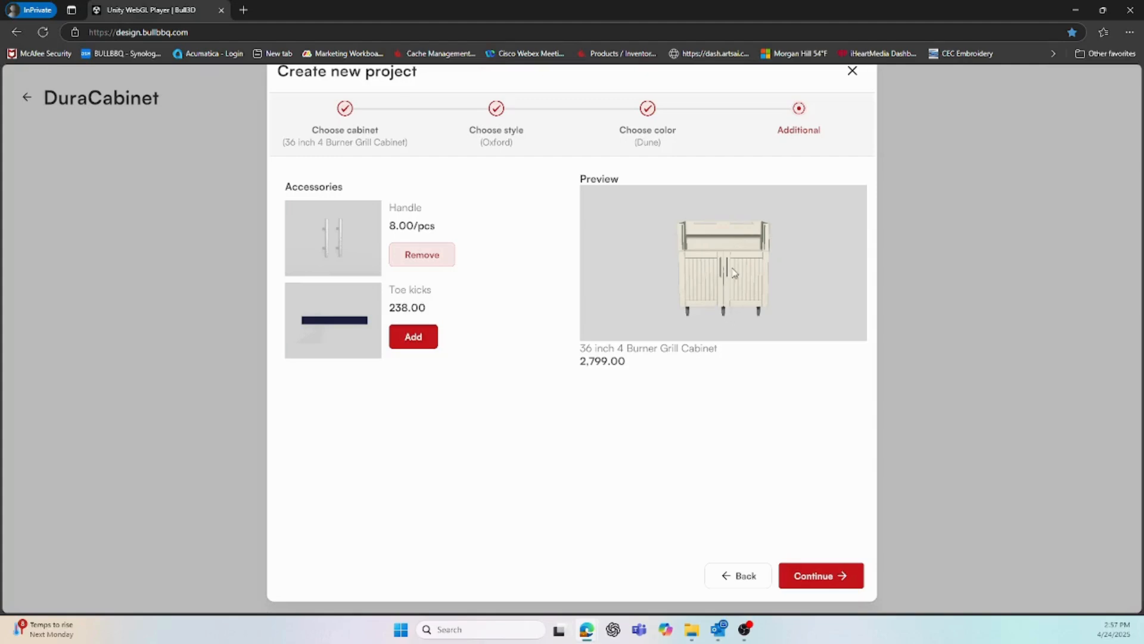
pyautogui.click(842, 575)
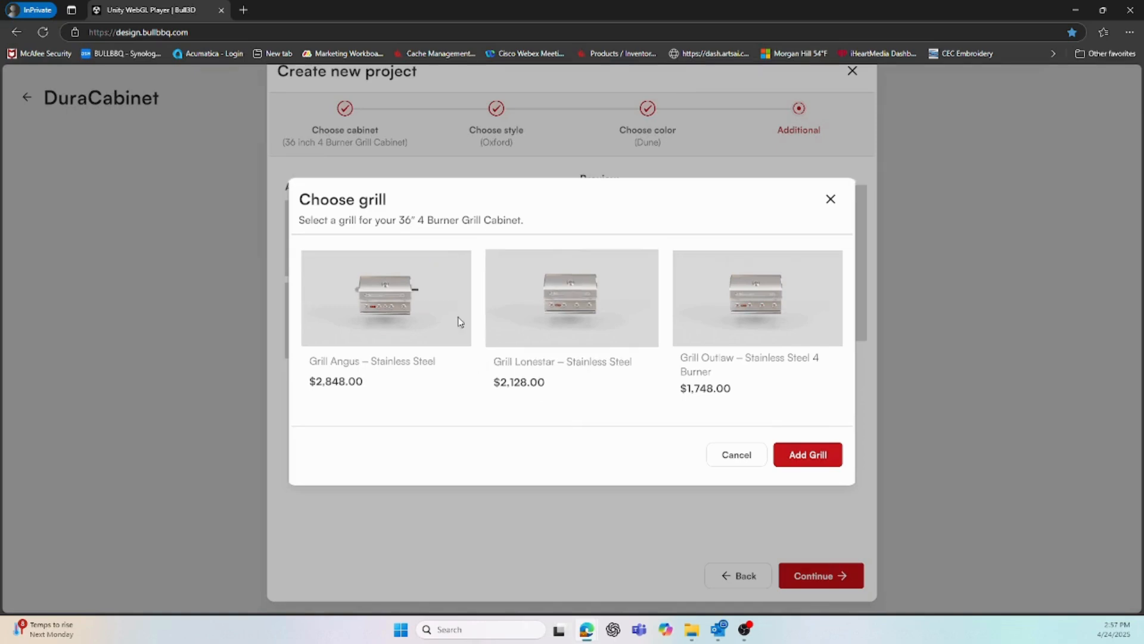
# Install the Grill Angus – Stainless Steel with Liquid Propane gas, totalling $5,515.00
pyautogui.click(376, 296)
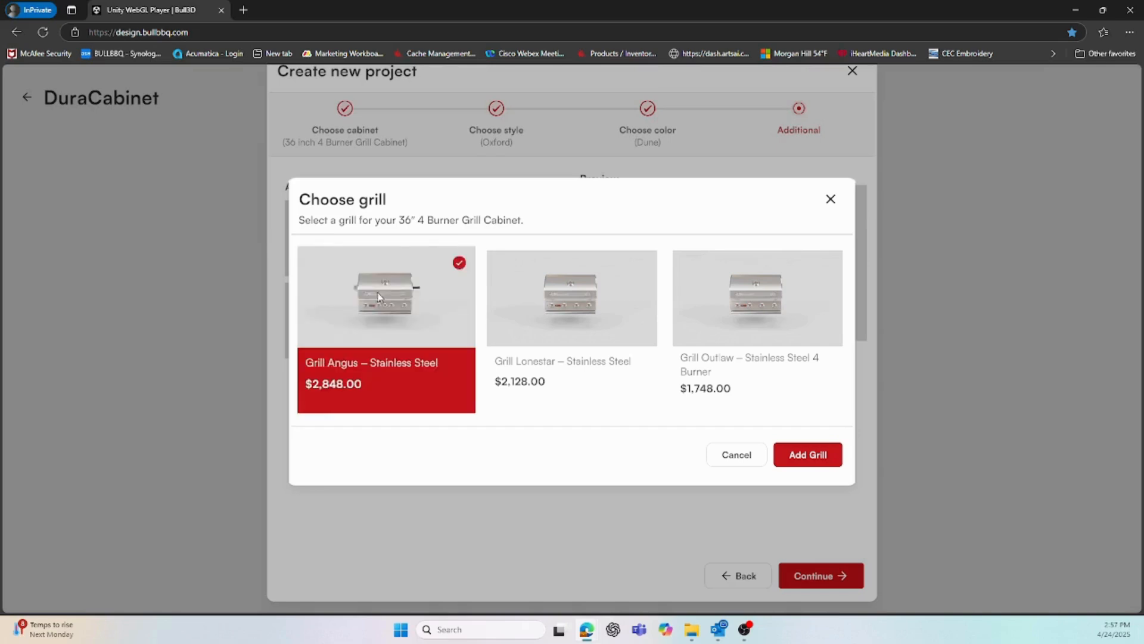
pyautogui.click(806, 455)
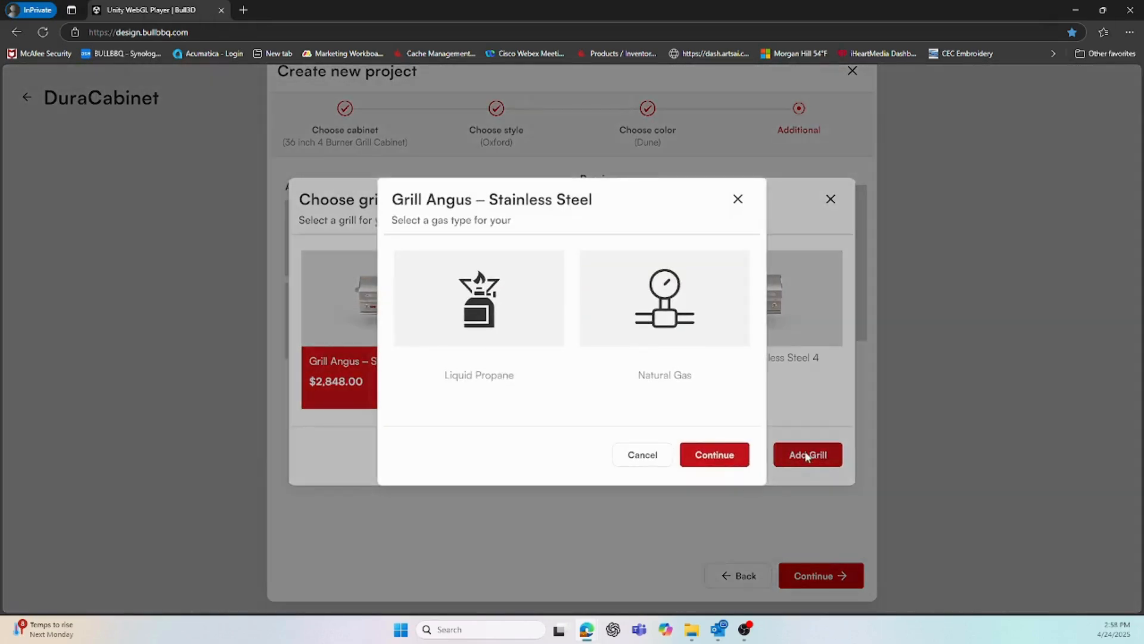
pyautogui.click(499, 324)
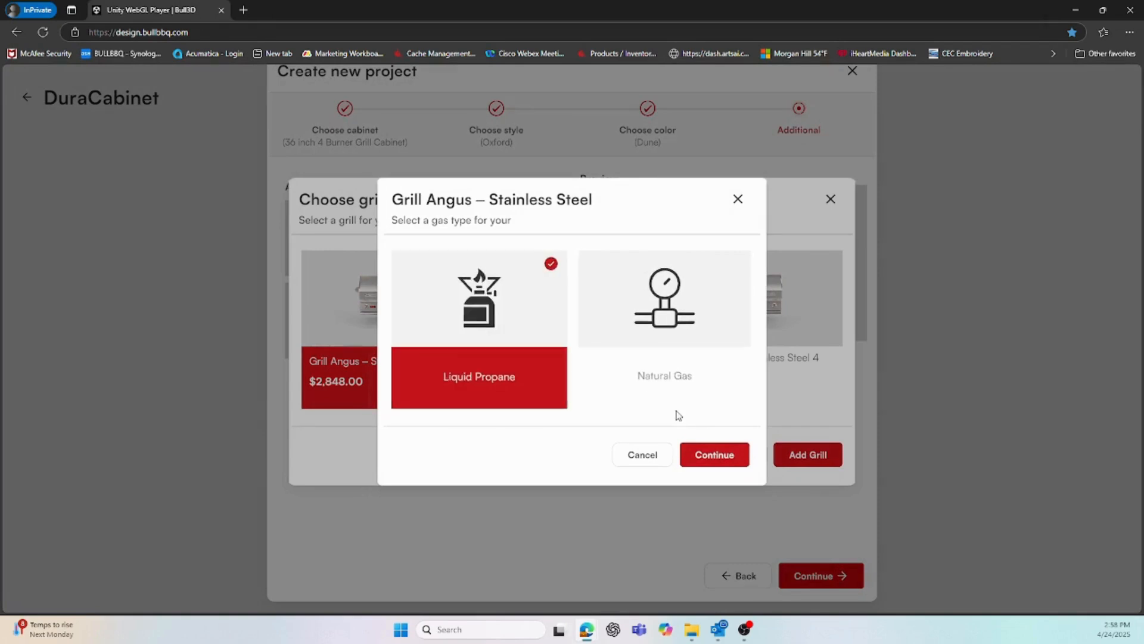
pyautogui.click(732, 455)
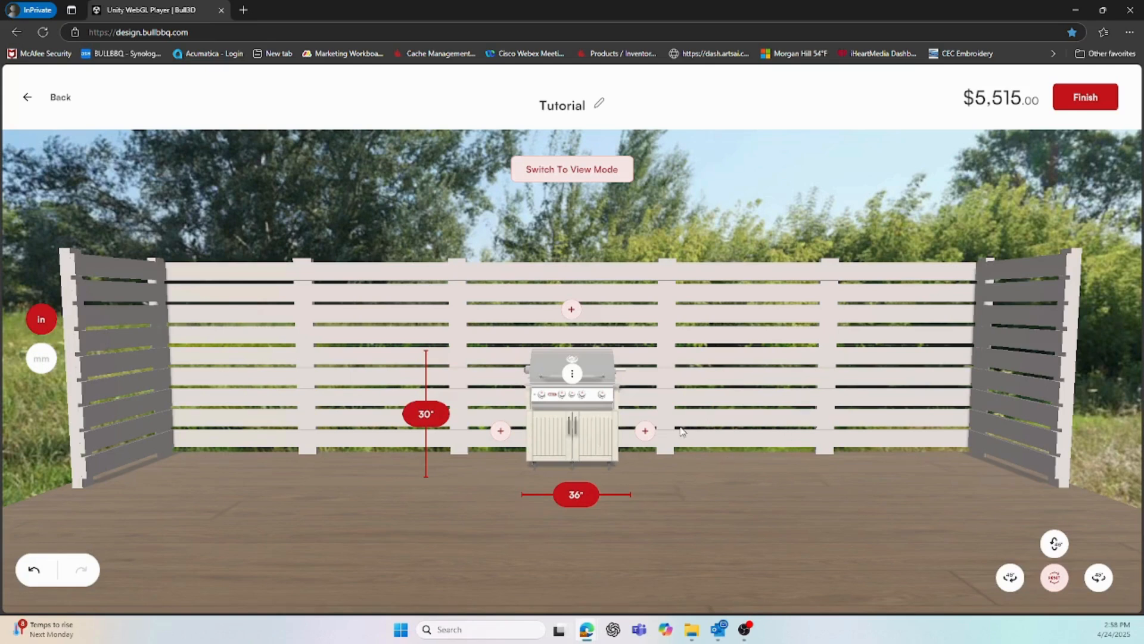
# Add Refrigerator Panels with a Premium Outdoor Refrigerator, then an 18 inch Dual Waste Basket cabinet
pyautogui.click(646, 431)
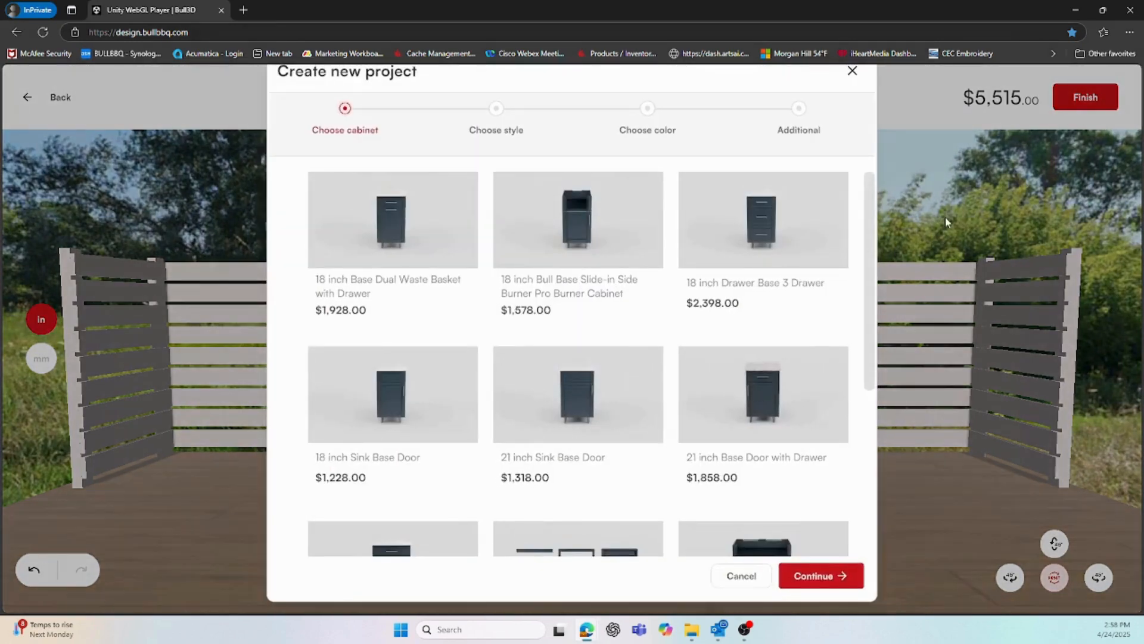
pyautogui.scroll(-2, 853, 358)
pyautogui.scroll(-2, 854, 358)
pyautogui.click(624, 327)
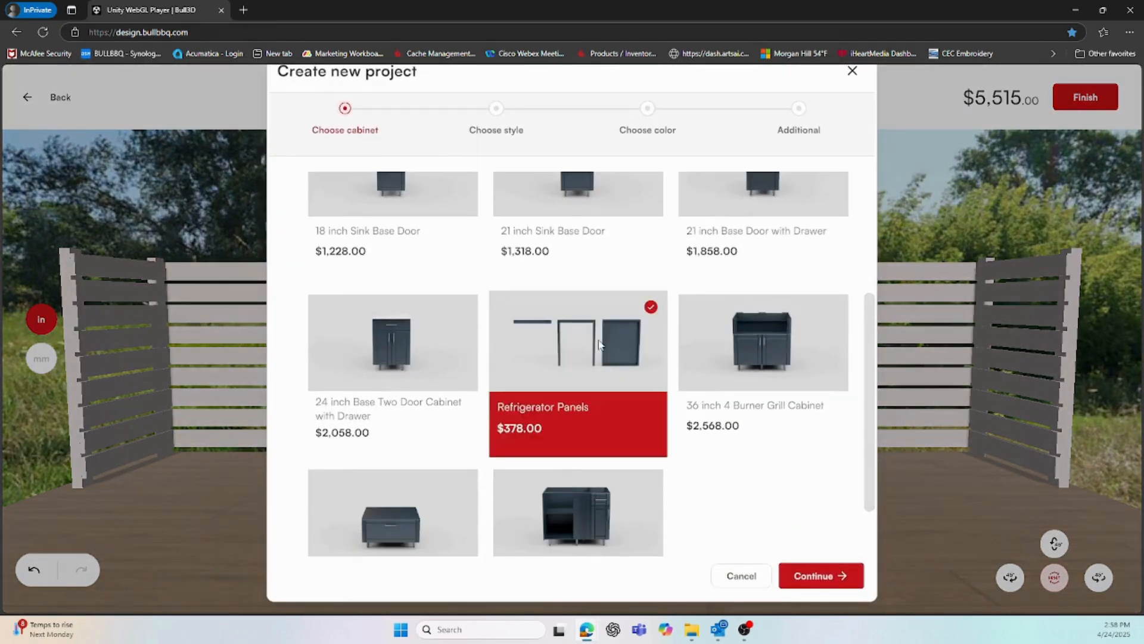
pyautogui.click(804, 568)
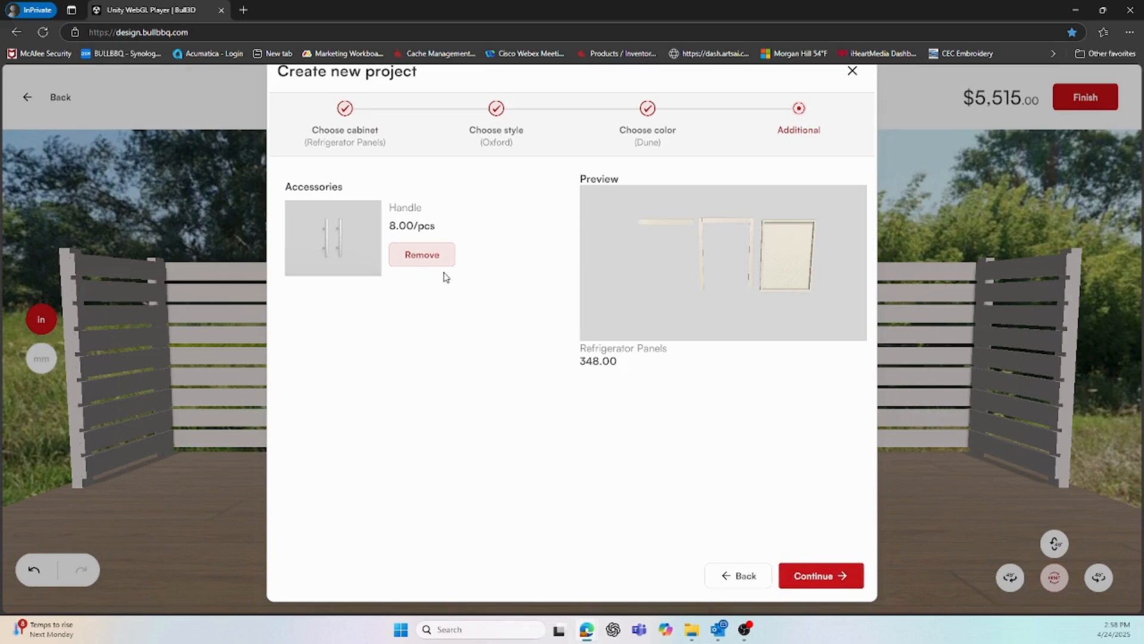
pyautogui.click(811, 576)
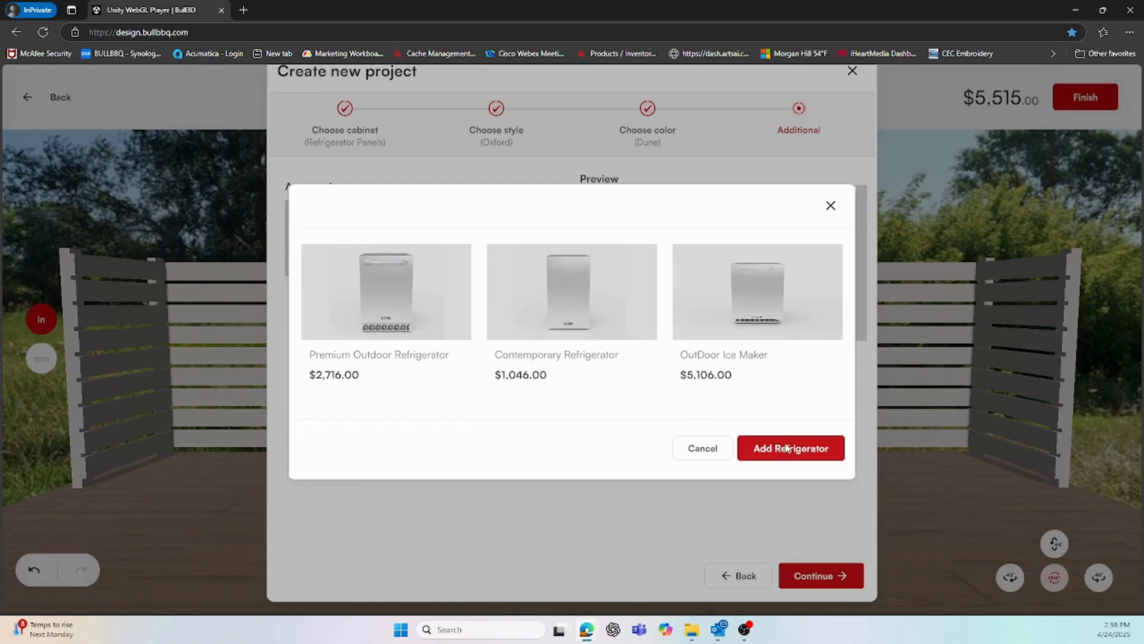
pyautogui.click(752, 448)
pyautogui.click(661, 346)
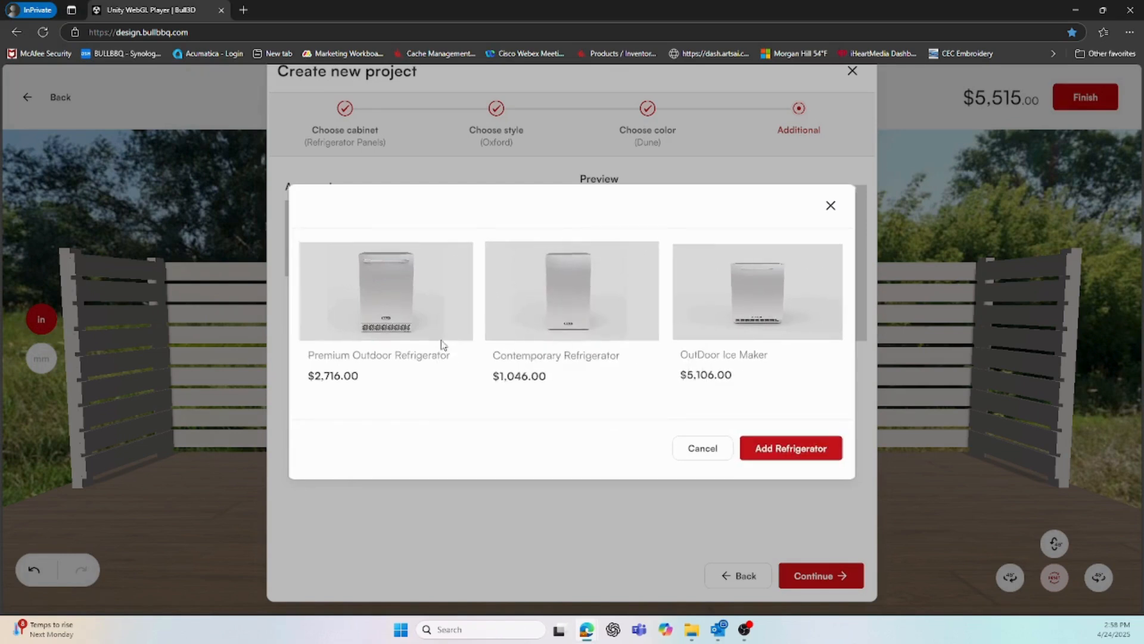
pyautogui.click(429, 333)
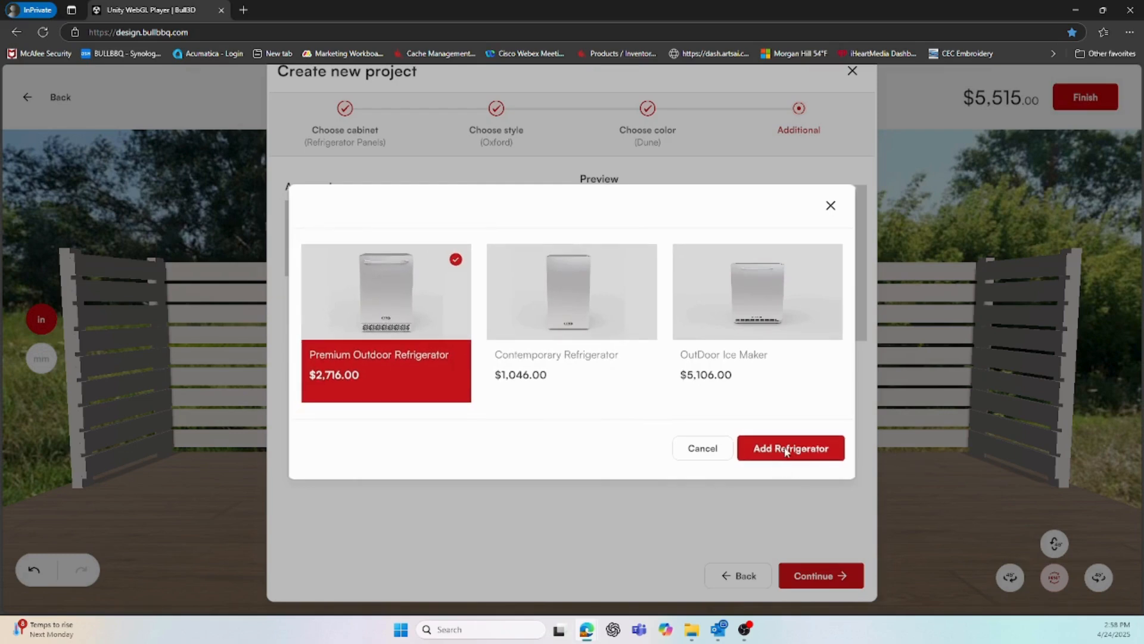
pyautogui.click(811, 452)
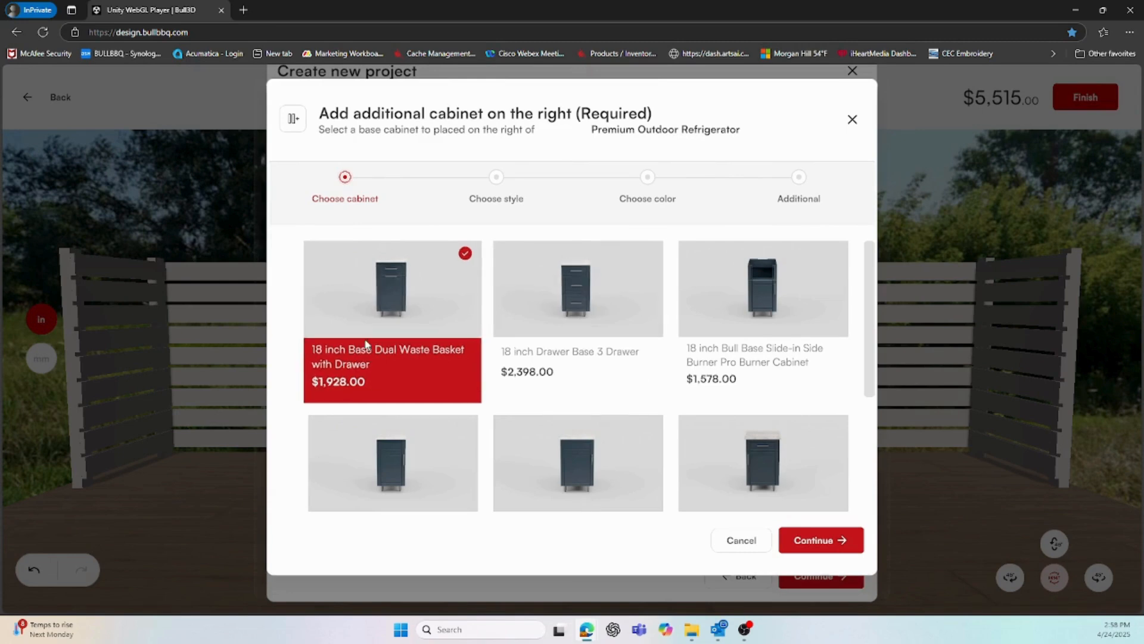
pyautogui.click(819, 541)
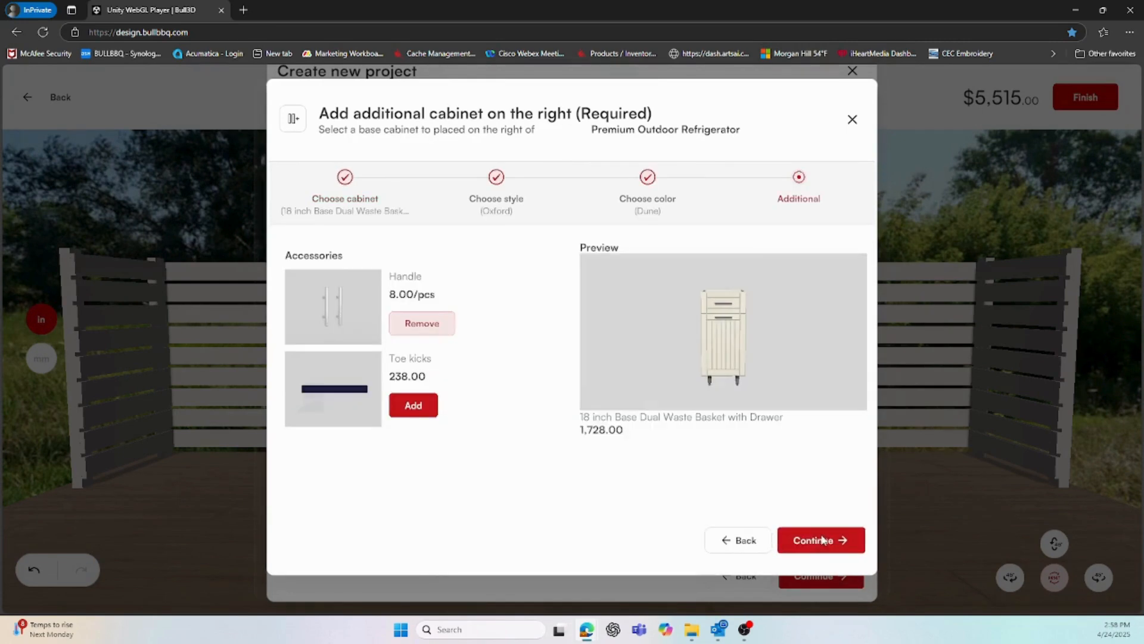
pyautogui.click(819, 541)
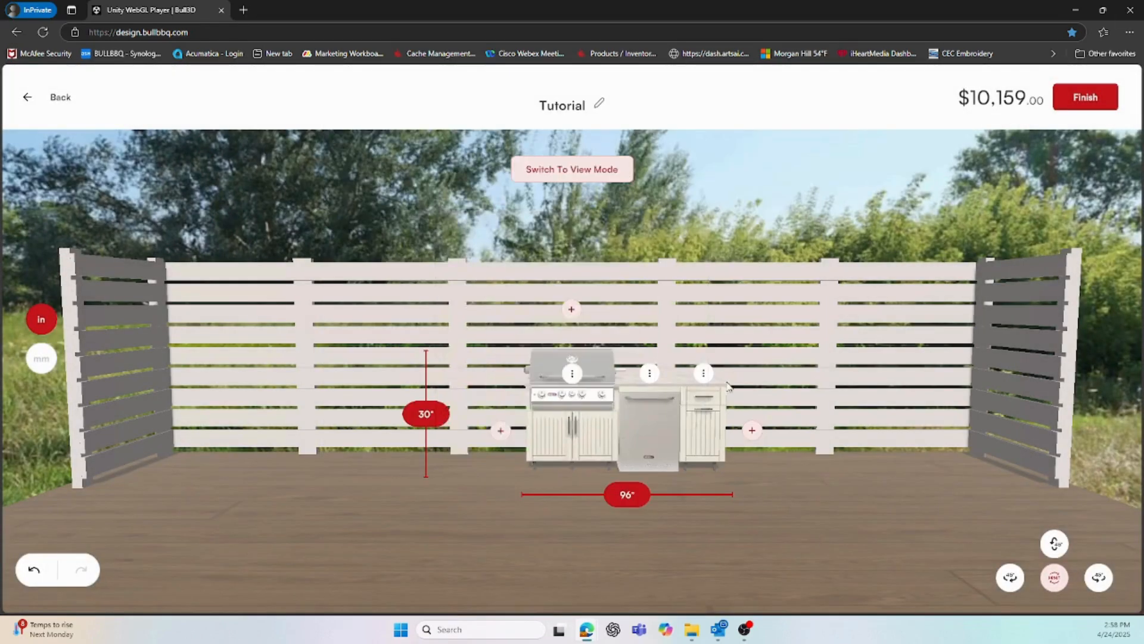
# Add an 18 inch Drawer Base 3 Drawer cabinet left of the grill
pyautogui.click(501, 430)
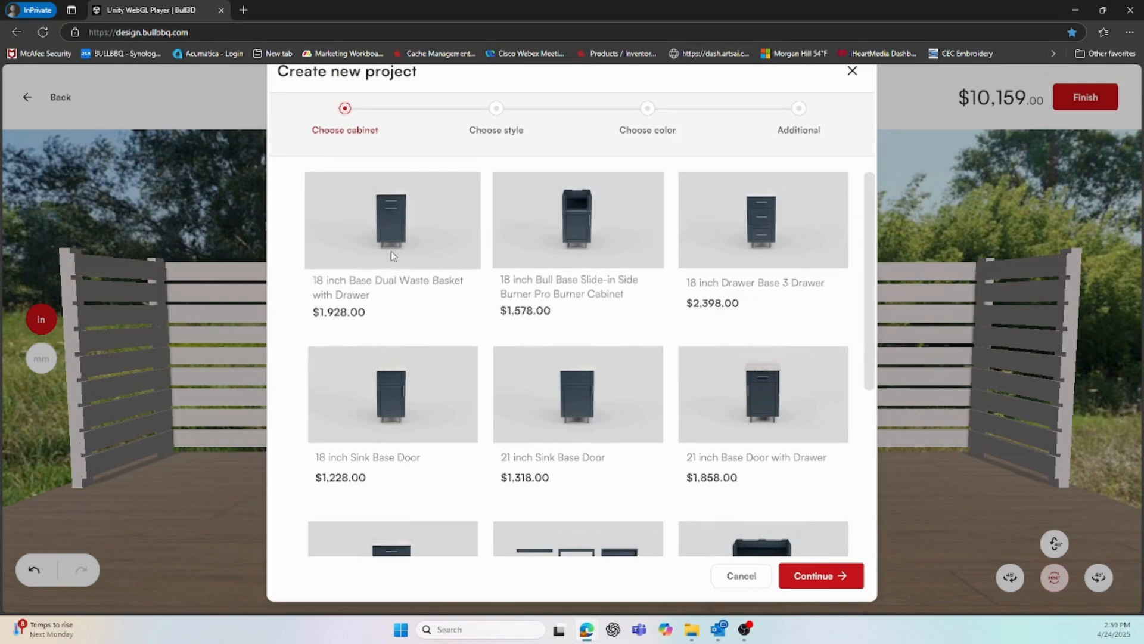
pyautogui.click(728, 235)
pyautogui.click(832, 577)
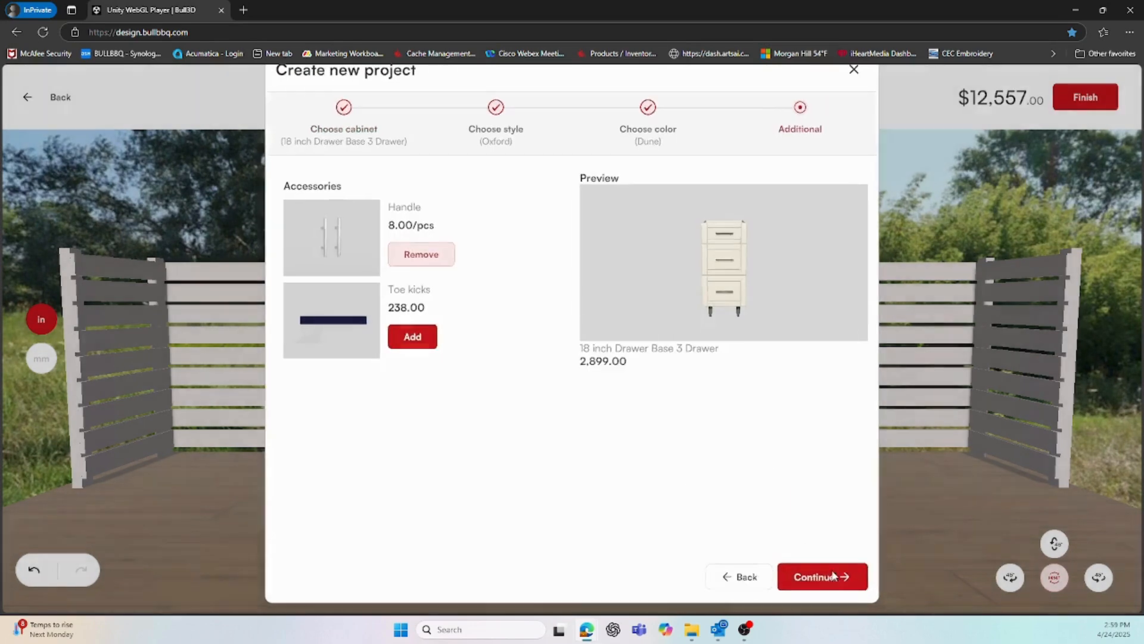
pyautogui.click(833, 576)
# Add an 18 inch side burner cabinet with a Liquid Propane Single Slide-in Pro Side Burner
pyautogui.click(451, 431)
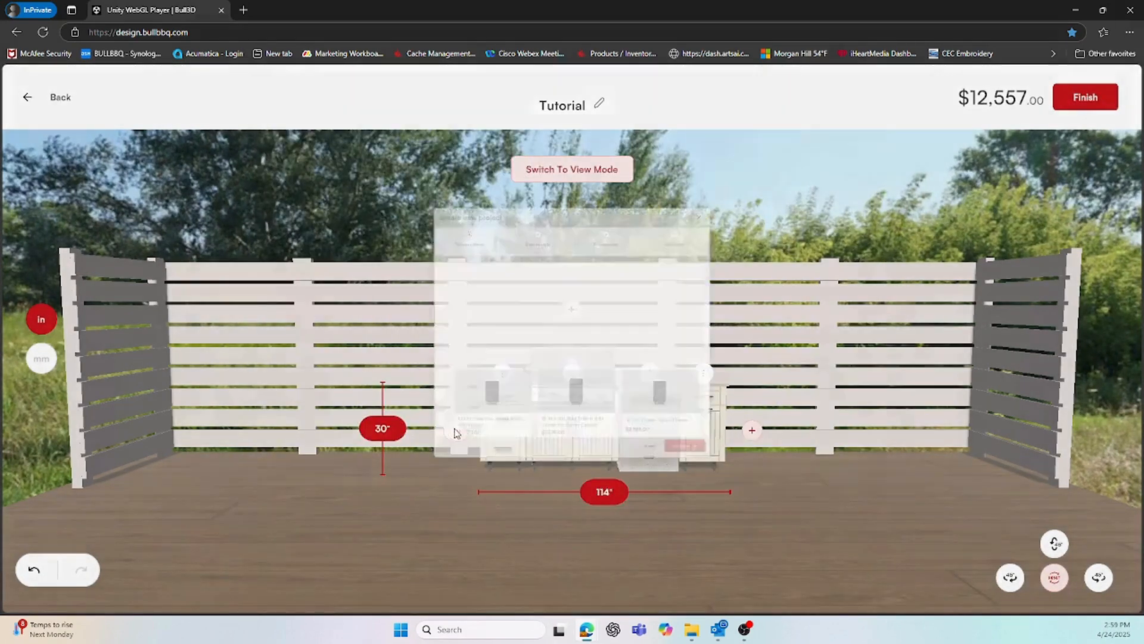
pyautogui.click(608, 285)
pyautogui.click(815, 575)
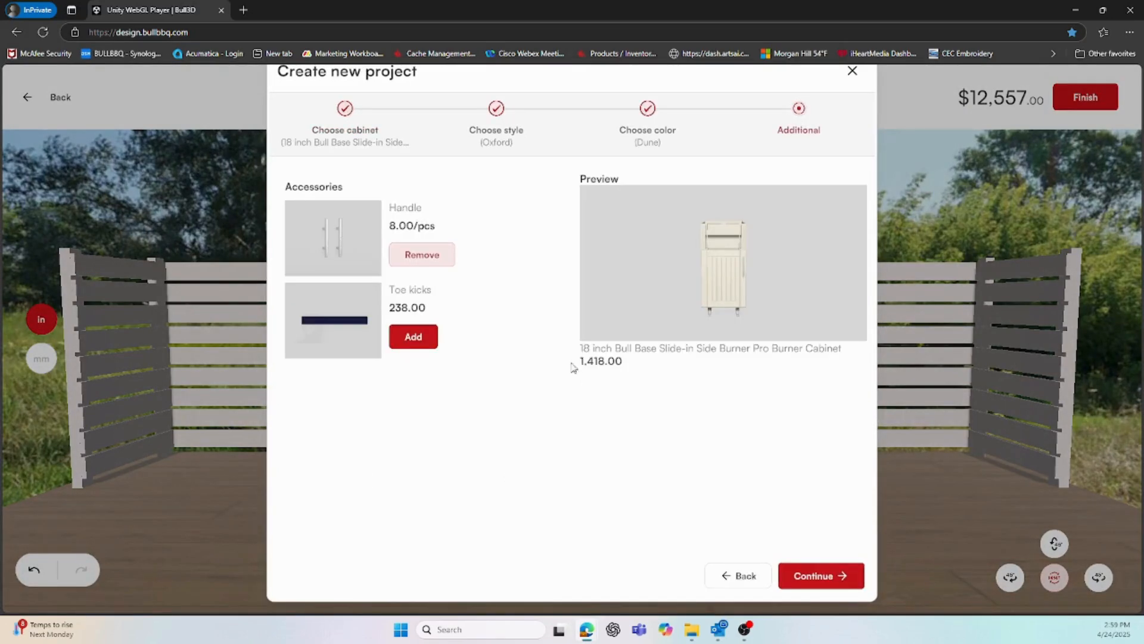
pyautogui.click(815, 572)
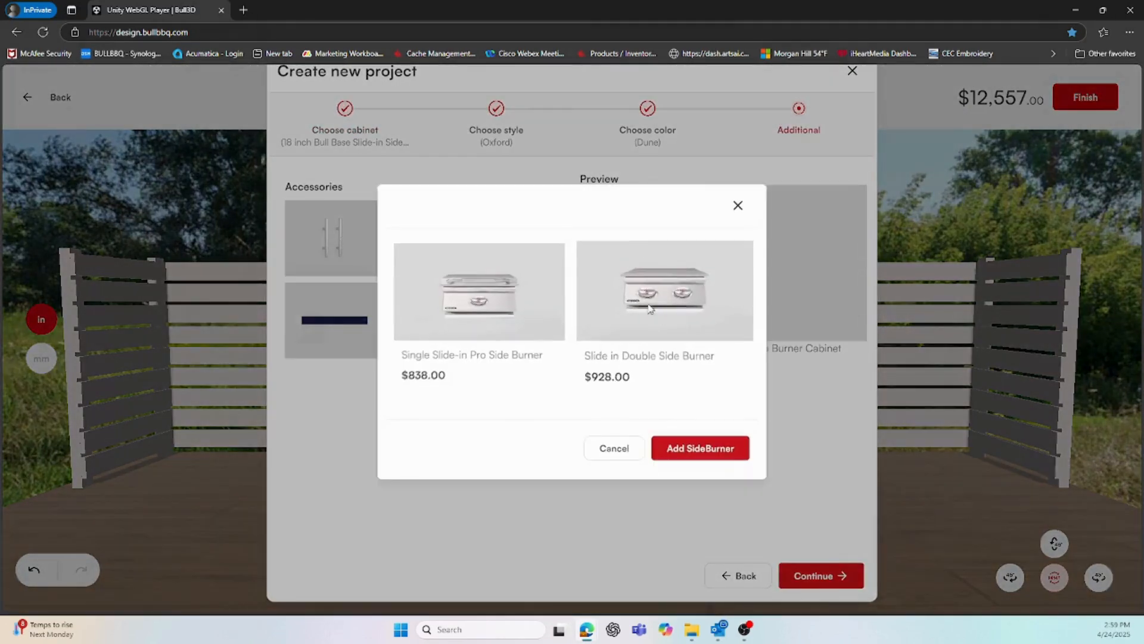
pyautogui.click(482, 304)
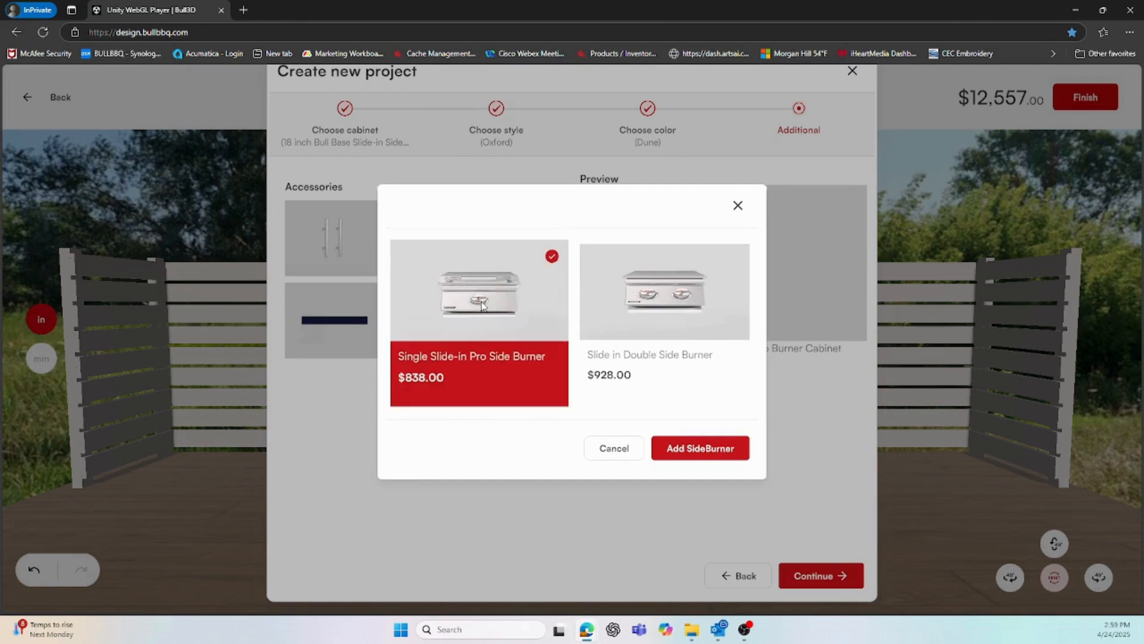
pyautogui.click(710, 453)
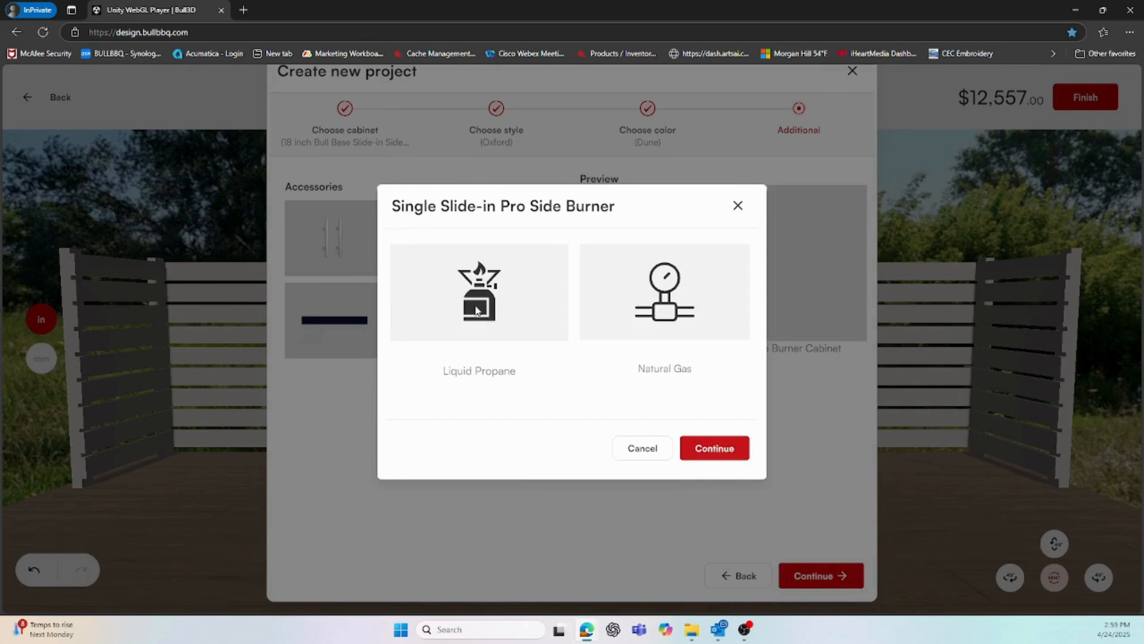
pyautogui.click(480, 311)
pyautogui.click(714, 456)
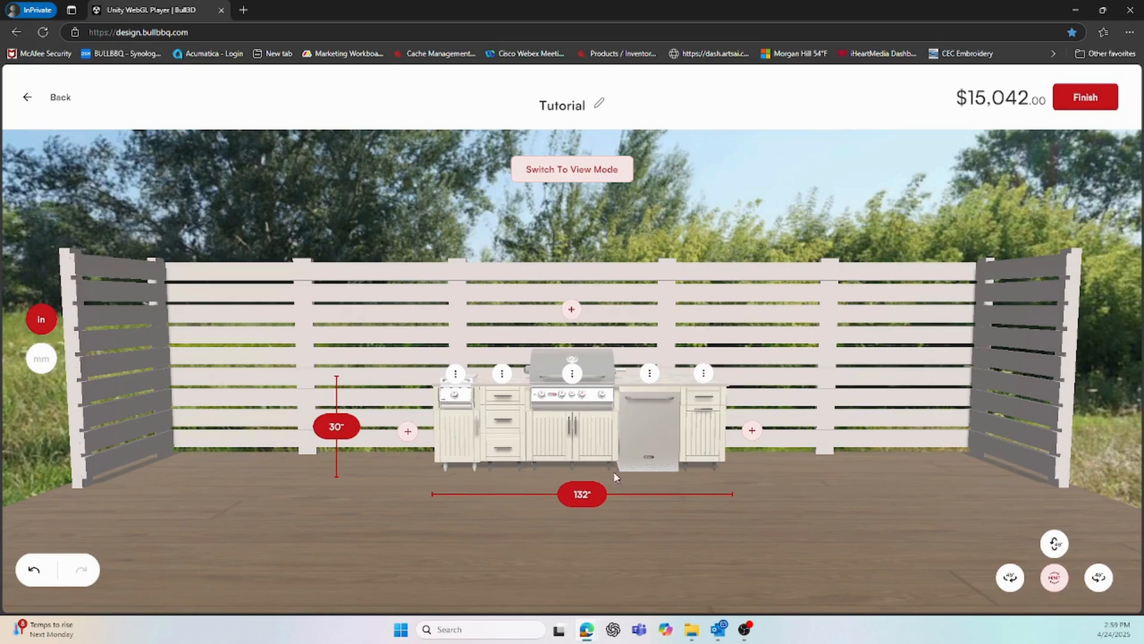
# Add a 42 inch Base Blind Corner Right Return at the right end
pyautogui.click(752, 430)
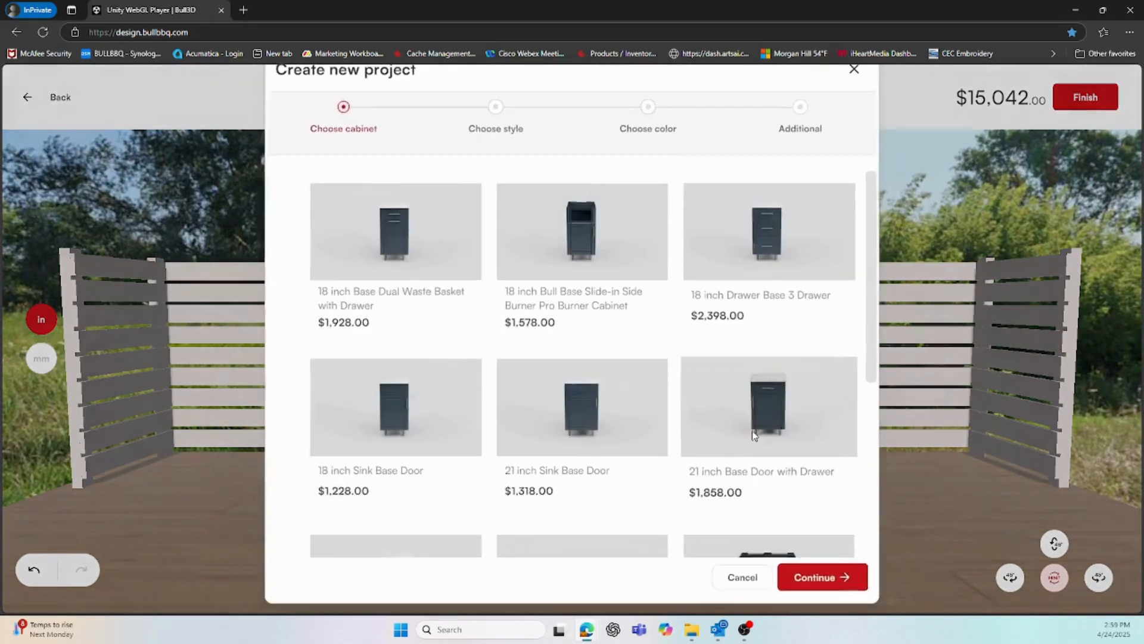
pyautogui.scroll(-5, 875, 200)
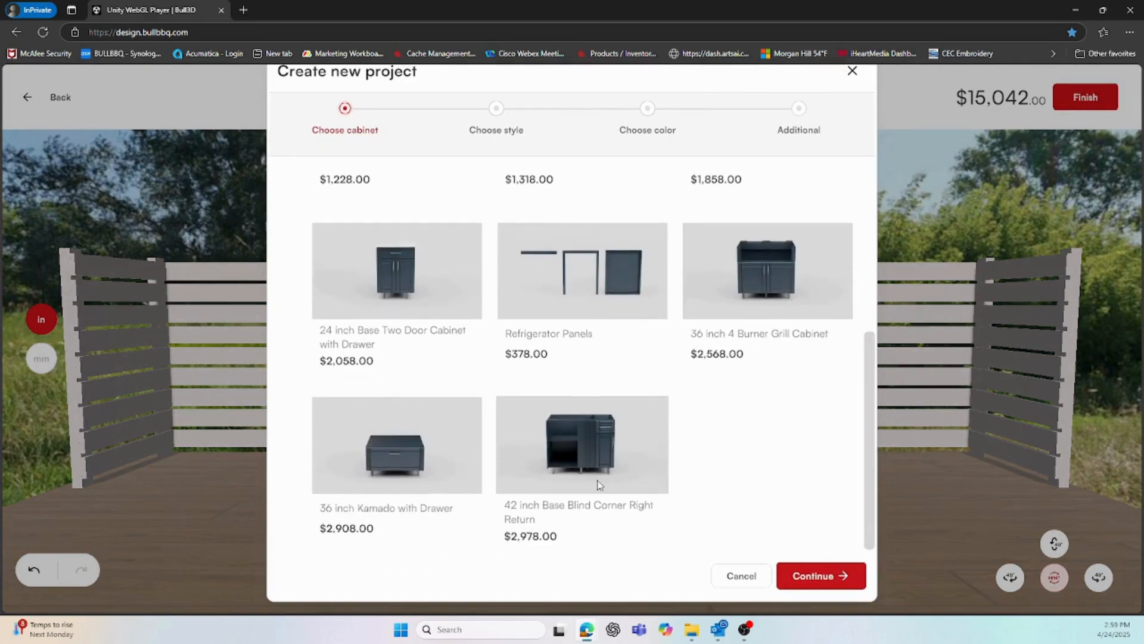
pyautogui.click(594, 464)
pyautogui.click(843, 578)
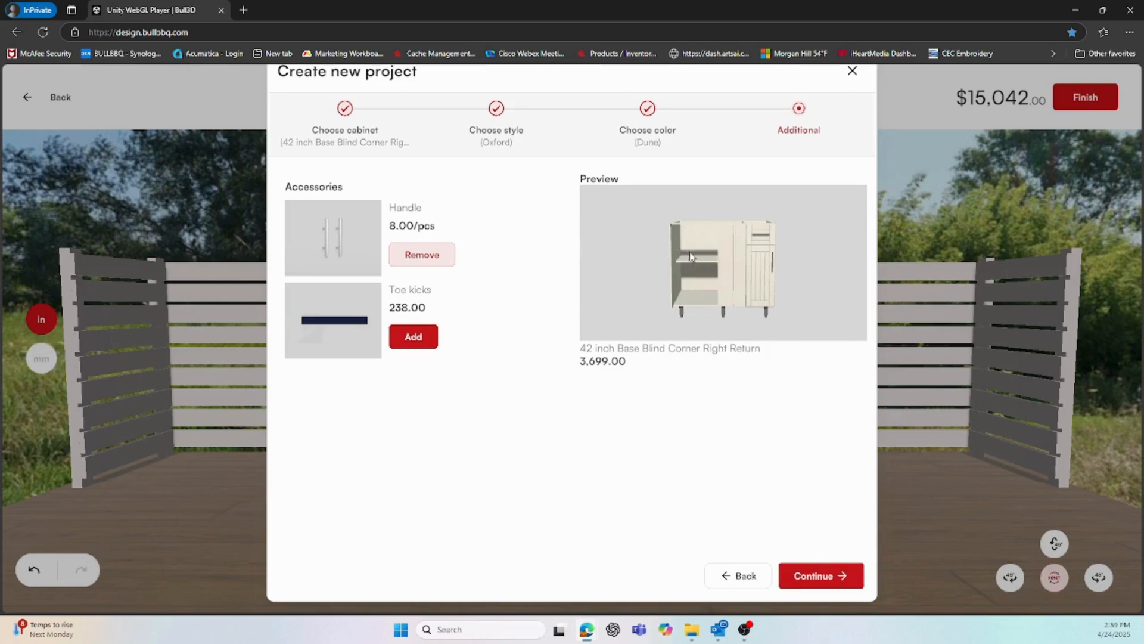
pyautogui.click(827, 573)
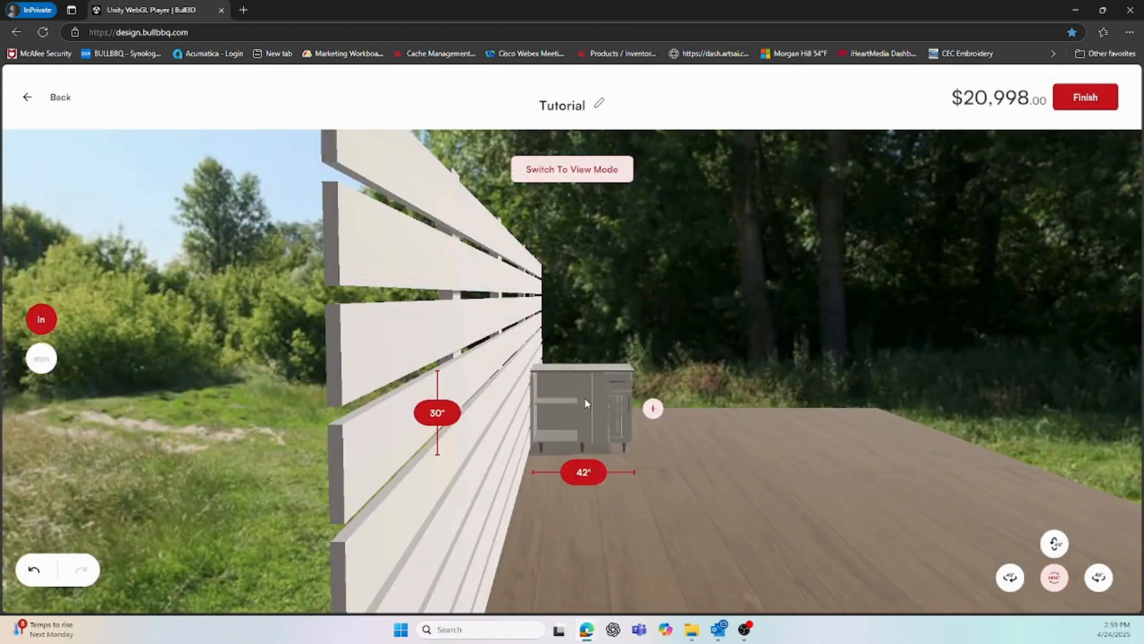
# Add a 21 inch Sink Base Door cabinet beside the corner
pyautogui.click(653, 408)
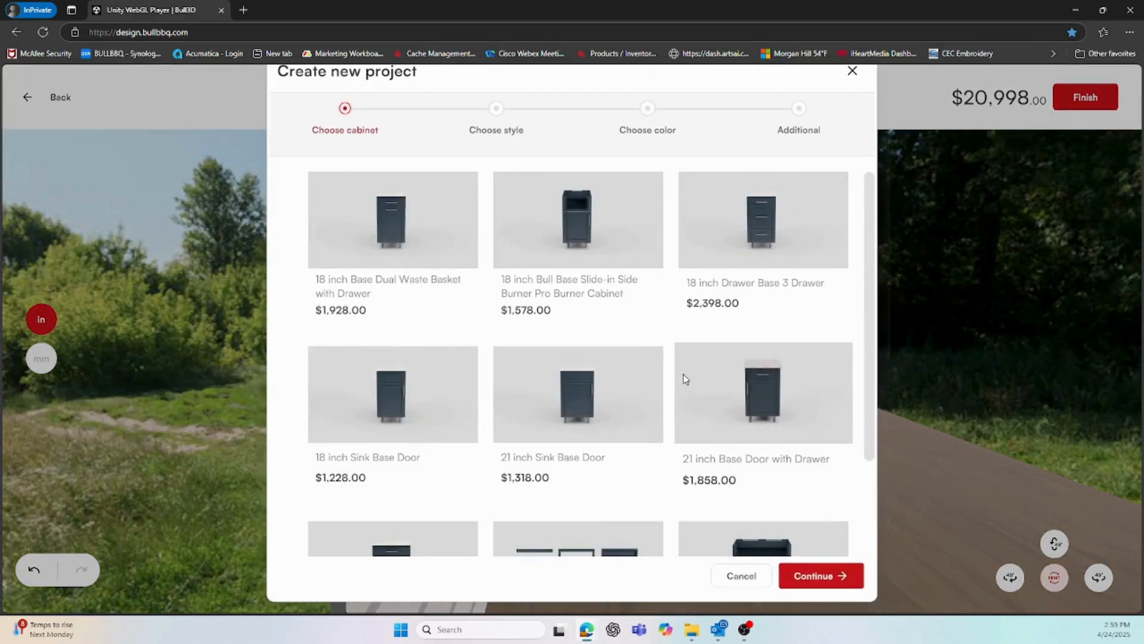
pyautogui.click(625, 425)
pyautogui.click(820, 576)
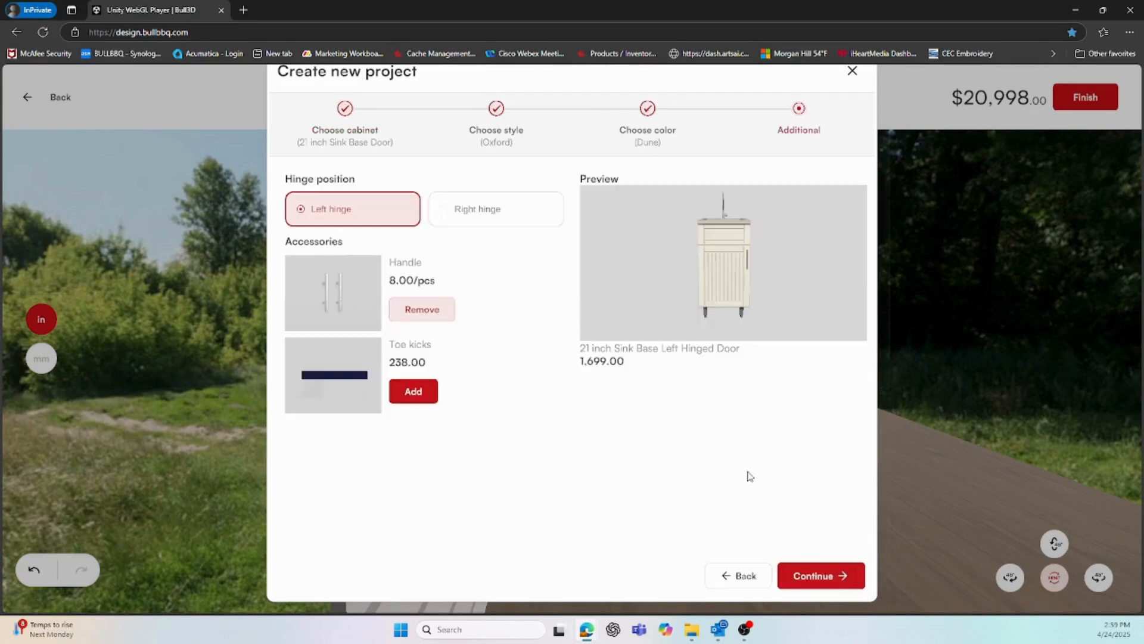
pyautogui.click(824, 588)
# Add a 24 inch Base Two Door Cabinet along the return, then switch to view mode
pyautogui.click(701, 412)
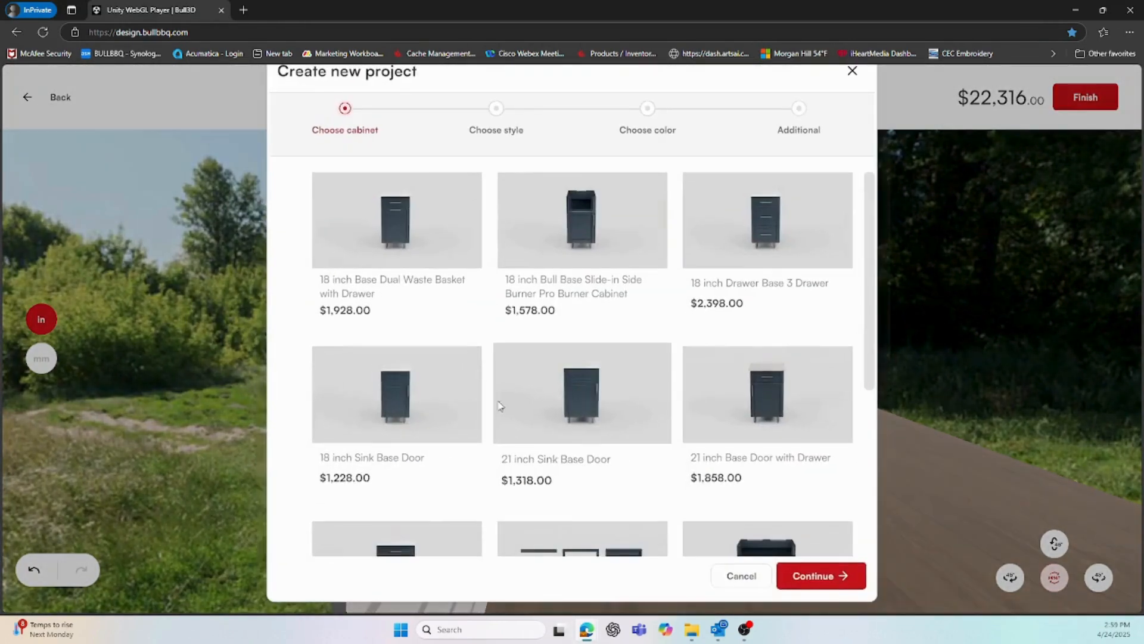
pyautogui.scroll(-3, 432, 361)
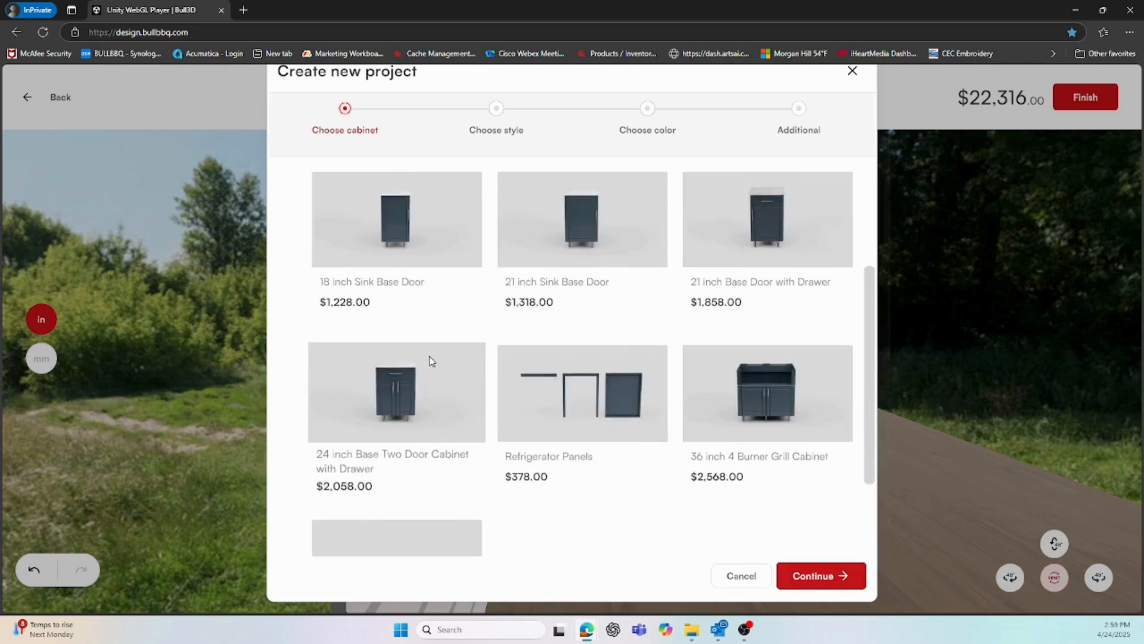
pyautogui.click(432, 361)
pyautogui.click(818, 575)
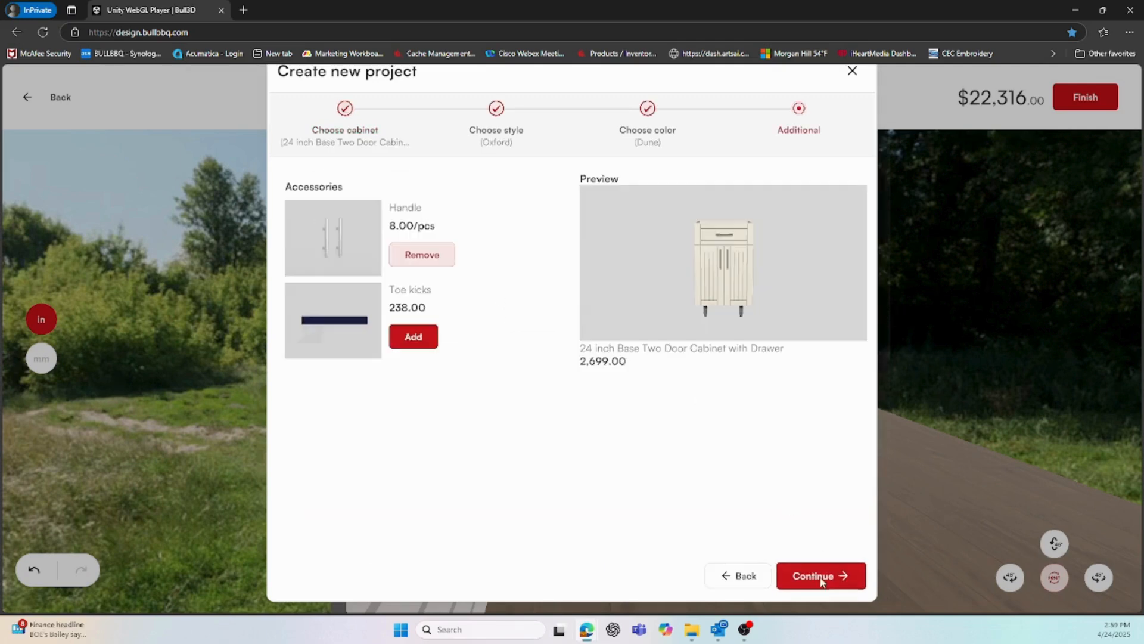
pyautogui.click(823, 581)
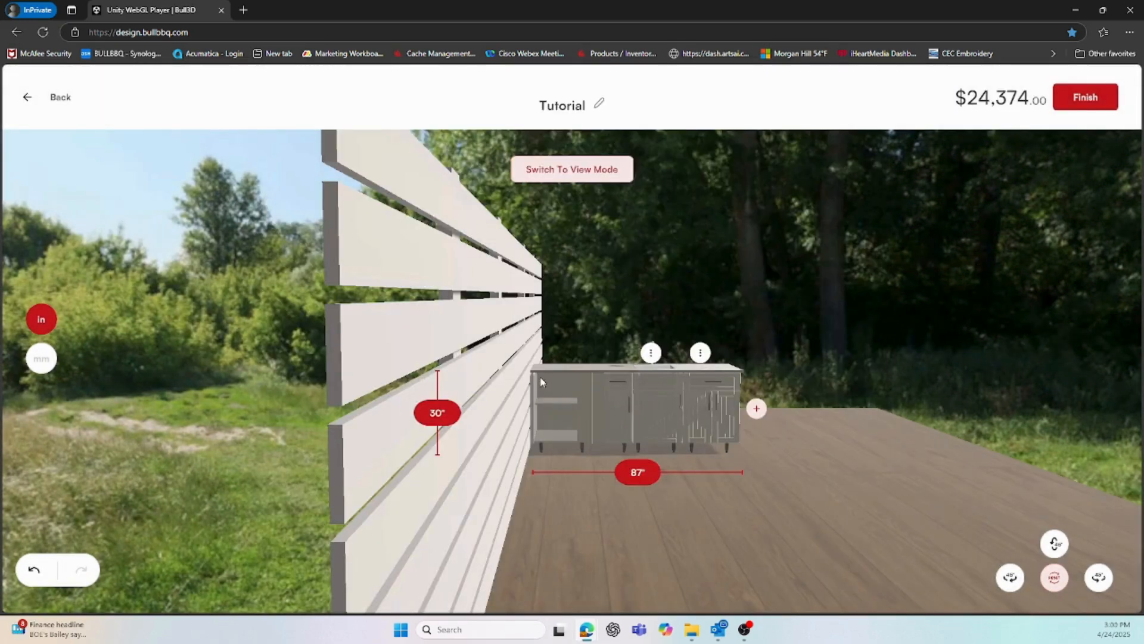
pyautogui.click(559, 176)
# Hang the 42 inch vent hood above the grill after comparing it with the 36 inch one
pyautogui.moveTo(569, 178)
pyautogui.click(571, 143)
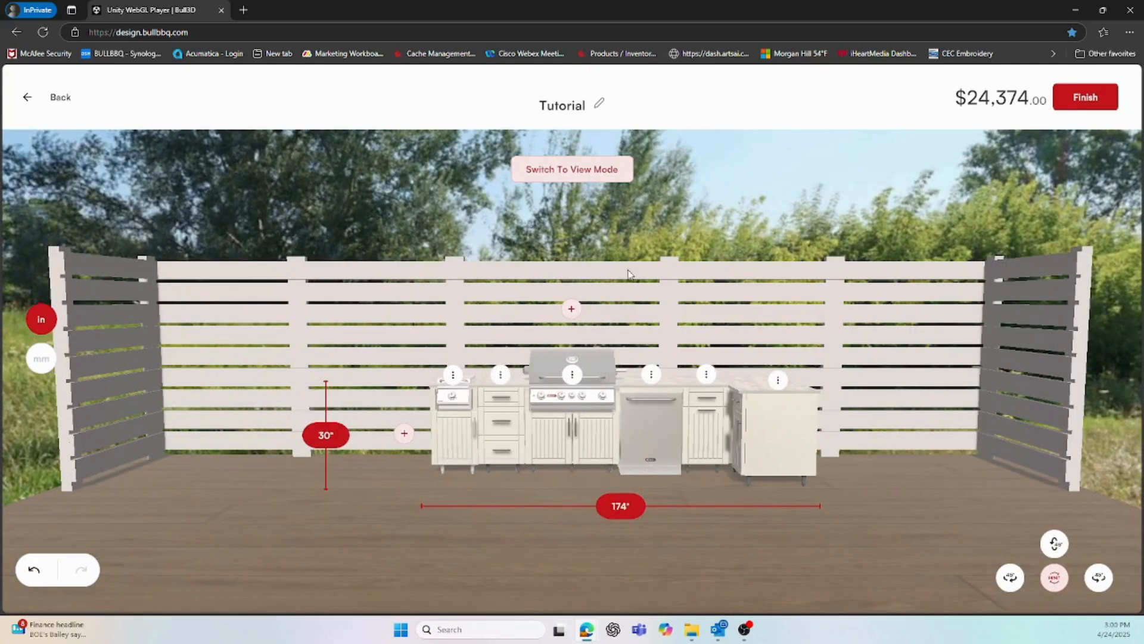
pyautogui.click(573, 309)
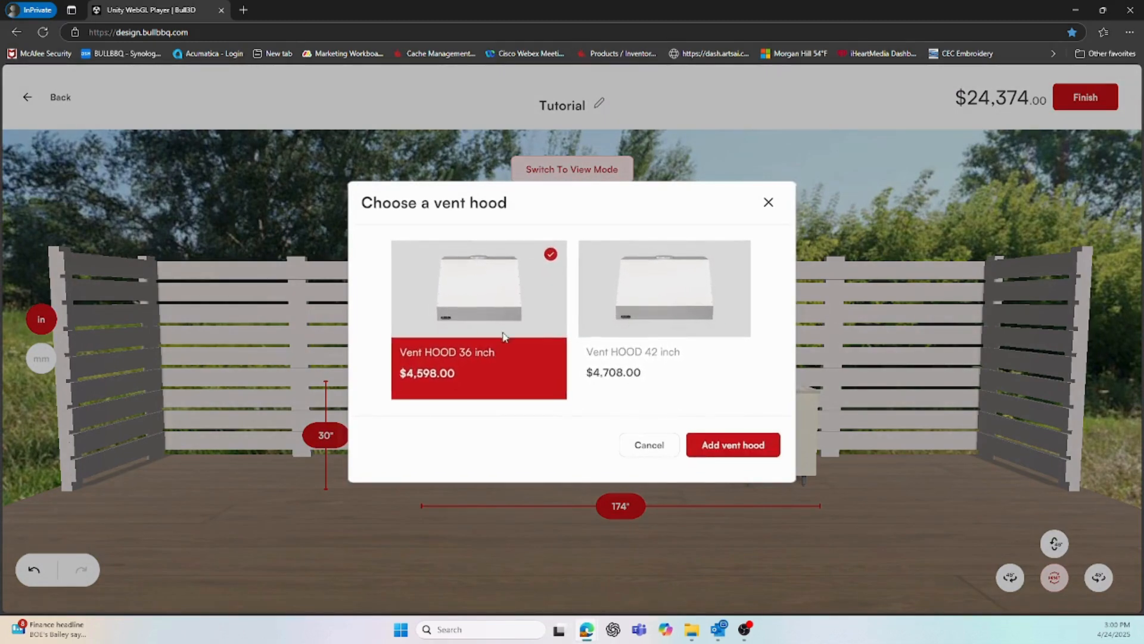
pyautogui.click(641, 309)
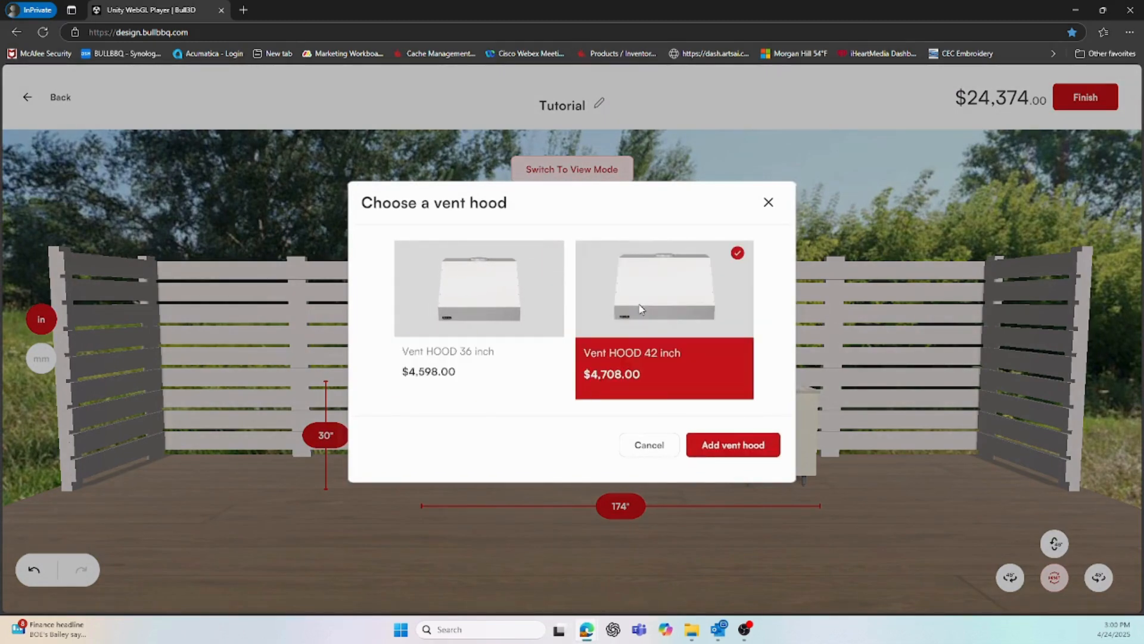
pyautogui.click(471, 302)
pyautogui.click(626, 307)
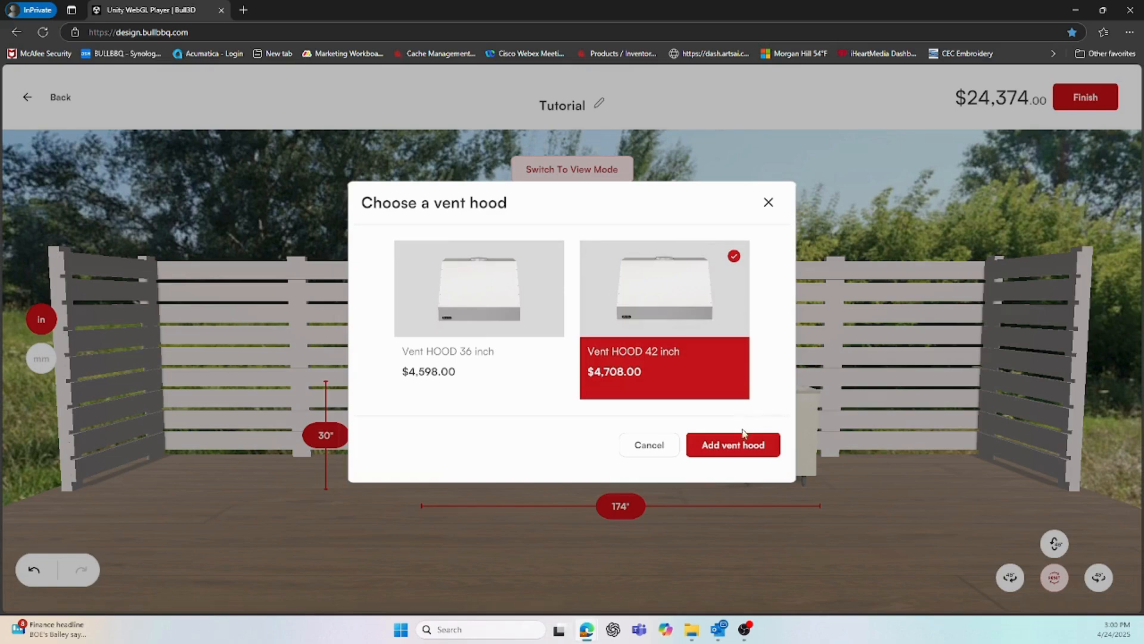
pyautogui.click(737, 453)
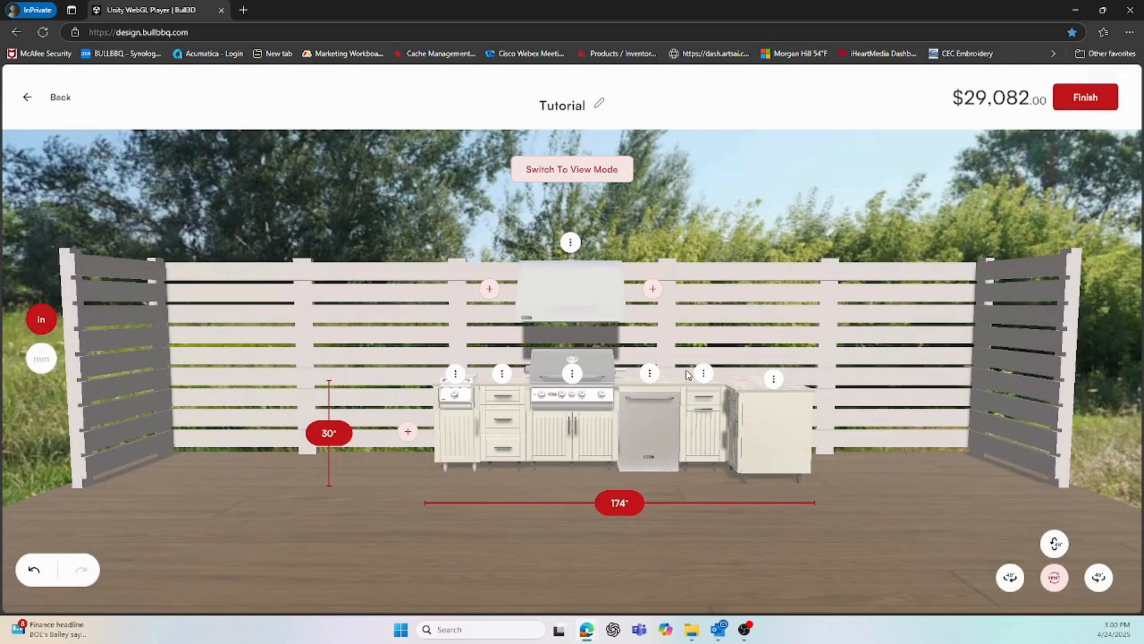
# Add an 18 inch wall cabinet on each side of the hood, one right-hinged and one left-hinged
pyautogui.click(656, 289)
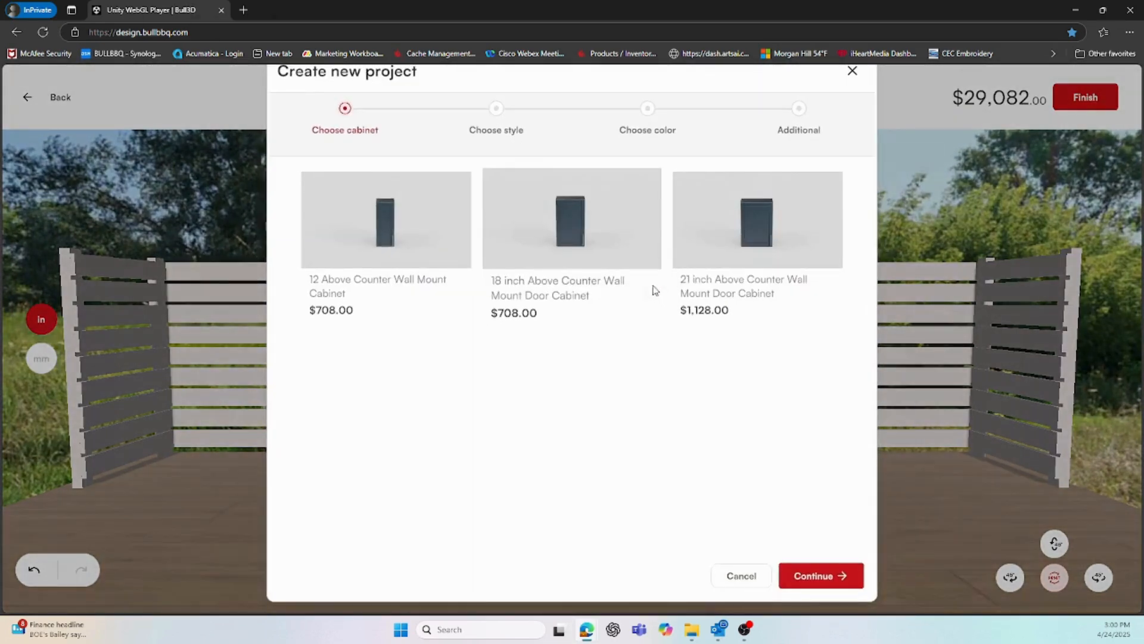
pyautogui.click(563, 228)
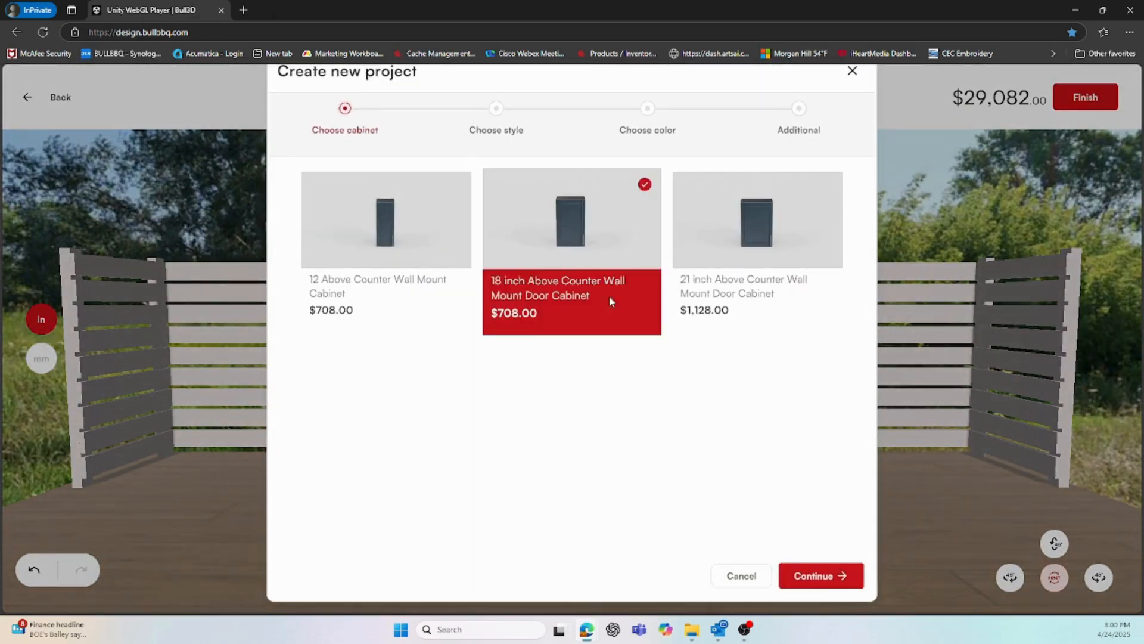
pyautogui.click(831, 574)
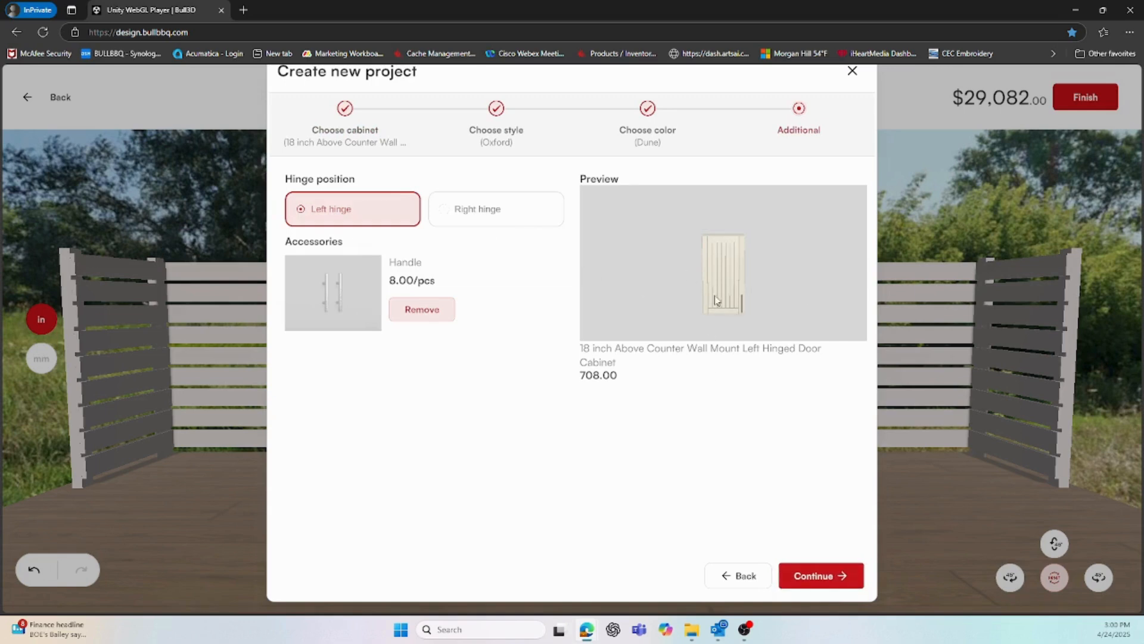
pyautogui.click(474, 218)
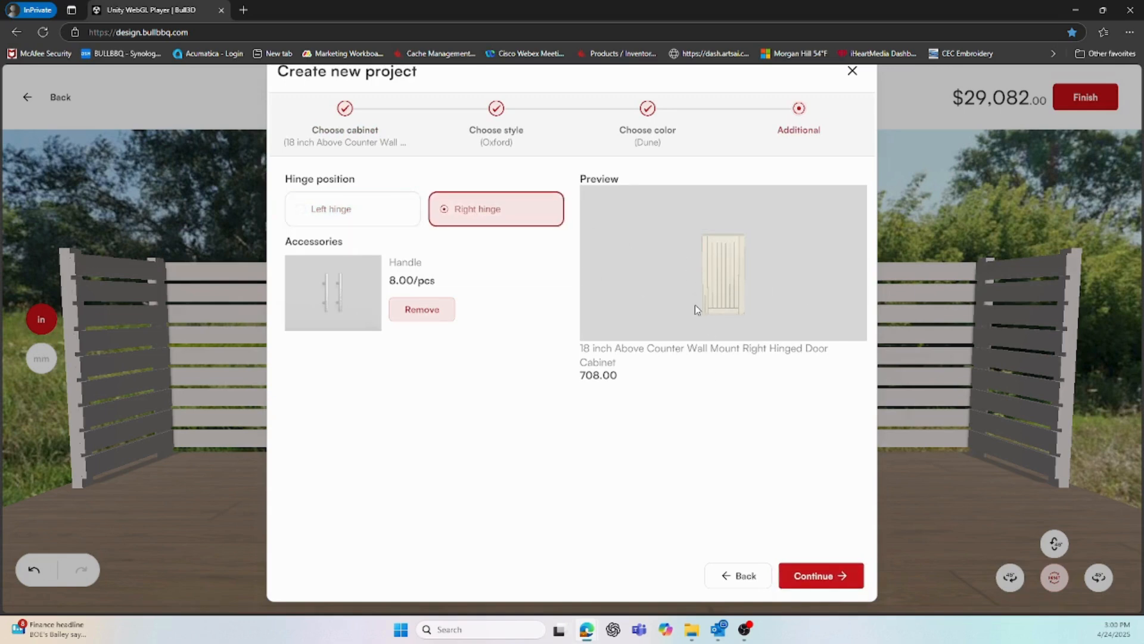
pyautogui.click(812, 575)
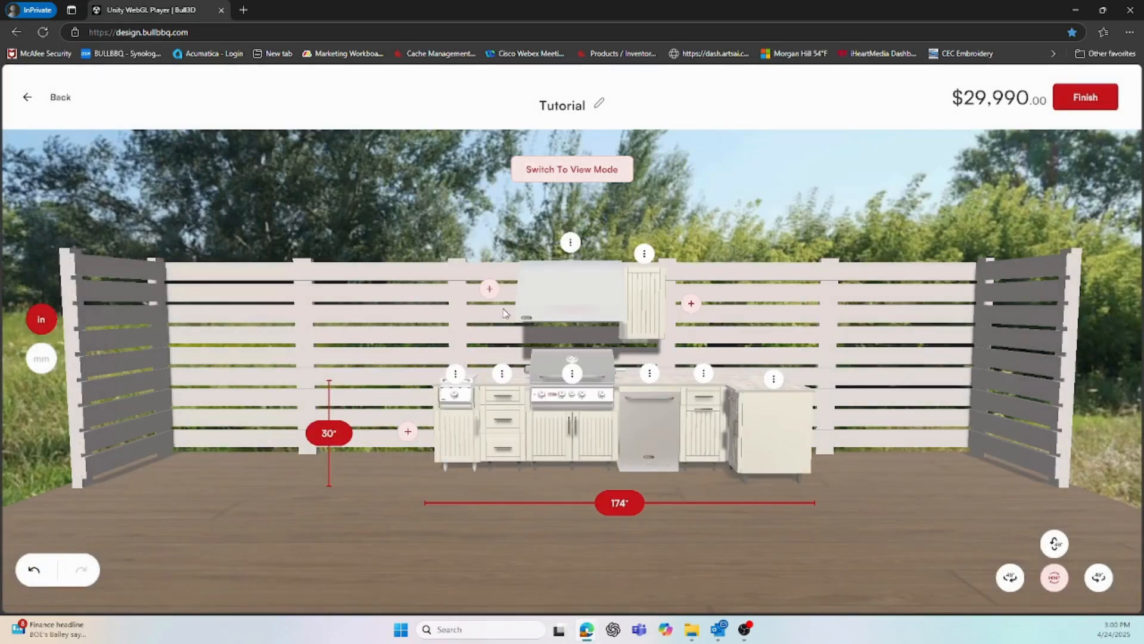
pyautogui.click(489, 289)
pyautogui.click(609, 241)
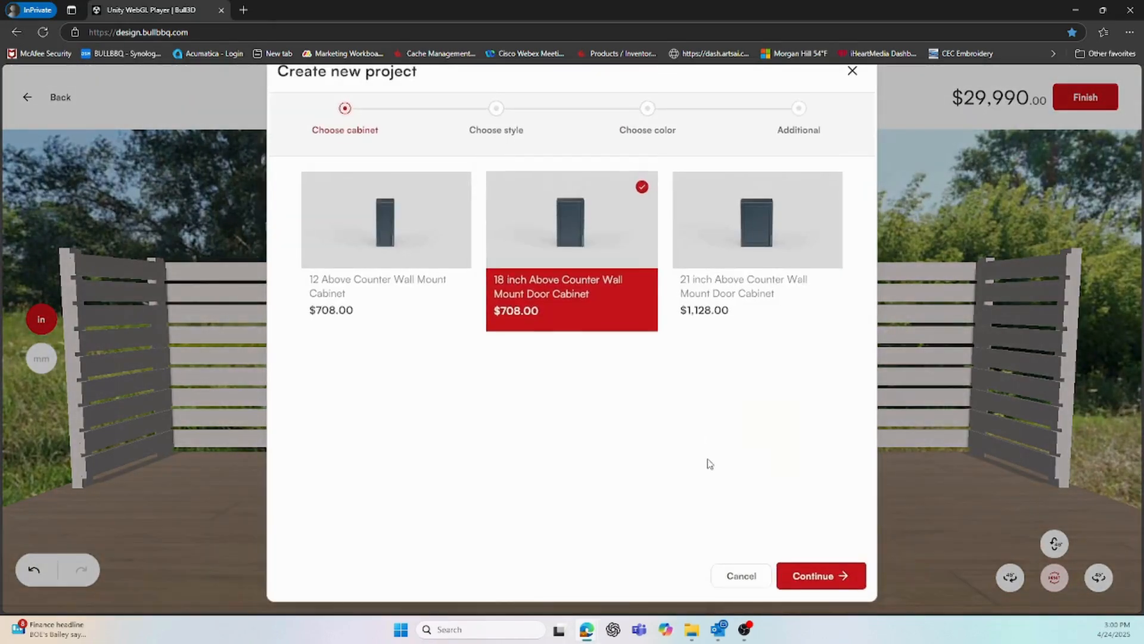
pyautogui.click(843, 578)
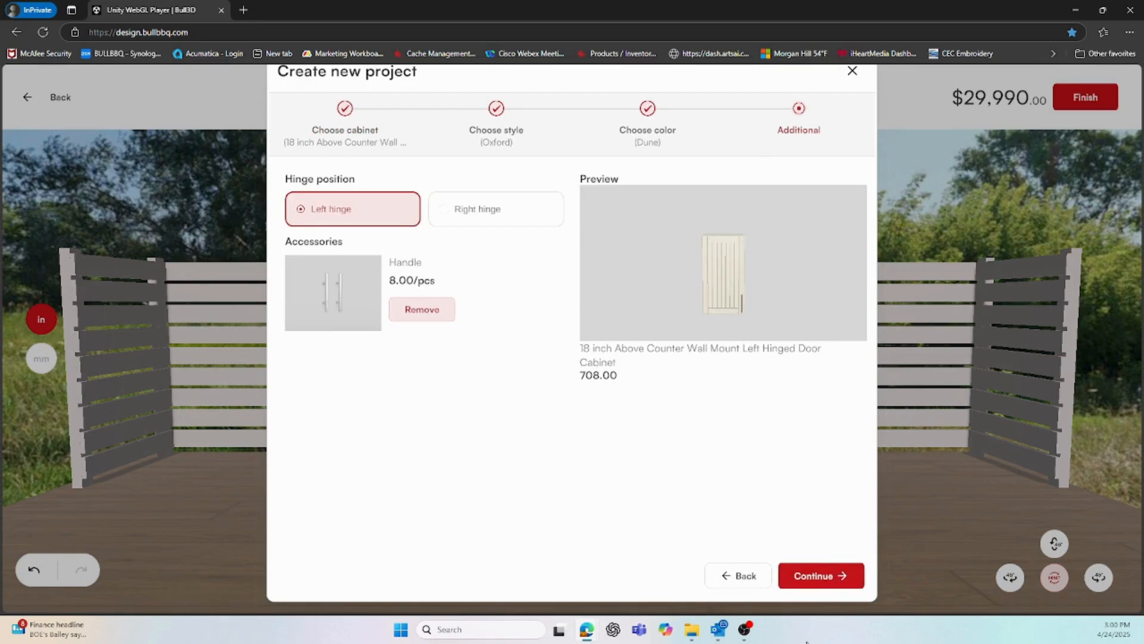
pyautogui.click(827, 581)
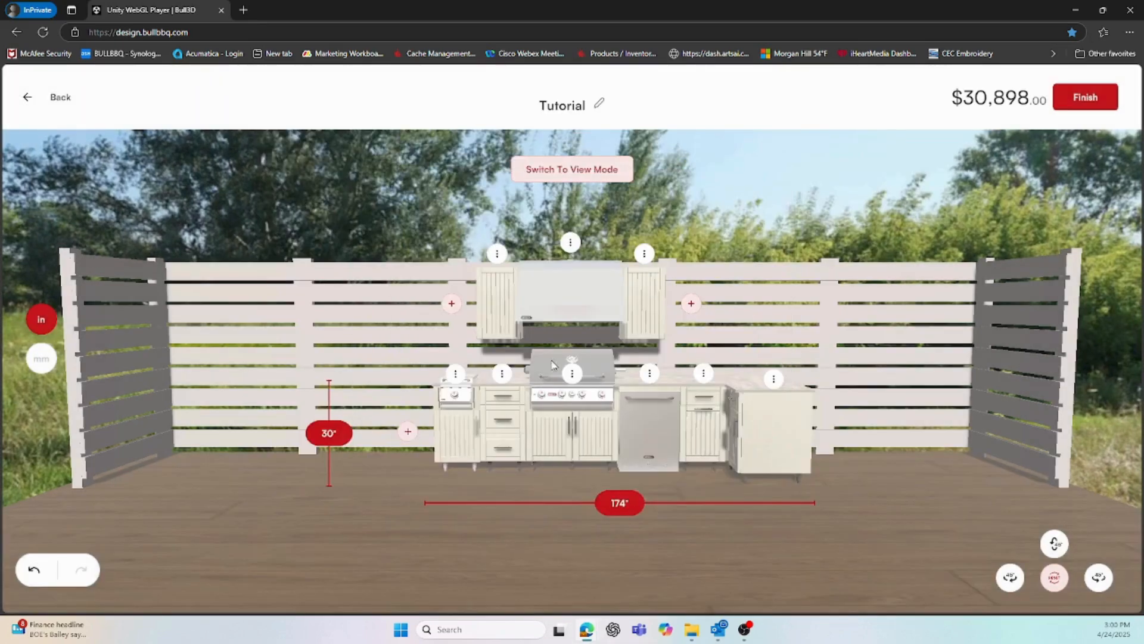
# Add two 21 inch wall mount door cabinets further right, the last one right-hinged
pyautogui.click(691, 304)
pyautogui.click(748, 250)
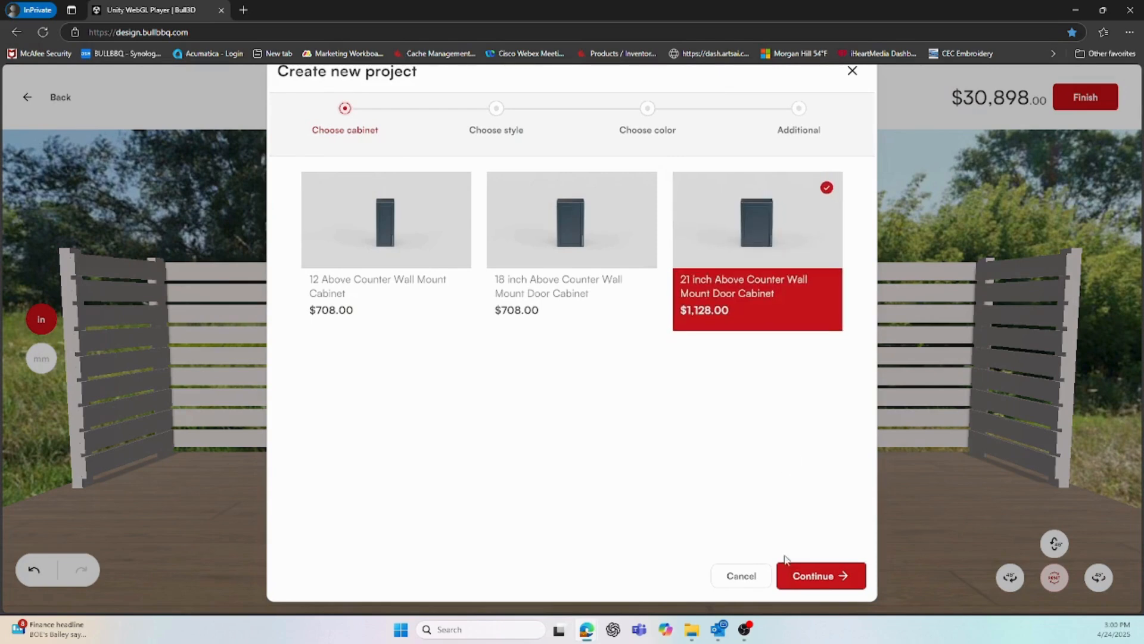
pyautogui.click(829, 577)
pyautogui.click(823, 576)
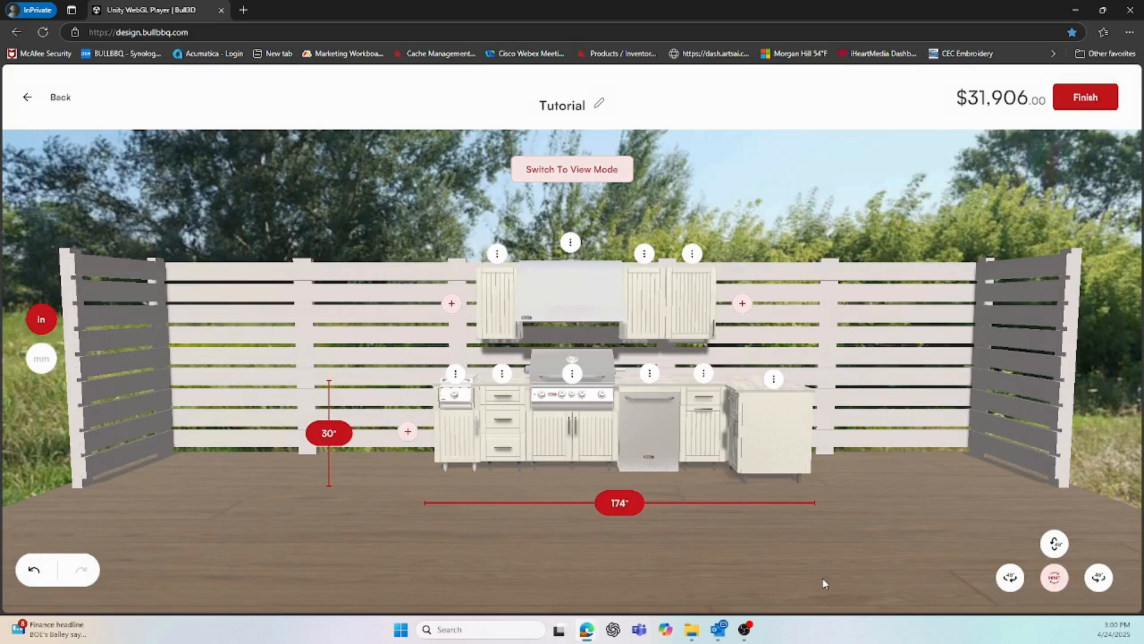
pyautogui.click(743, 304)
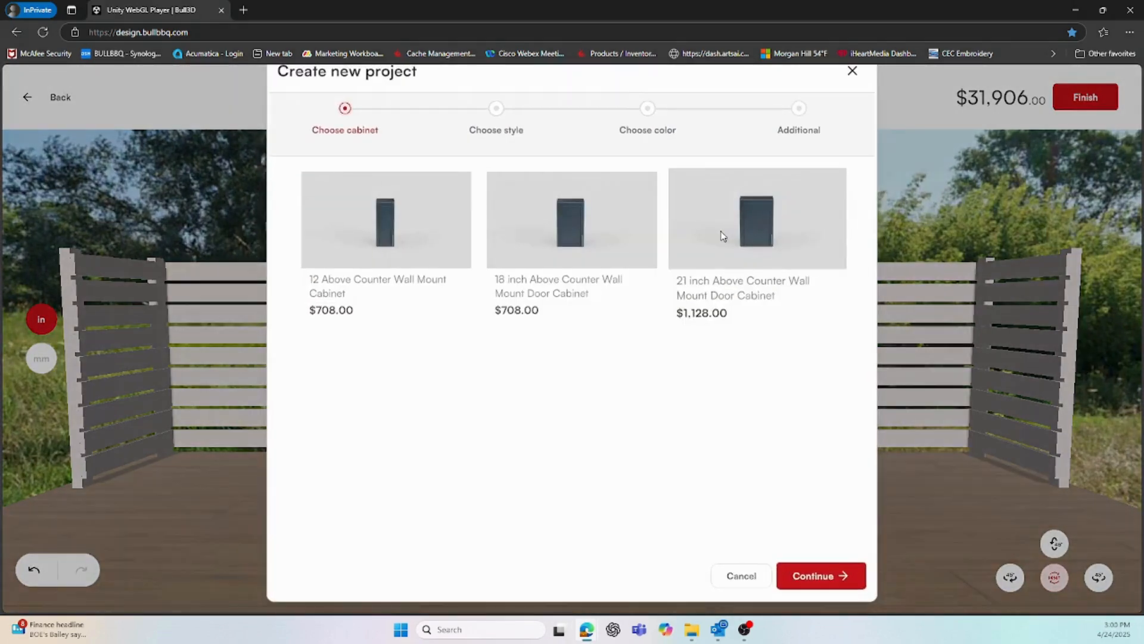
pyautogui.click(749, 243)
pyautogui.click(817, 574)
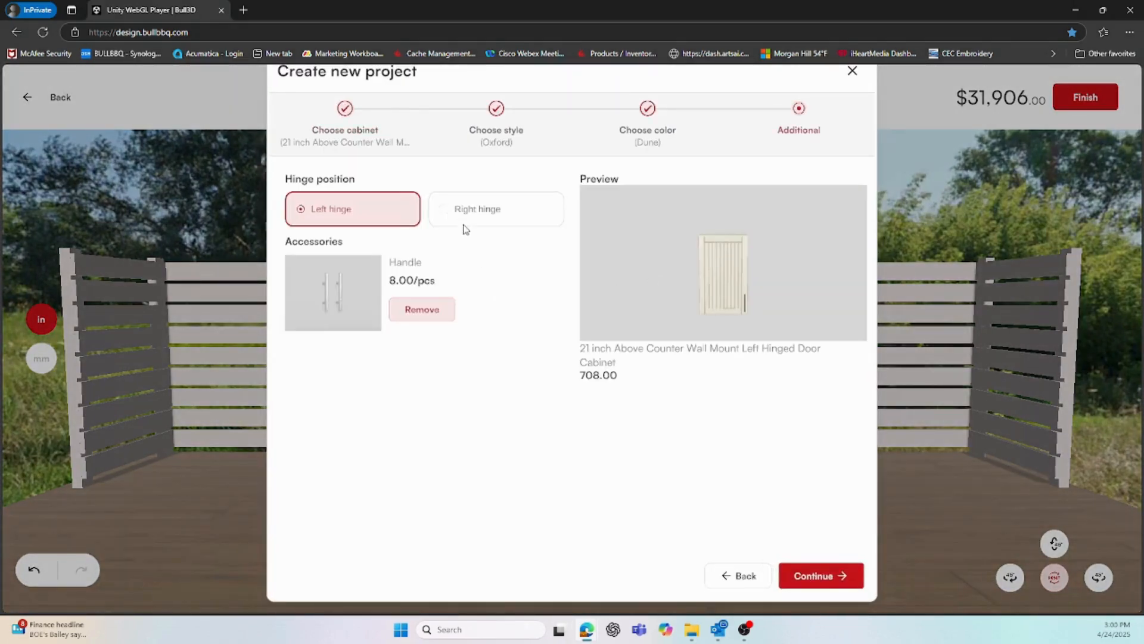
pyautogui.click(471, 212)
pyautogui.click(818, 576)
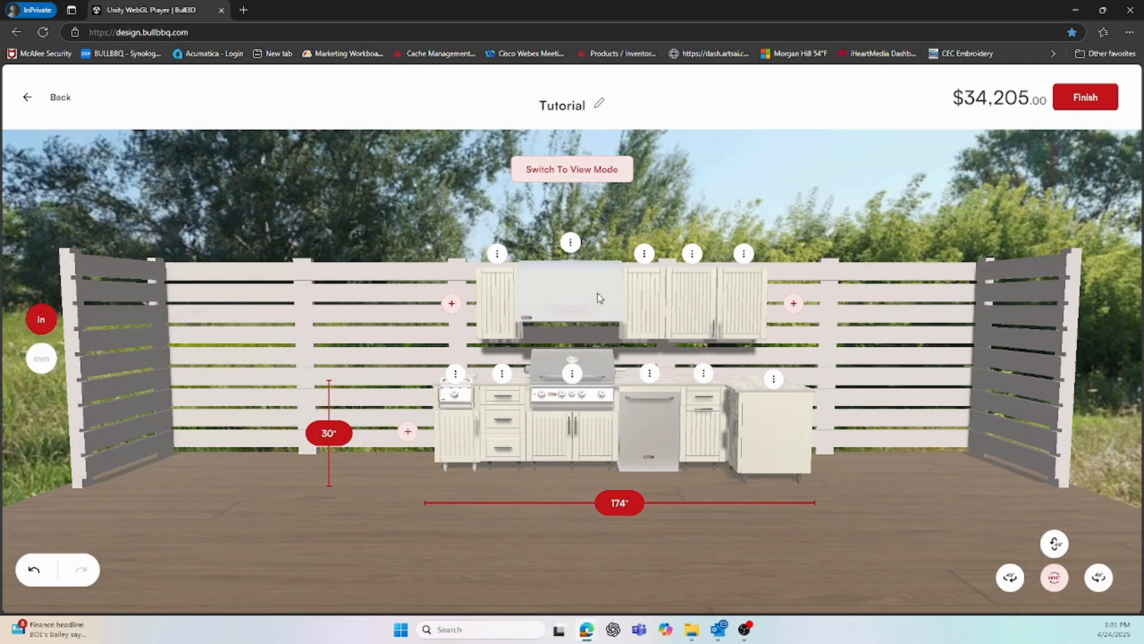
# Remove the vent hood, then bring up the 18 inch waste basket cabinet's edit dialog
pyautogui.click(571, 243)
pyautogui.click(596, 249)
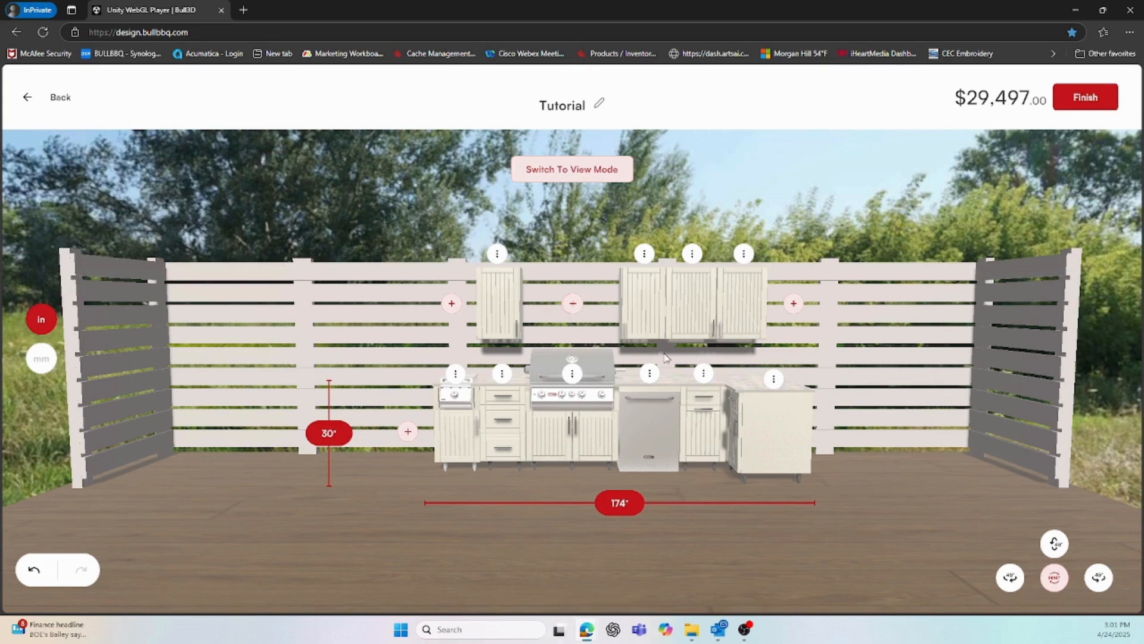
pyautogui.click(704, 374)
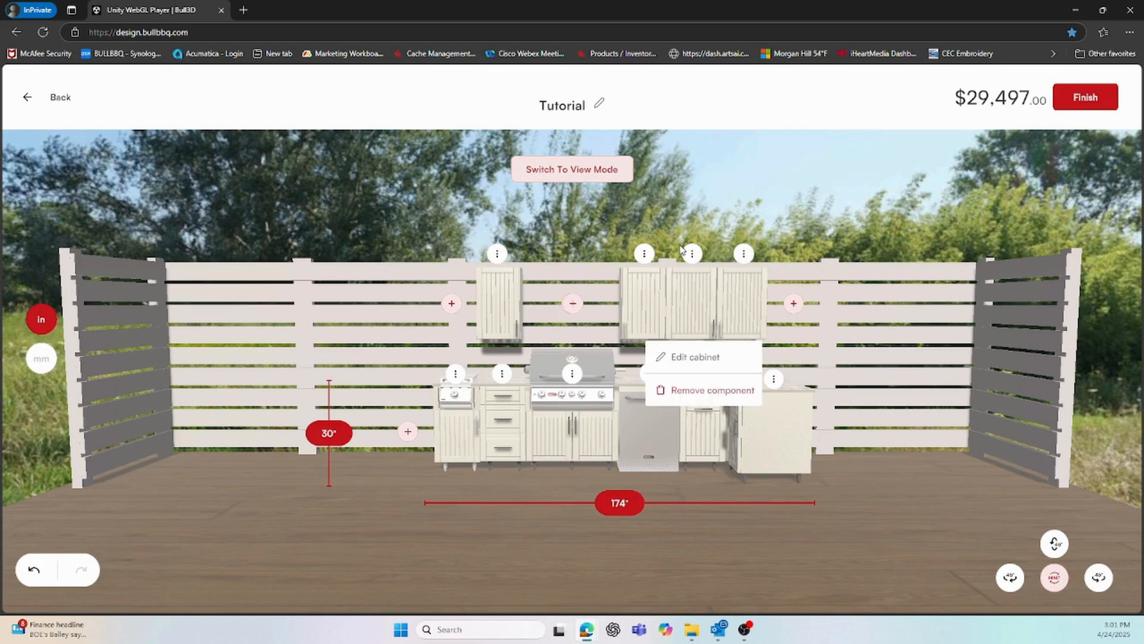
pyautogui.click(669, 357)
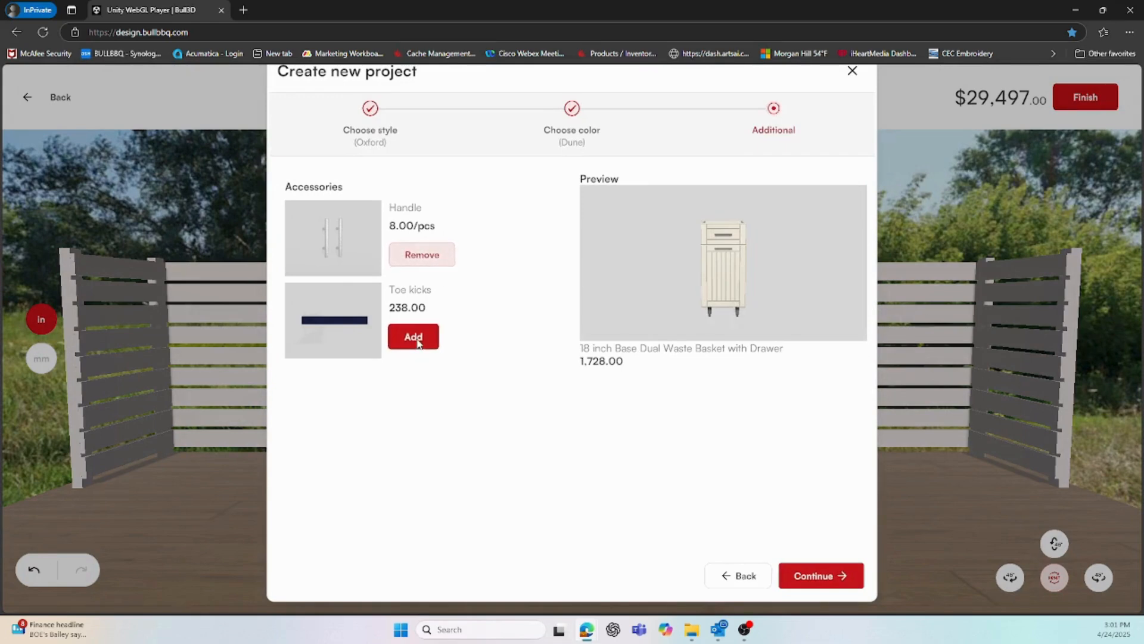
# Keep the handle and add toe kicks to the waste basket cabinet
pyautogui.click(443, 262)
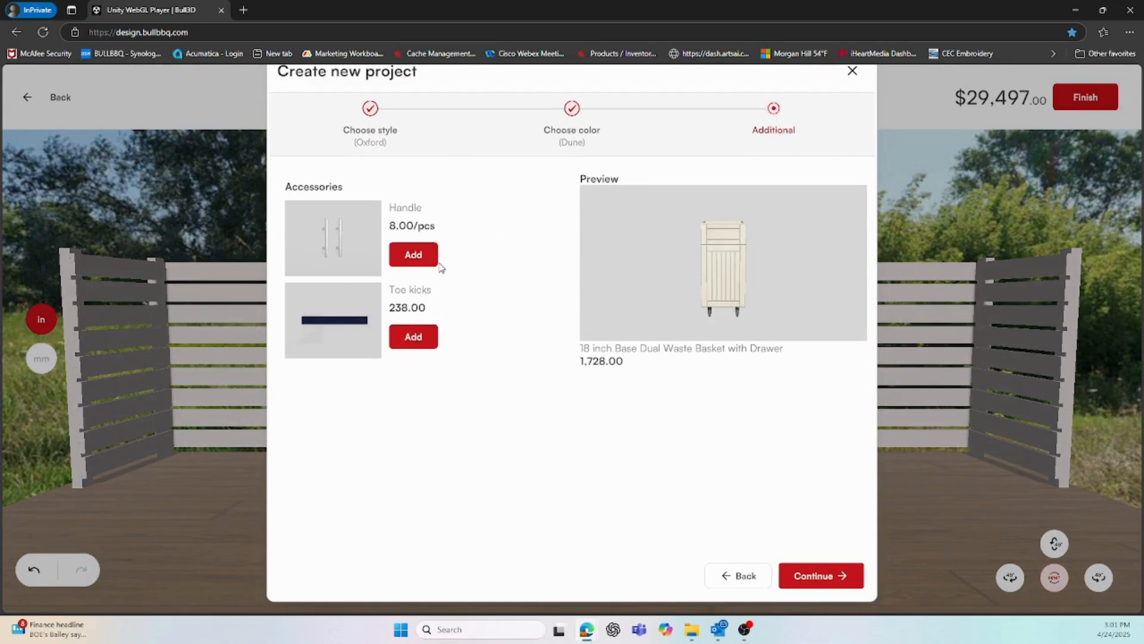
pyautogui.click(420, 255)
pyautogui.click(416, 336)
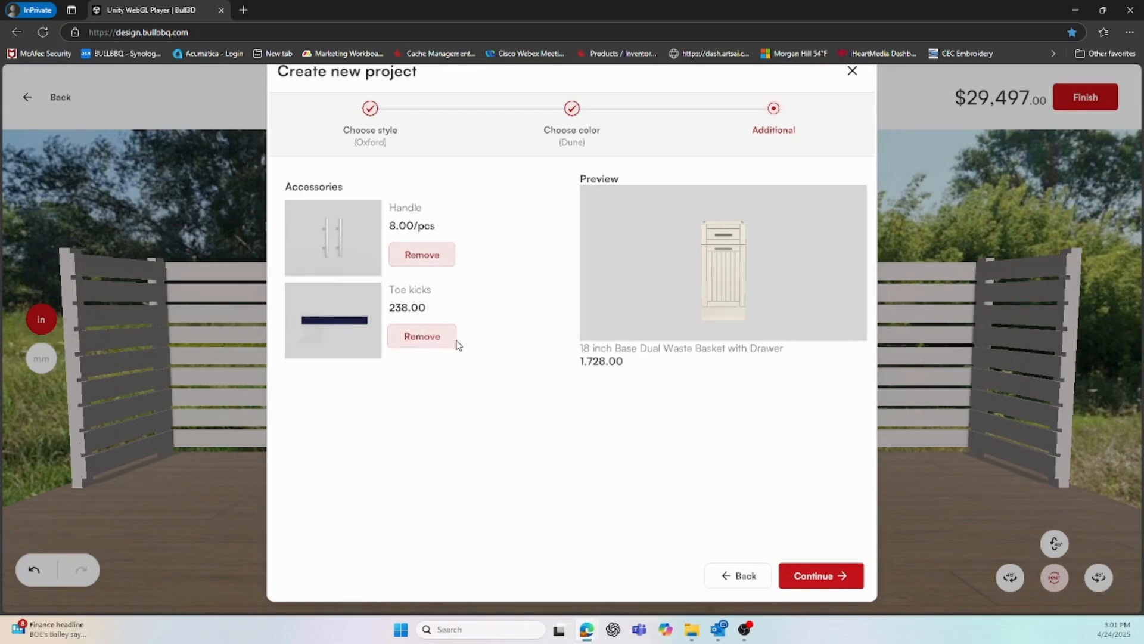
pyautogui.click(815, 576)
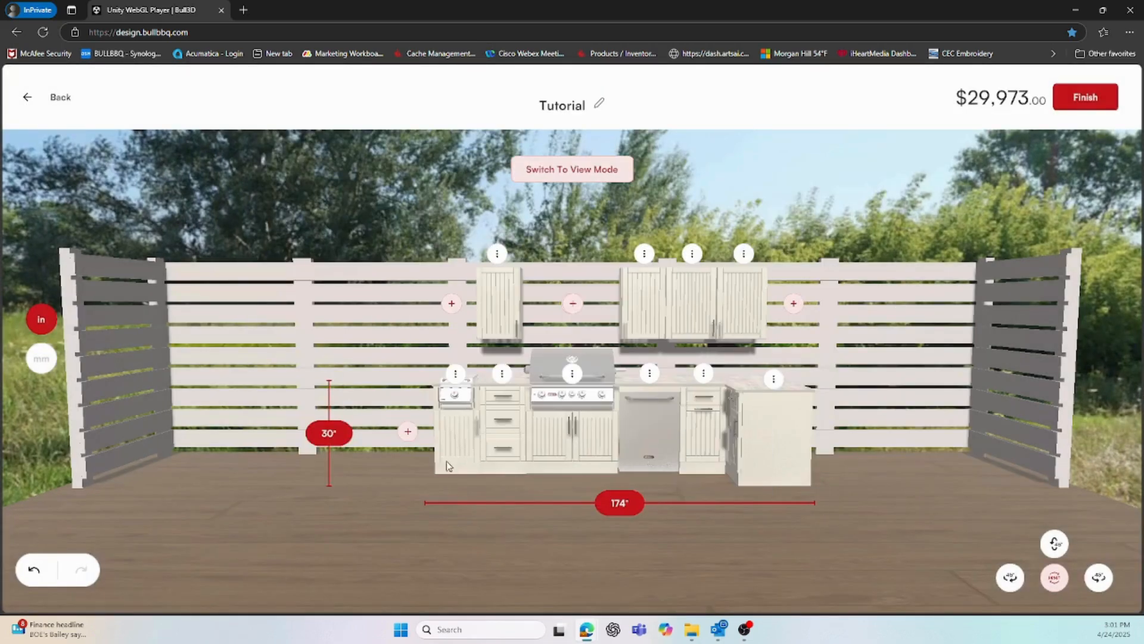
# Recolour the three-drawer cabinet Symphony-blue and remove its toe kick
pyautogui.click(502, 374)
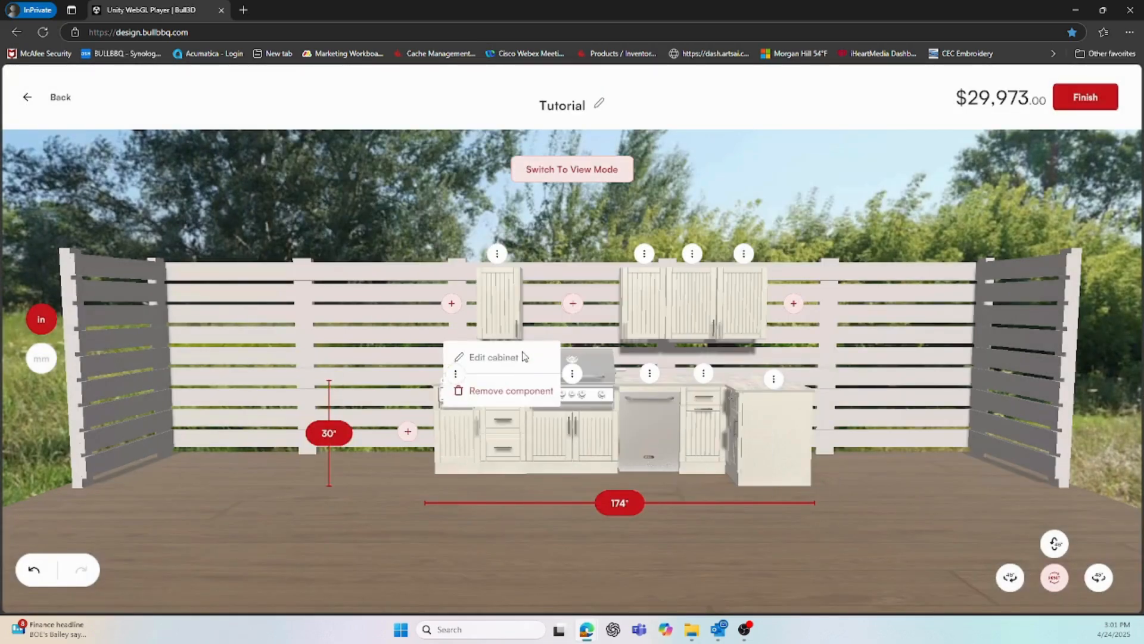
pyautogui.click(514, 359)
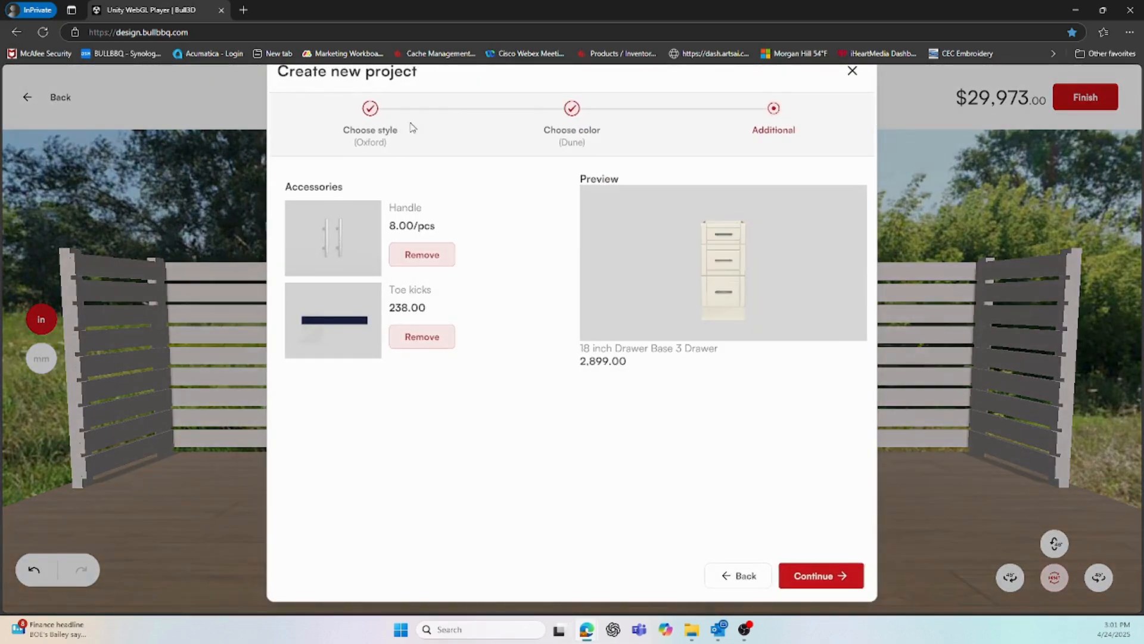
pyautogui.click(562, 114)
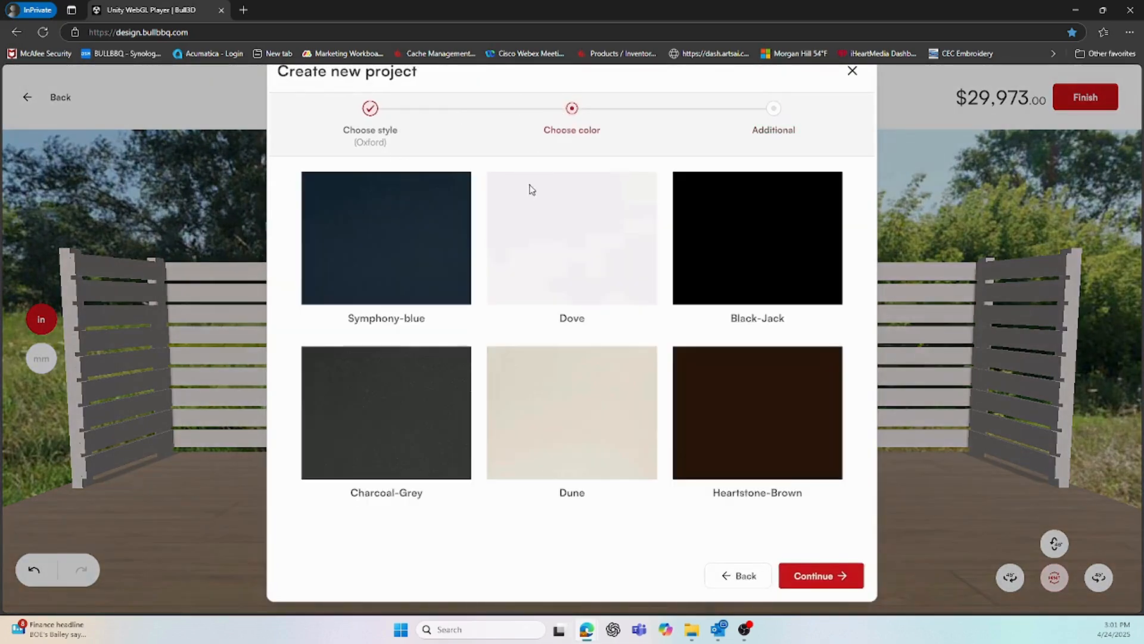
pyautogui.click(353, 263)
pyautogui.click(820, 577)
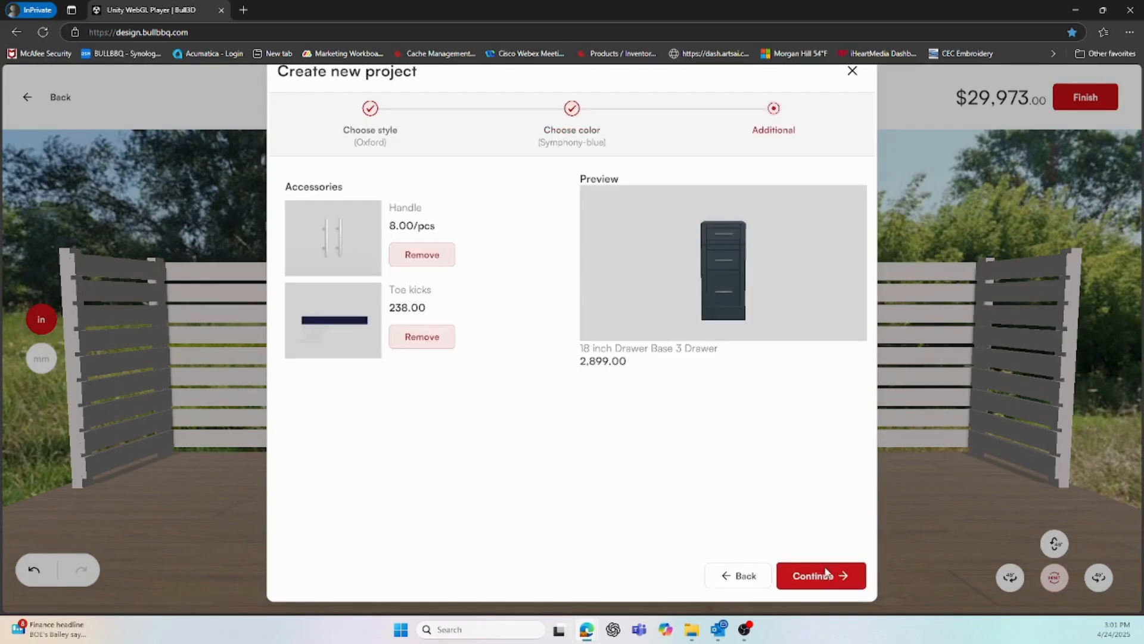
pyautogui.click(426, 337)
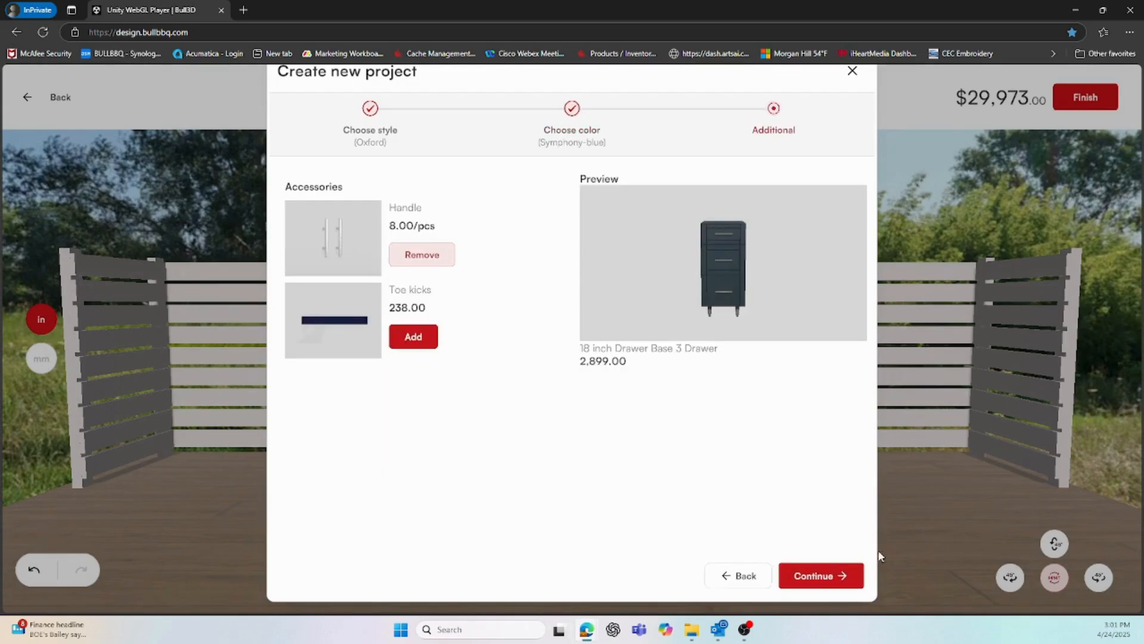
pyautogui.click(834, 576)
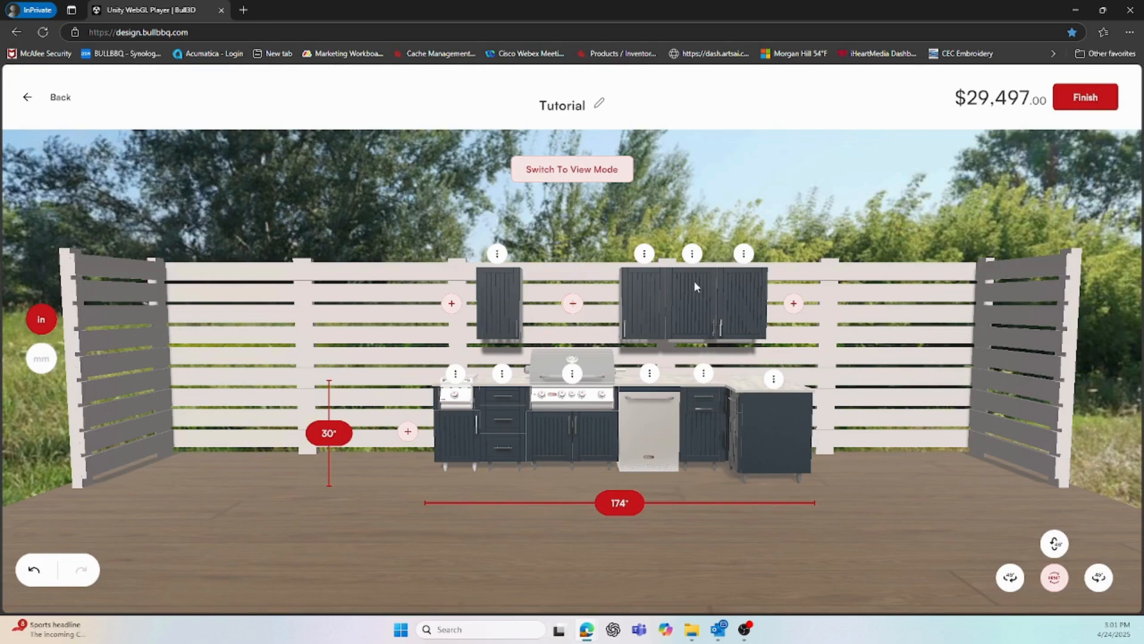
# Change a wall cabinet to the Regent door style in Symphony-blue
pyautogui.click(645, 255)
pyautogui.click(632, 238)
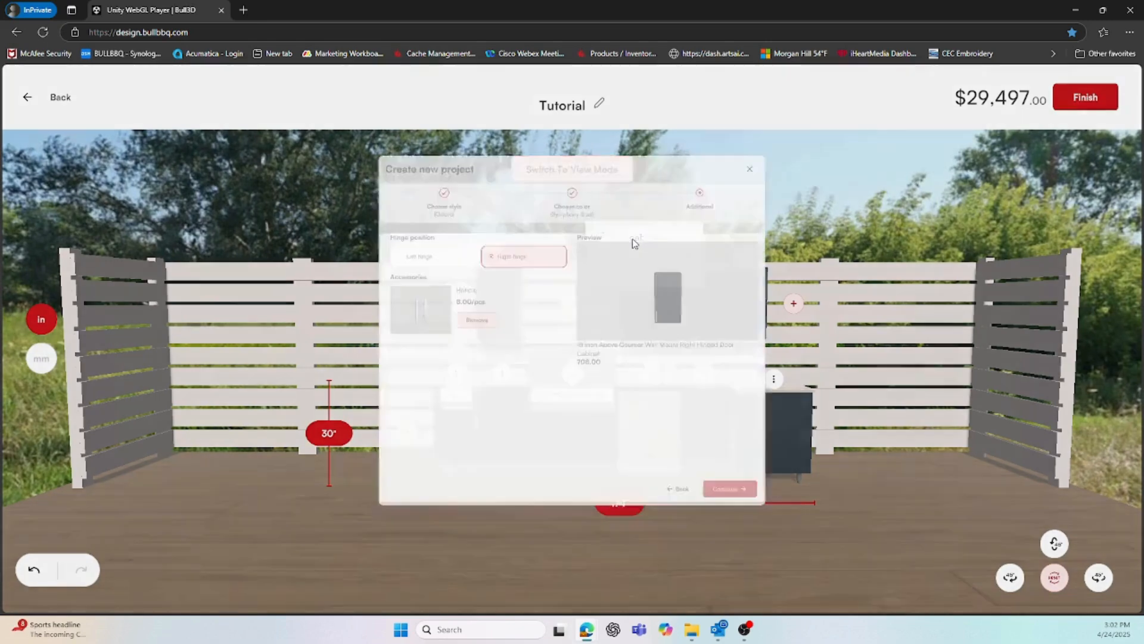
pyautogui.click(371, 110)
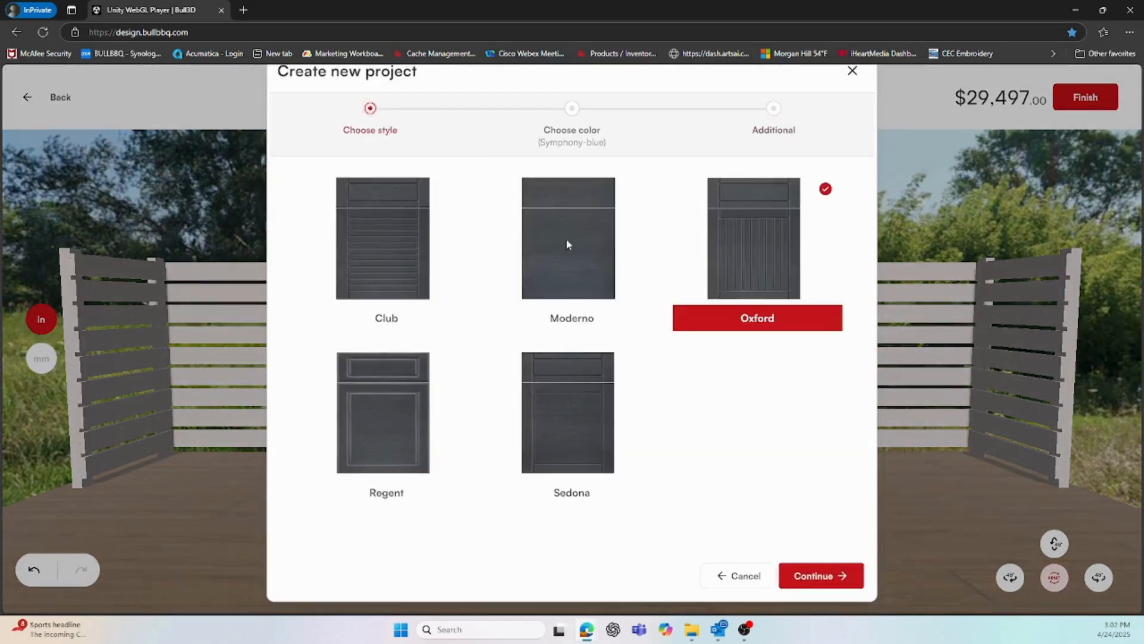
pyautogui.click(387, 430)
pyautogui.click(816, 576)
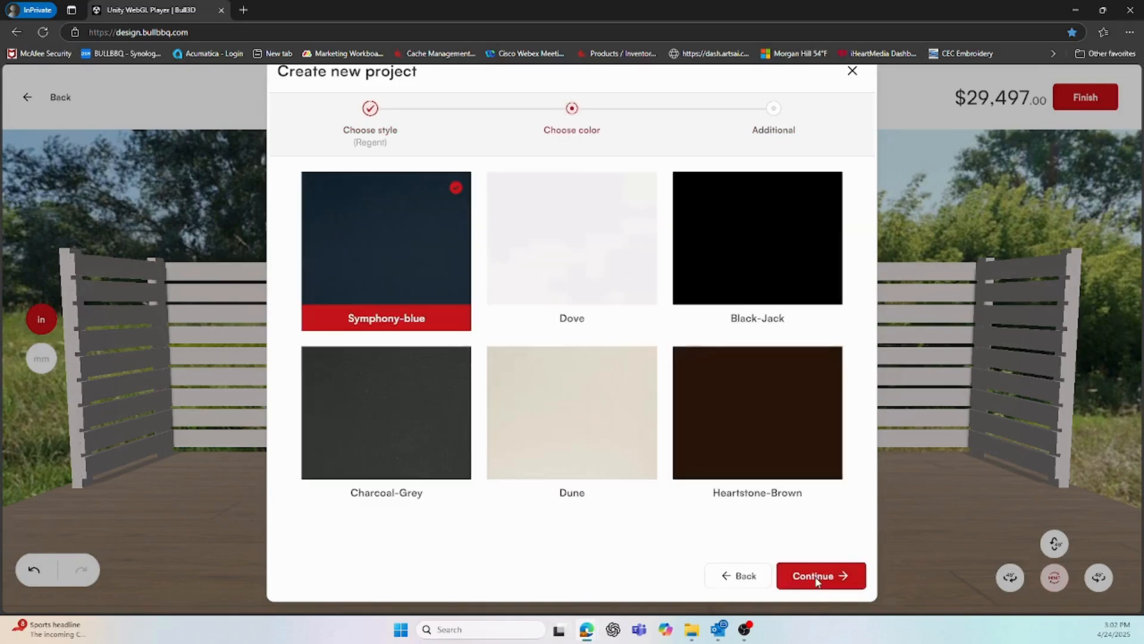
pyautogui.click(828, 581)
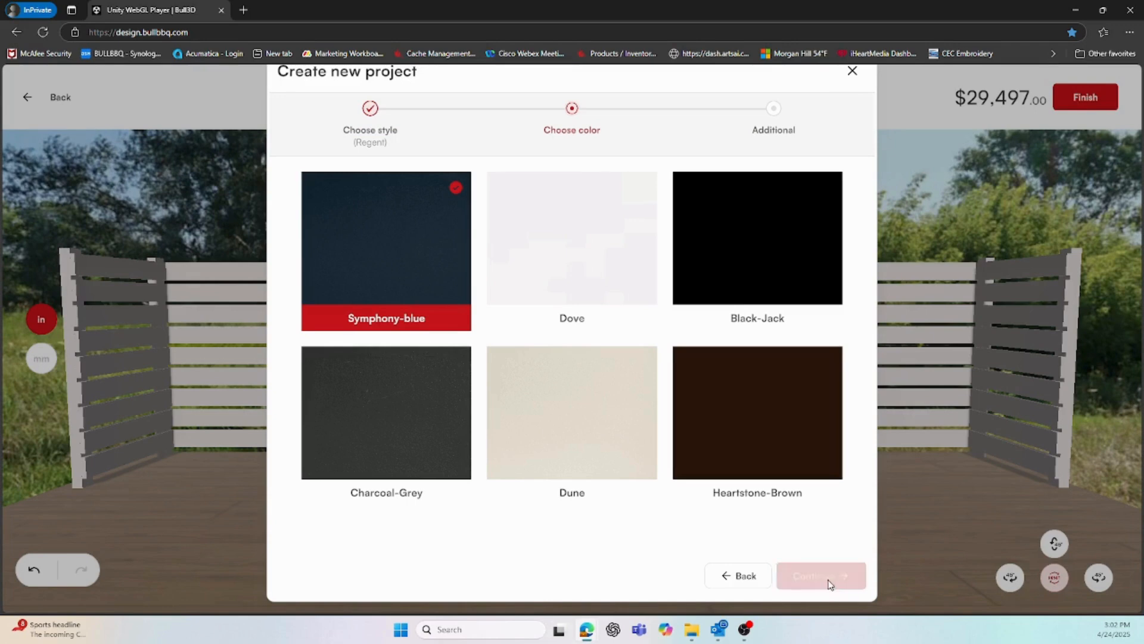
pyautogui.click(827, 577)
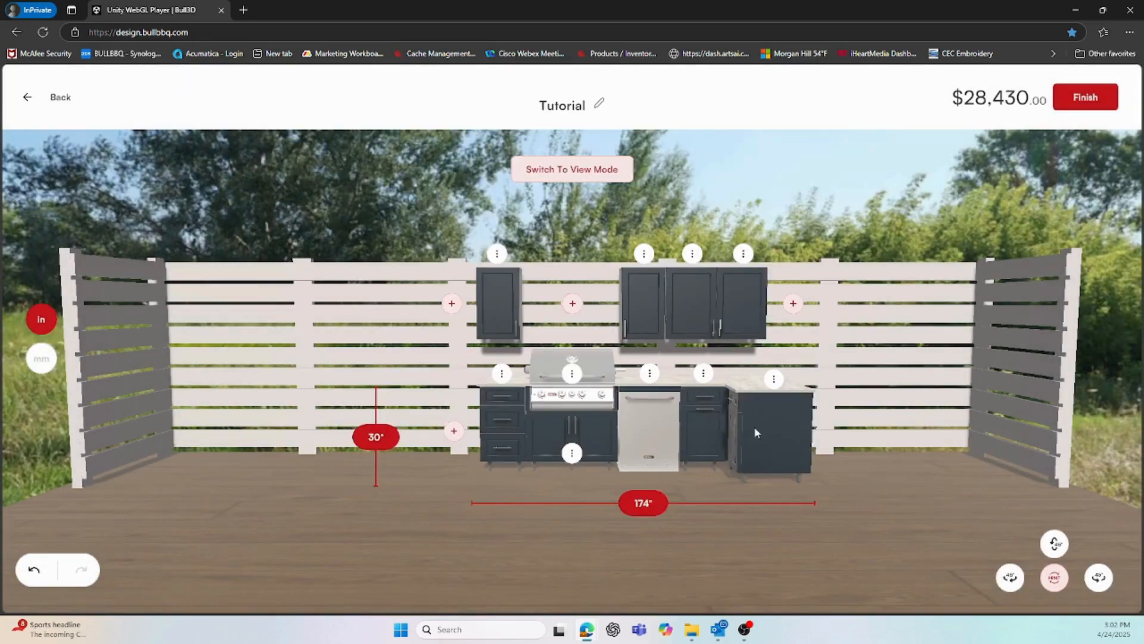
# Orbit and tilt the 3D kitchen preview, then reset it to the straight front view
pyautogui.click(1010, 577)
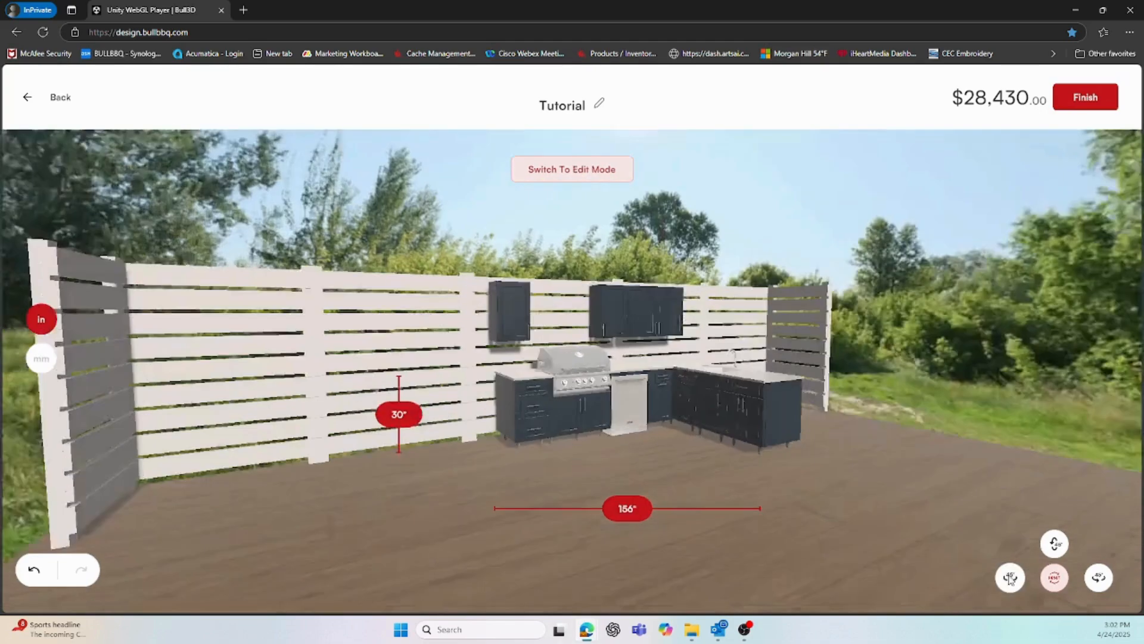
pyautogui.click(1098, 577)
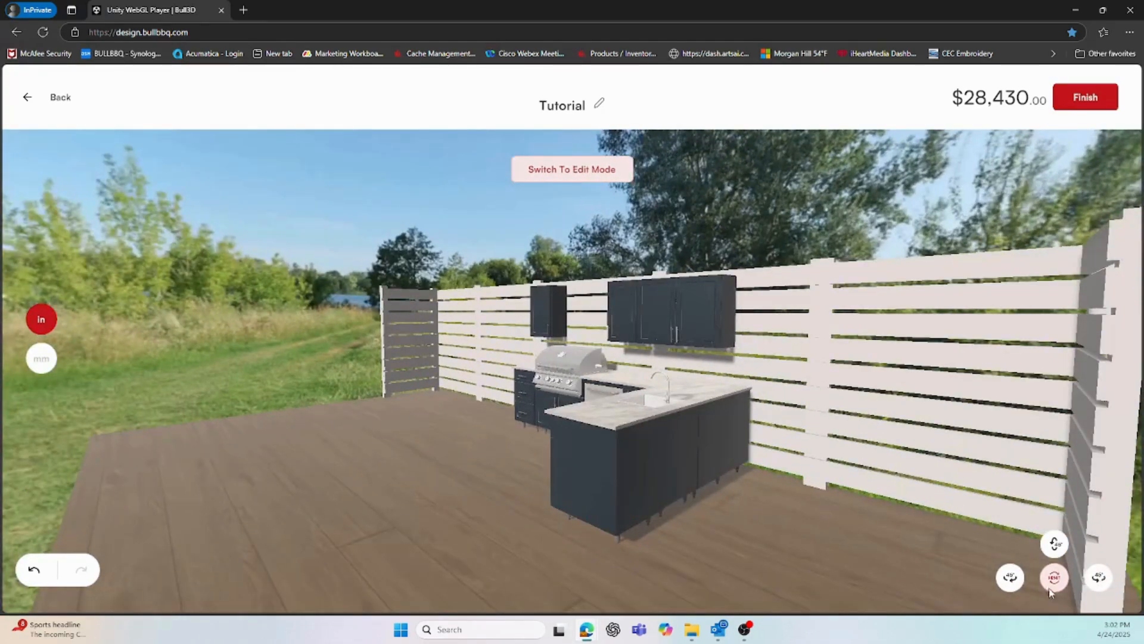
pyautogui.click(1053, 578)
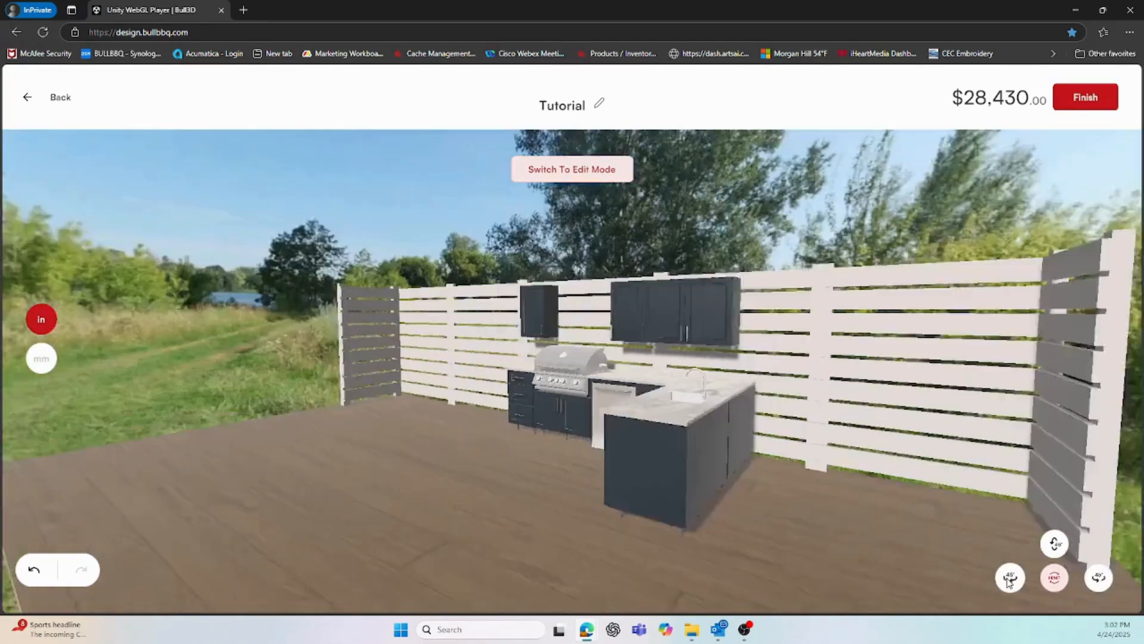
pyautogui.click(1054, 543)
pyautogui.click(1013, 577)
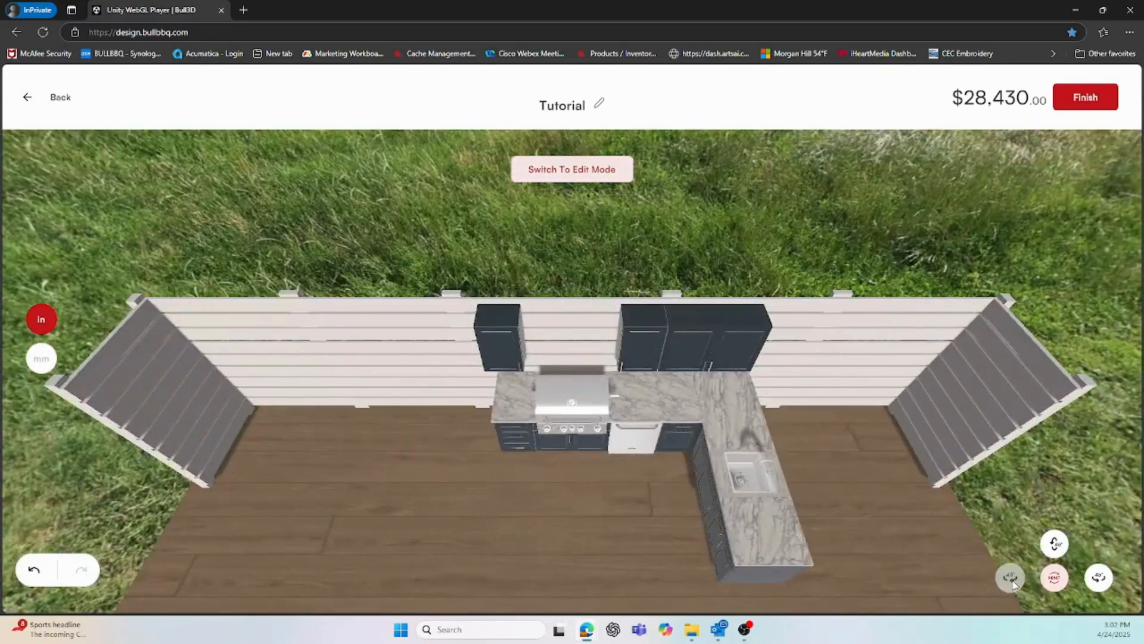
pyautogui.click(1055, 581)
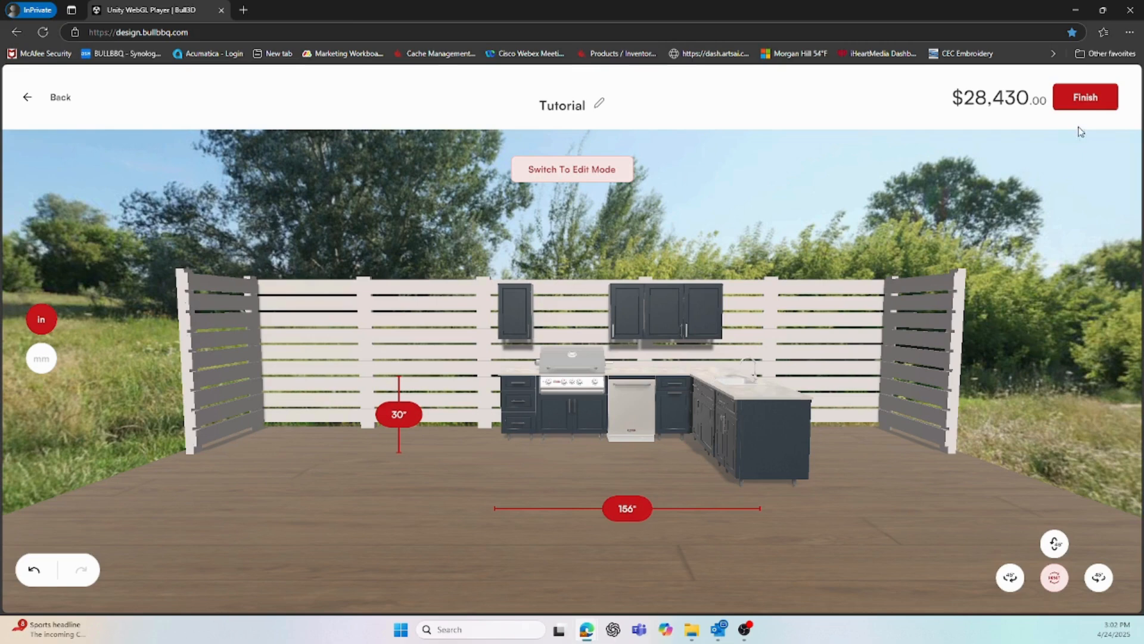
# Finish the Tutorial project and agree to send it to a customer
pyautogui.click(1081, 100)
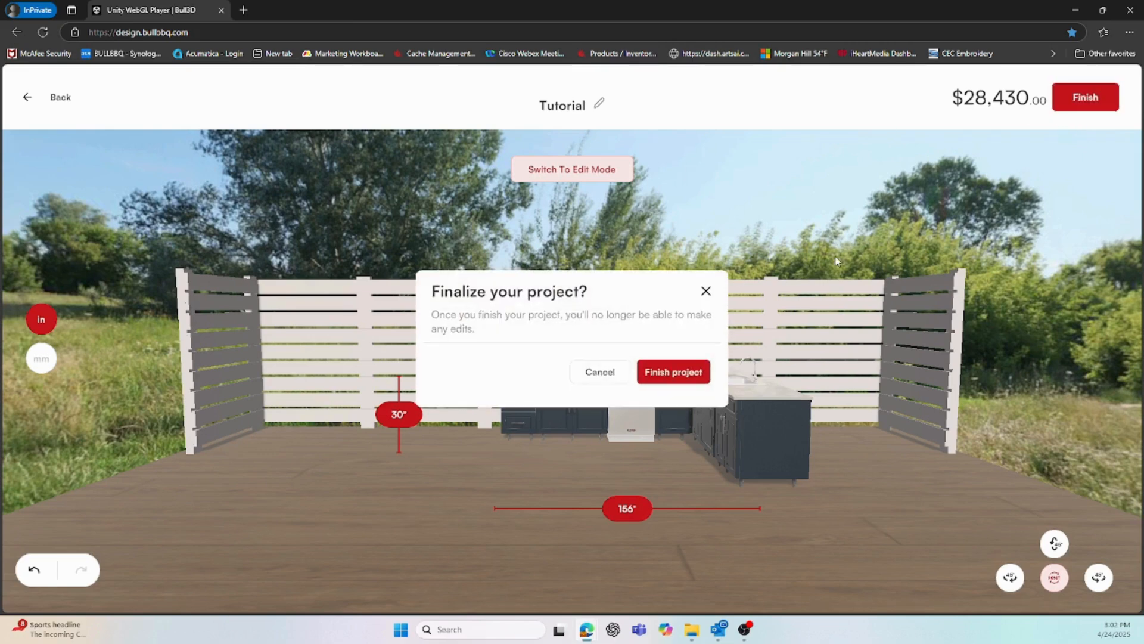
pyautogui.click(674, 370)
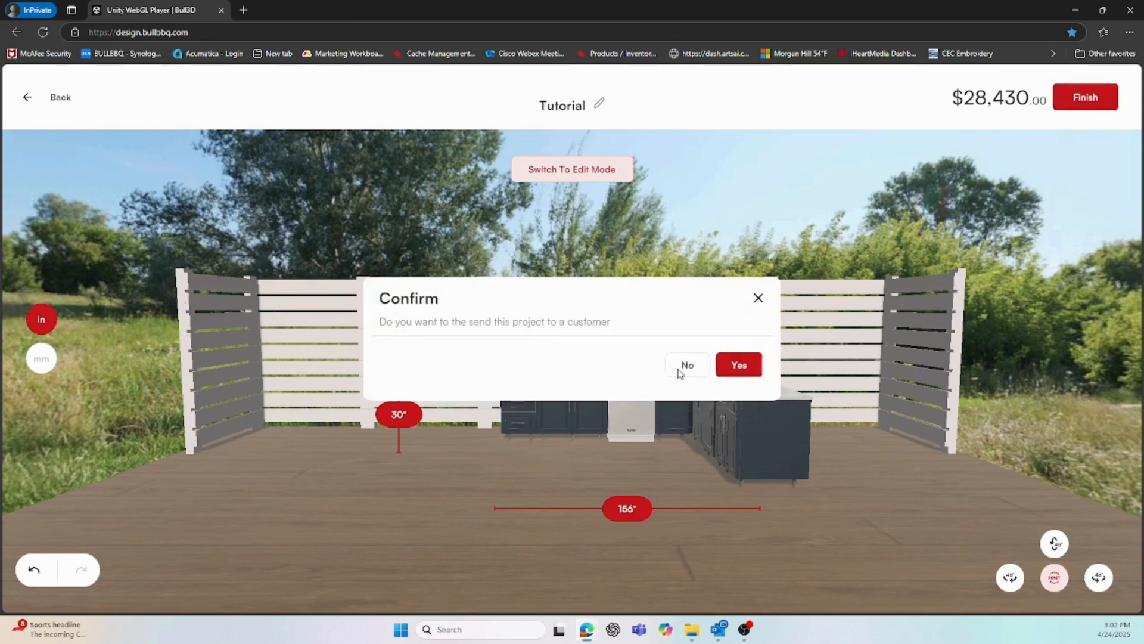
pyautogui.click(739, 366)
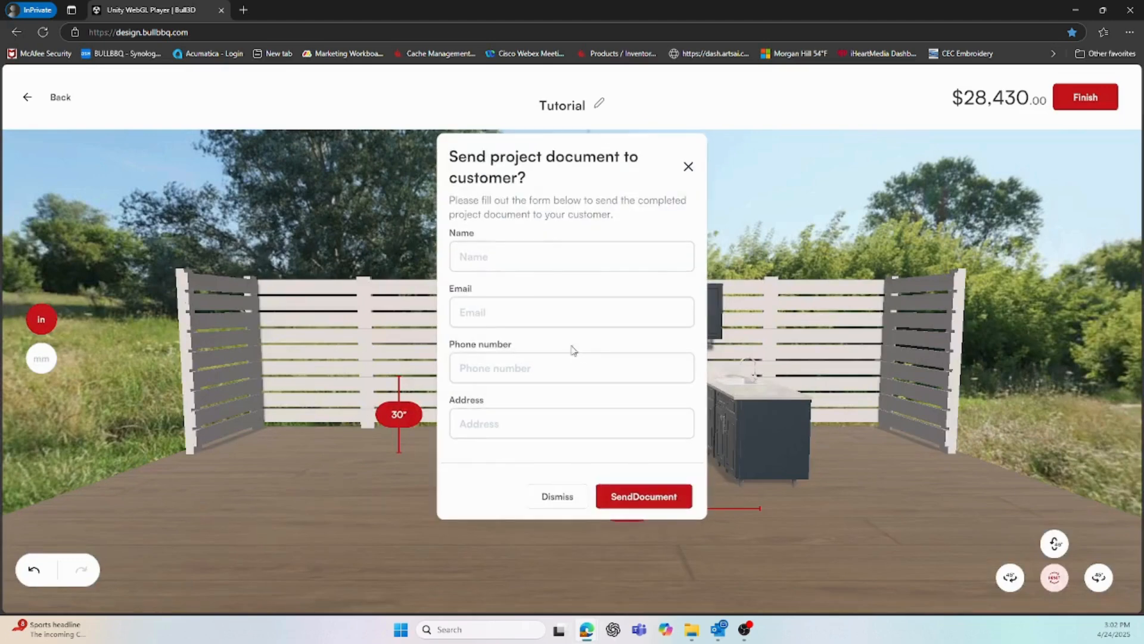
# Fill in the customer's name, e-mail, phone number and street address, retyping the mistyped address
pyautogui.click(538, 256)
pyautogui.write('Wade')
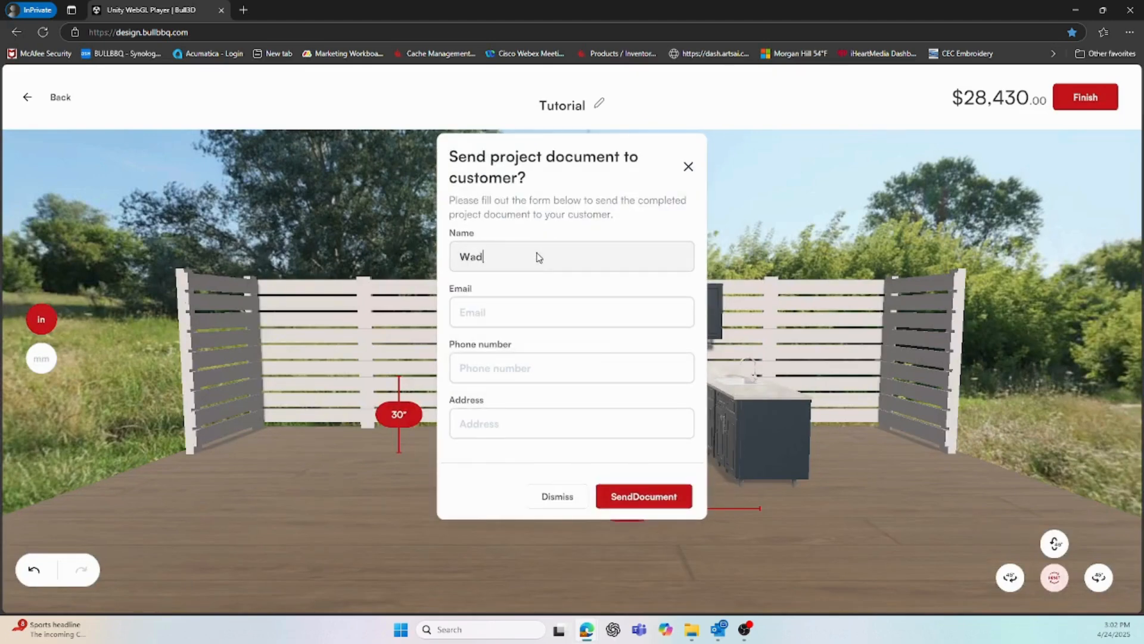
pyautogui.click(507, 320)
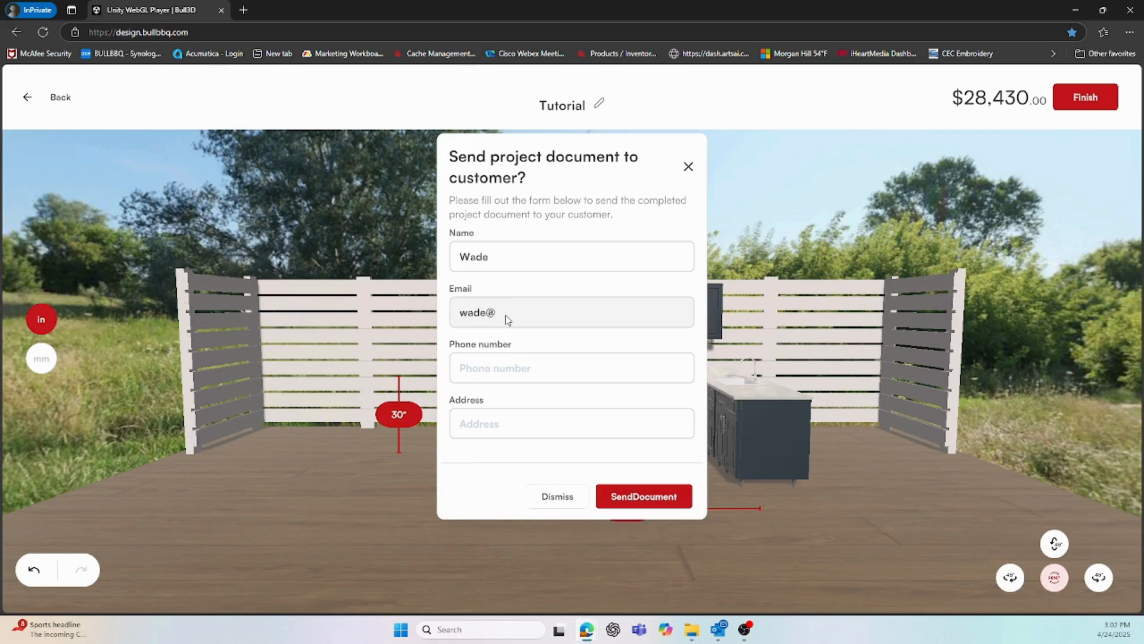
pyautogui.click(516, 370)
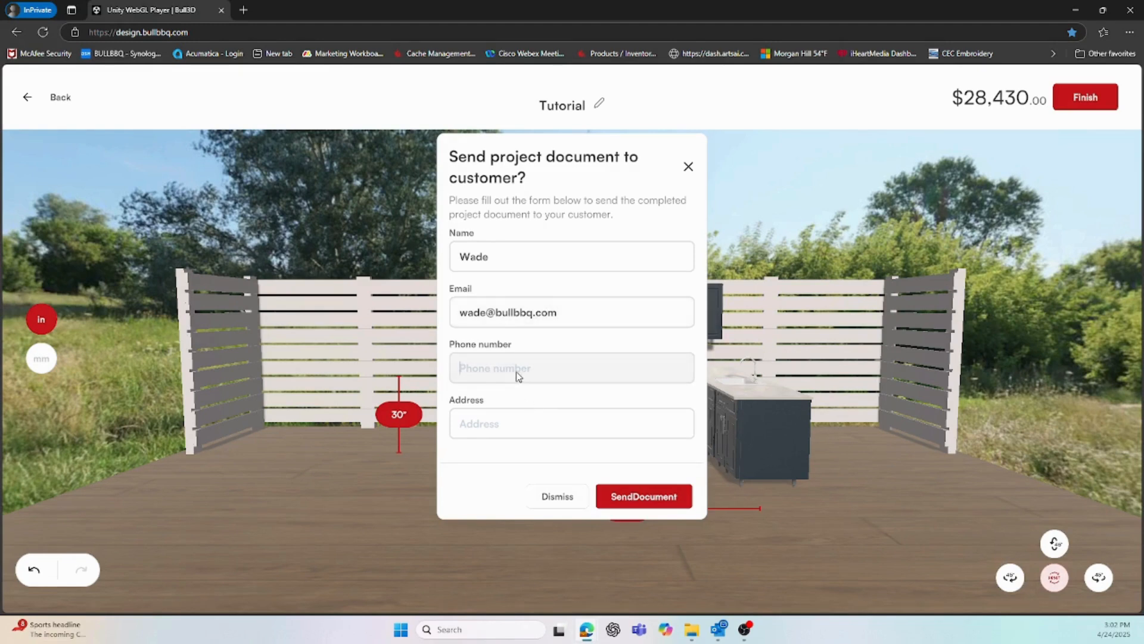
pyautogui.click(511, 434)
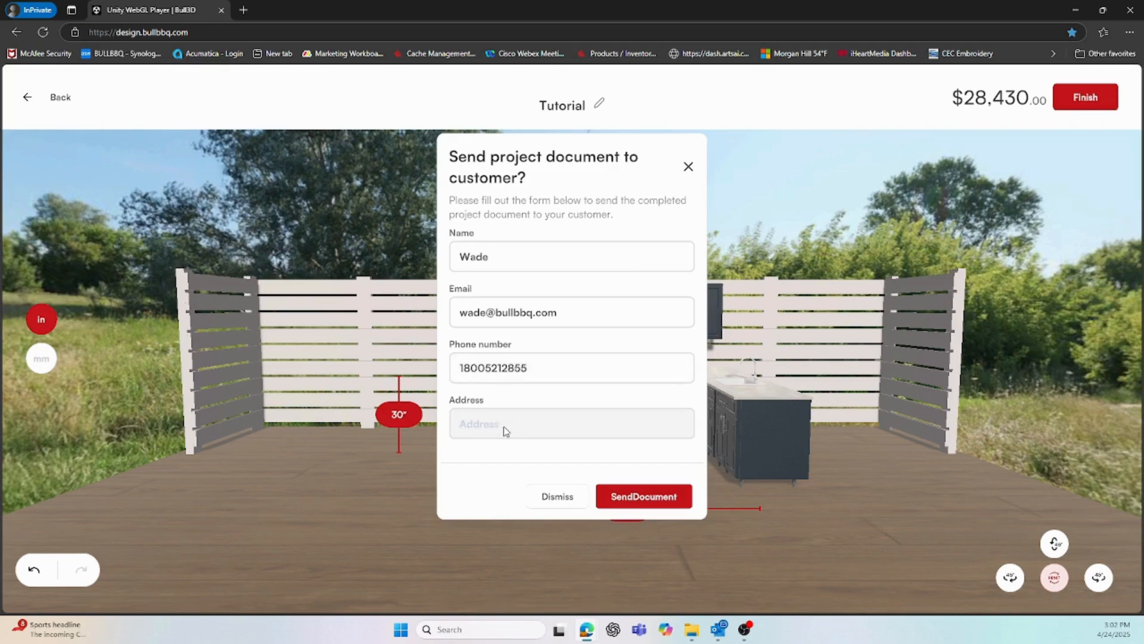
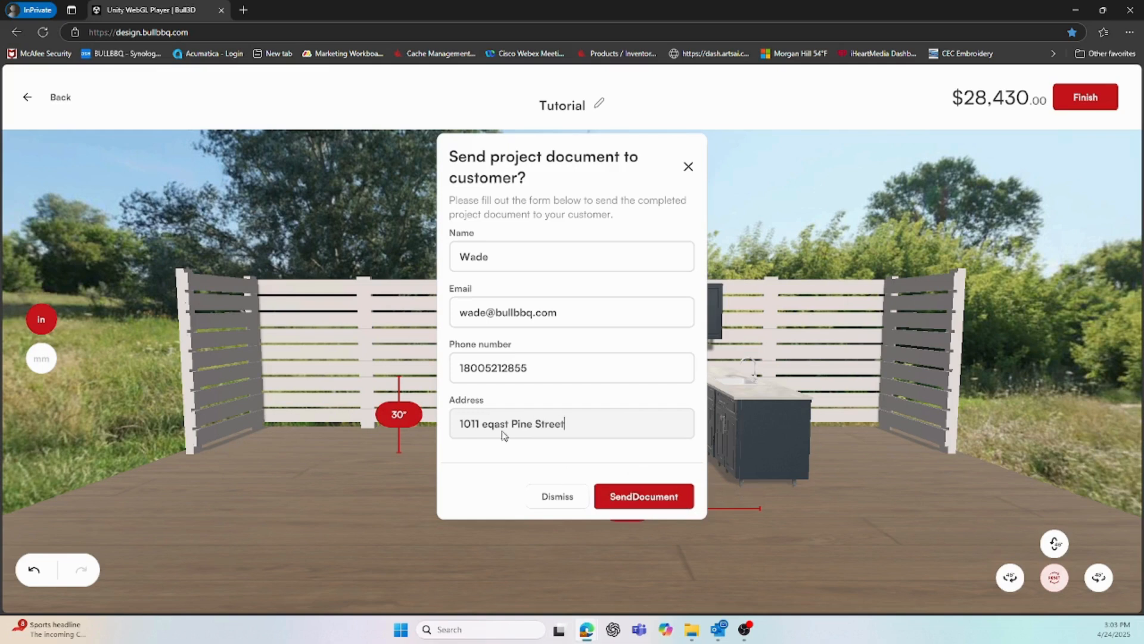
pyautogui.tripleClick(495, 426)
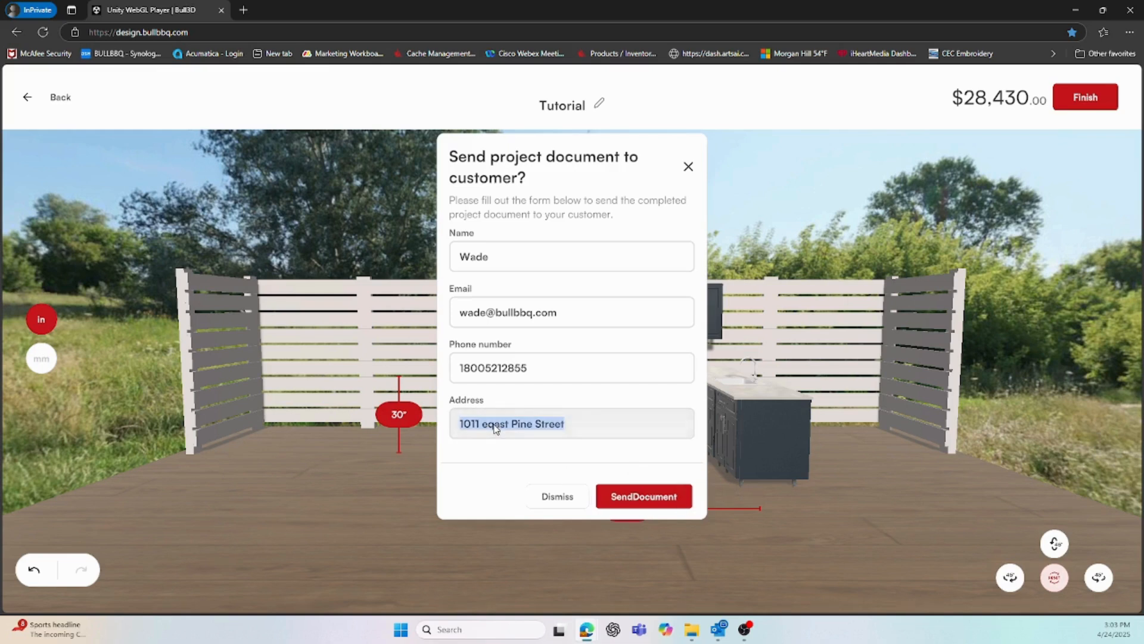
pyautogui.press('BackSpace')
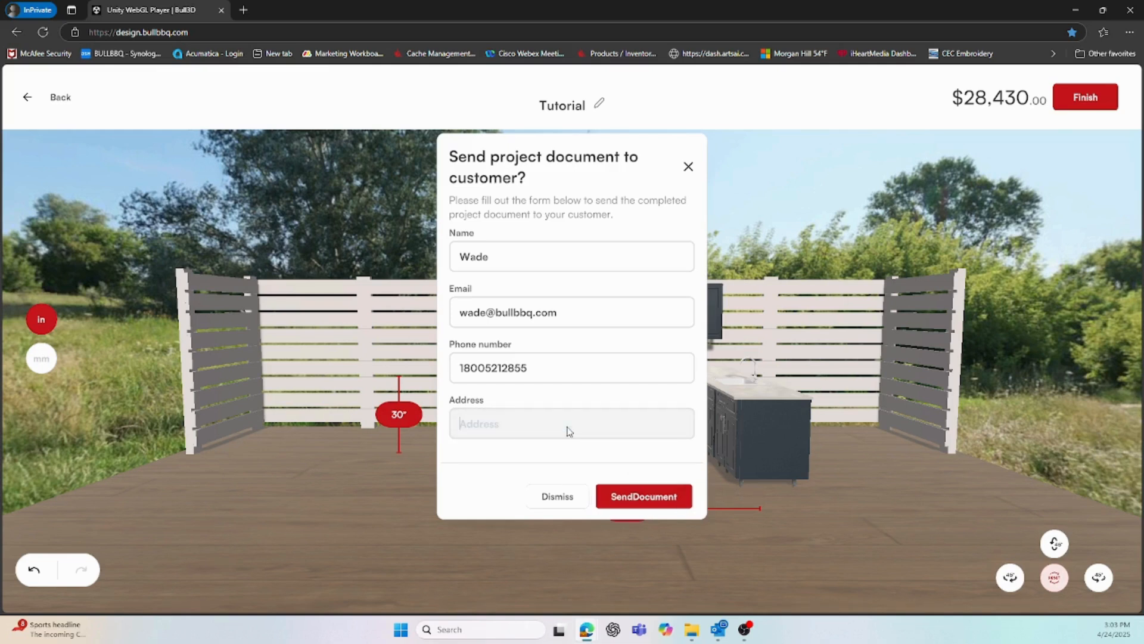
# Send the Tutorial document to the customer, dismiss the confirmation, and go to New project
pyautogui.click(654, 498)
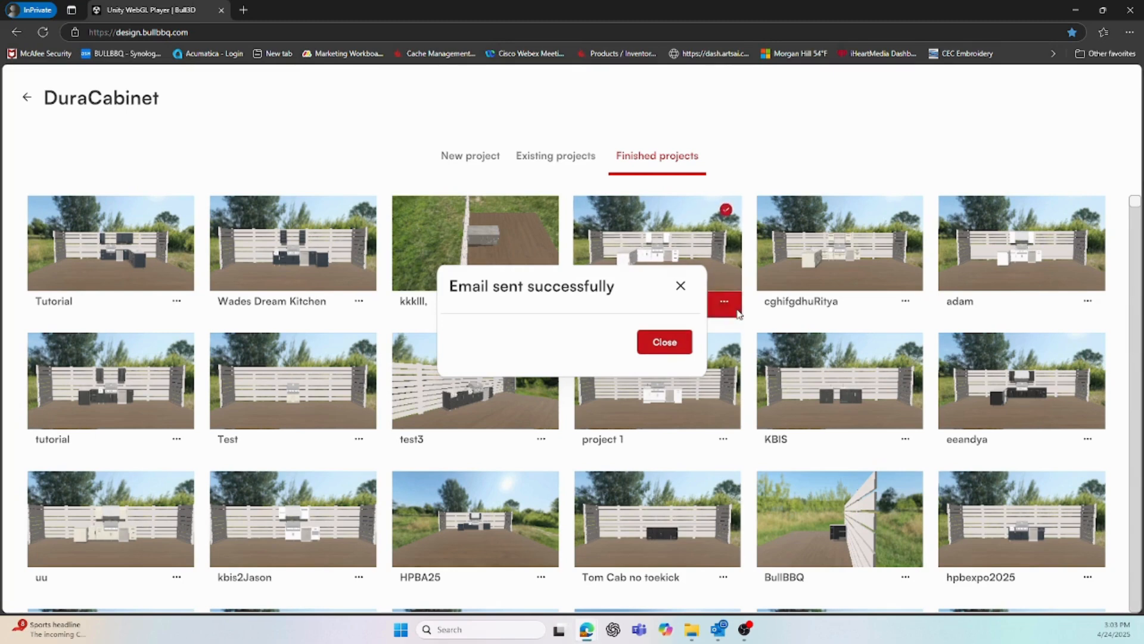
pyautogui.click(678, 288)
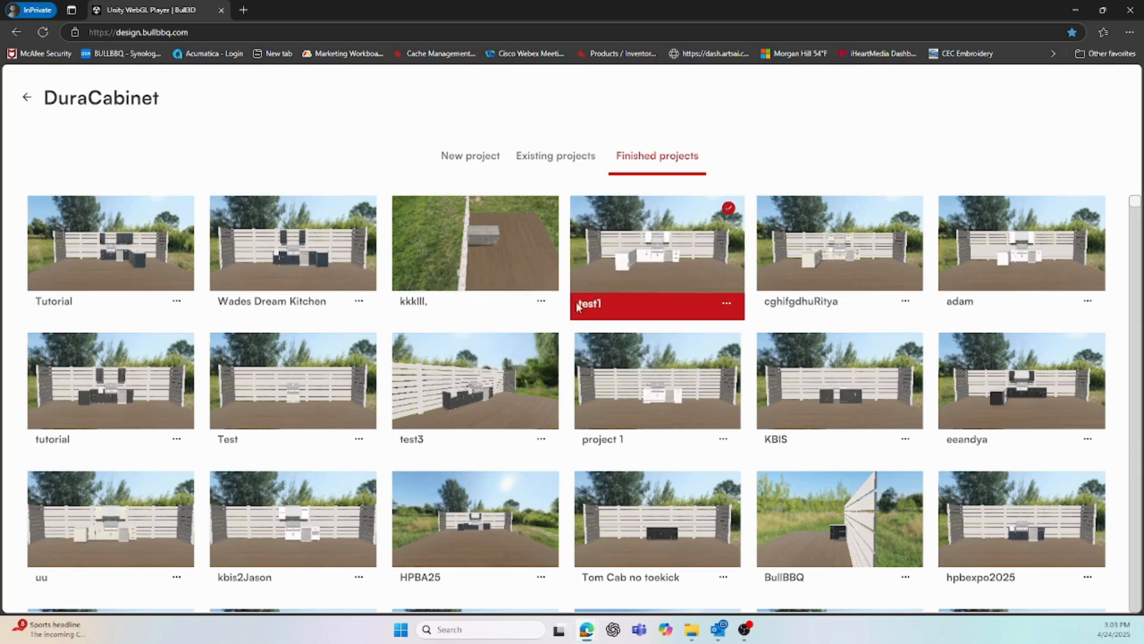
pyautogui.click(478, 160)
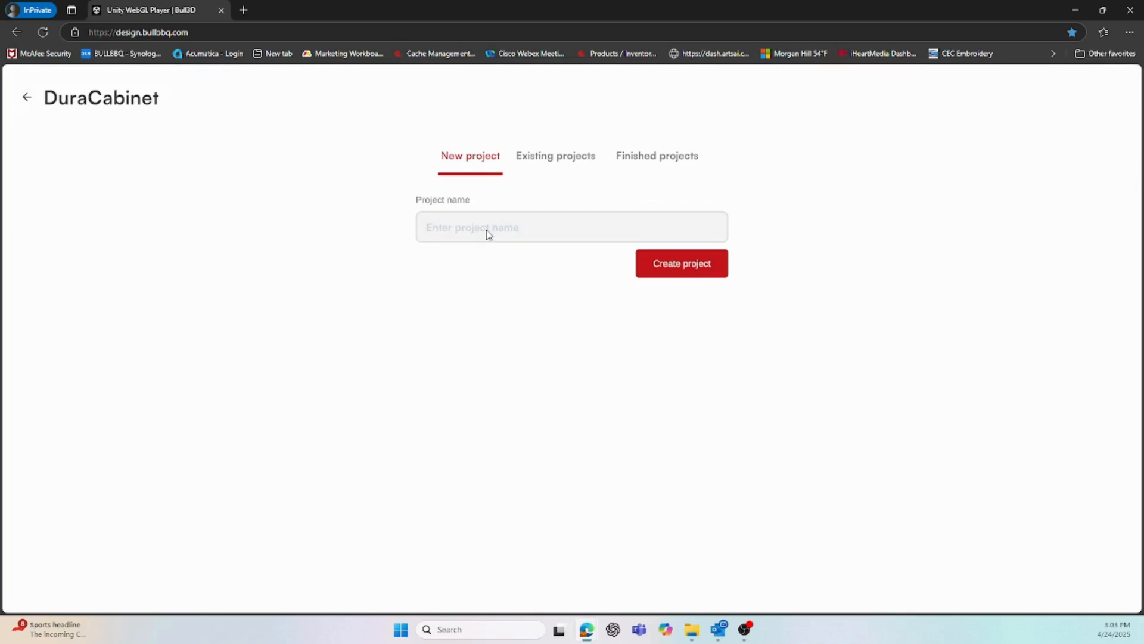
# Create a new project named 'straight cabinet'
pyautogui.click(488, 234)
pyautogui.write('straight cabinet')
pyautogui.click(705, 274)
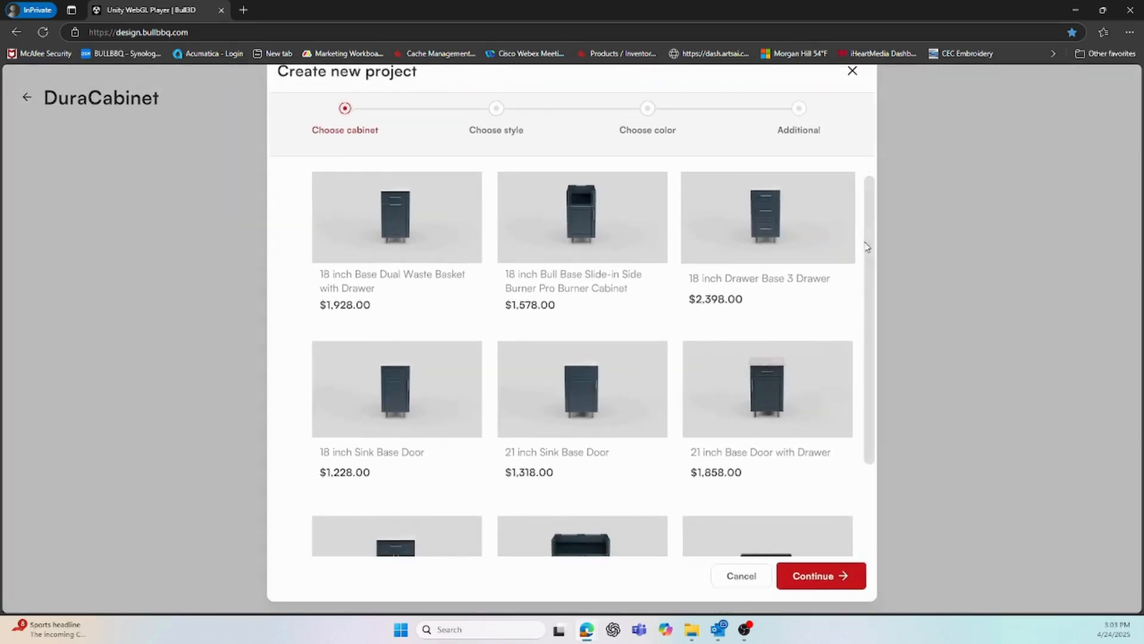
# Place a 24 inch Base Two Door Cabinet in Oxford style, Dove colour, with handles
pyautogui.scroll(-2, 866, 247)
pyautogui.click(417, 506)
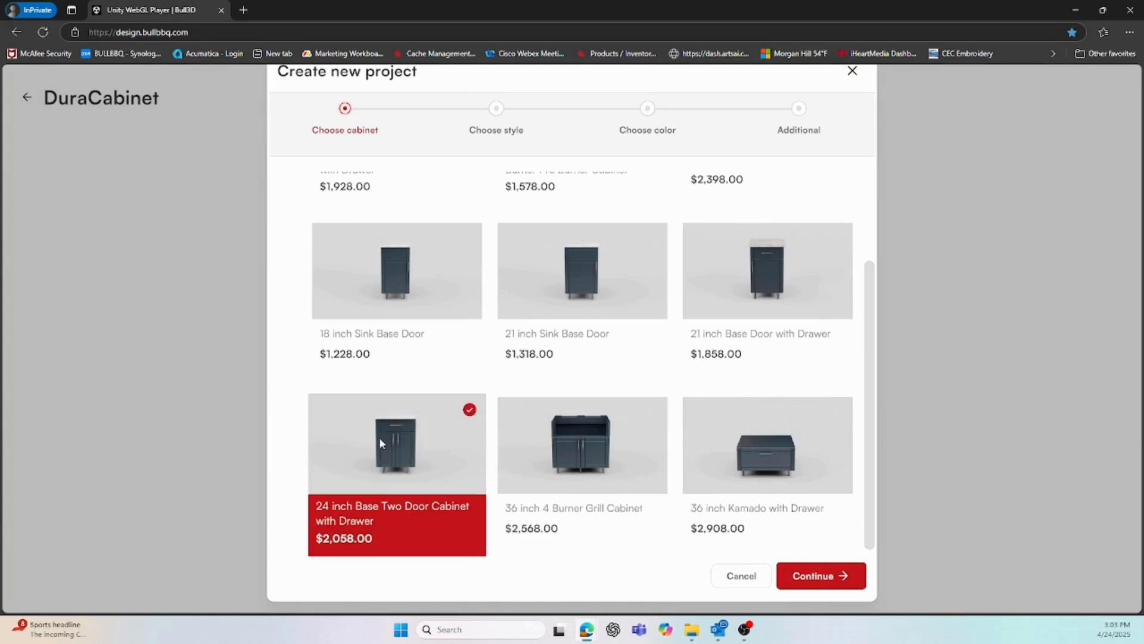
pyautogui.click(840, 575)
pyautogui.click(709, 250)
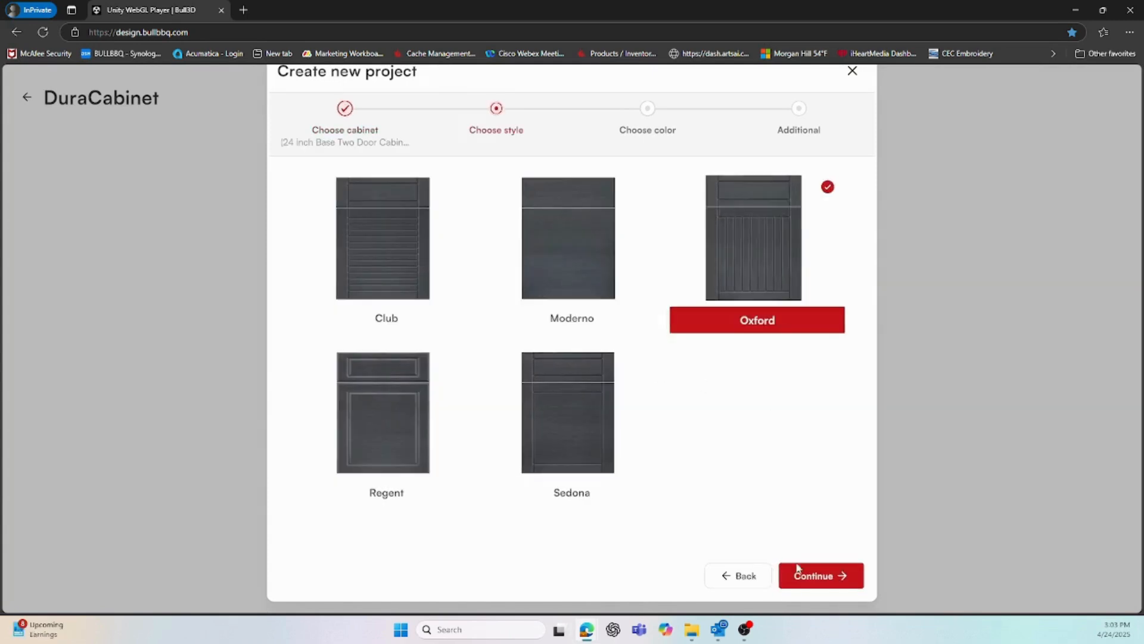
pyautogui.click(811, 576)
pyautogui.click(554, 276)
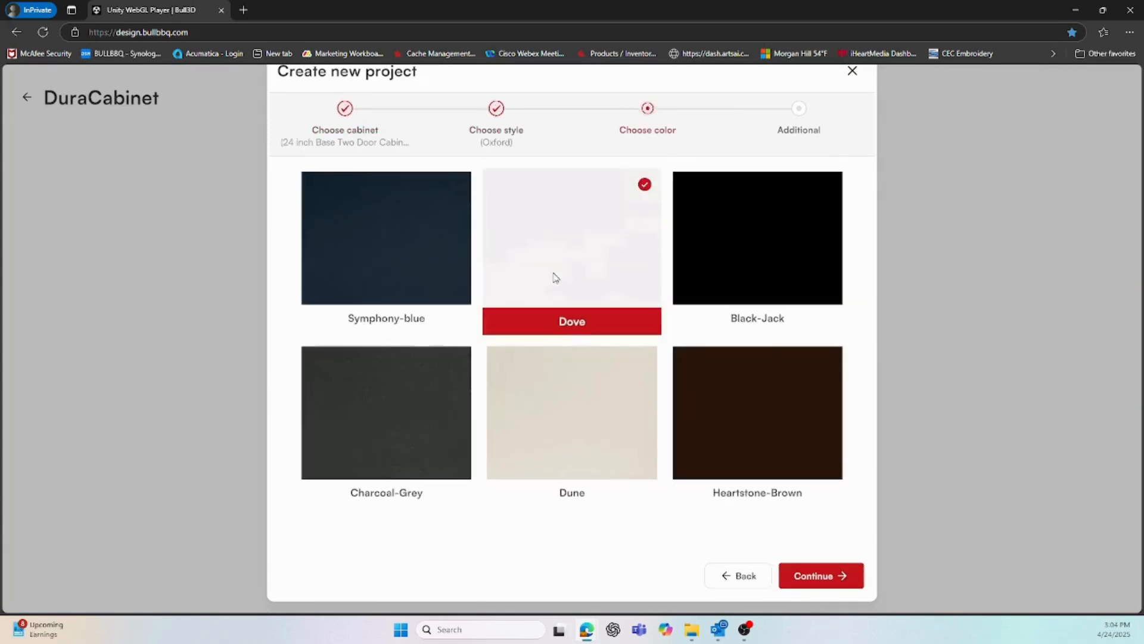
pyautogui.click(805, 576)
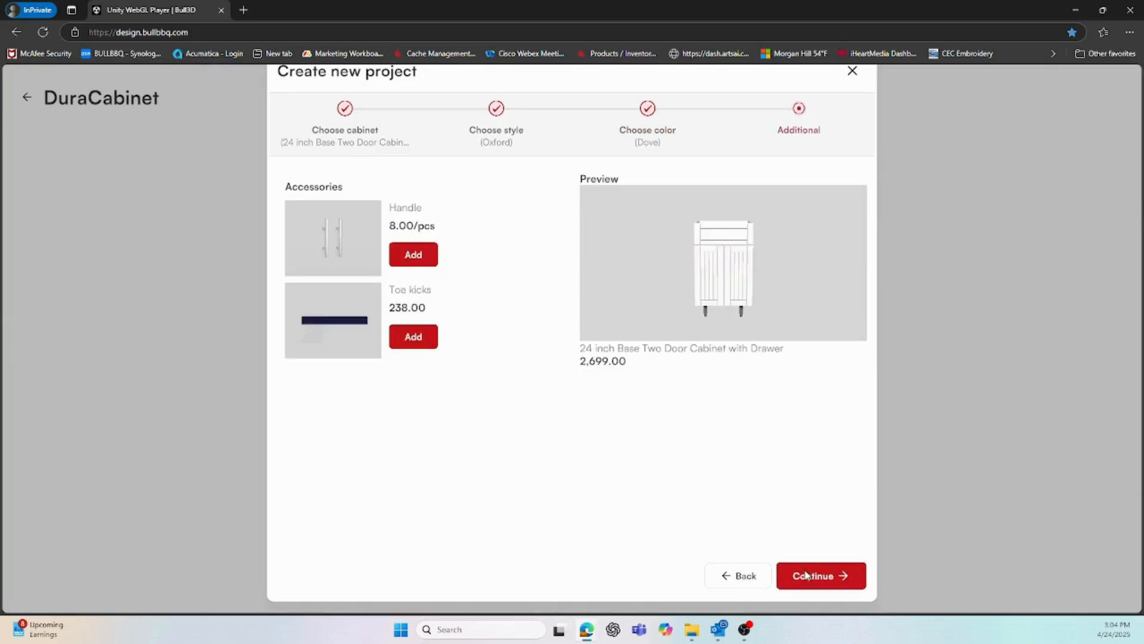
pyautogui.click(436, 263)
pyautogui.click(818, 575)
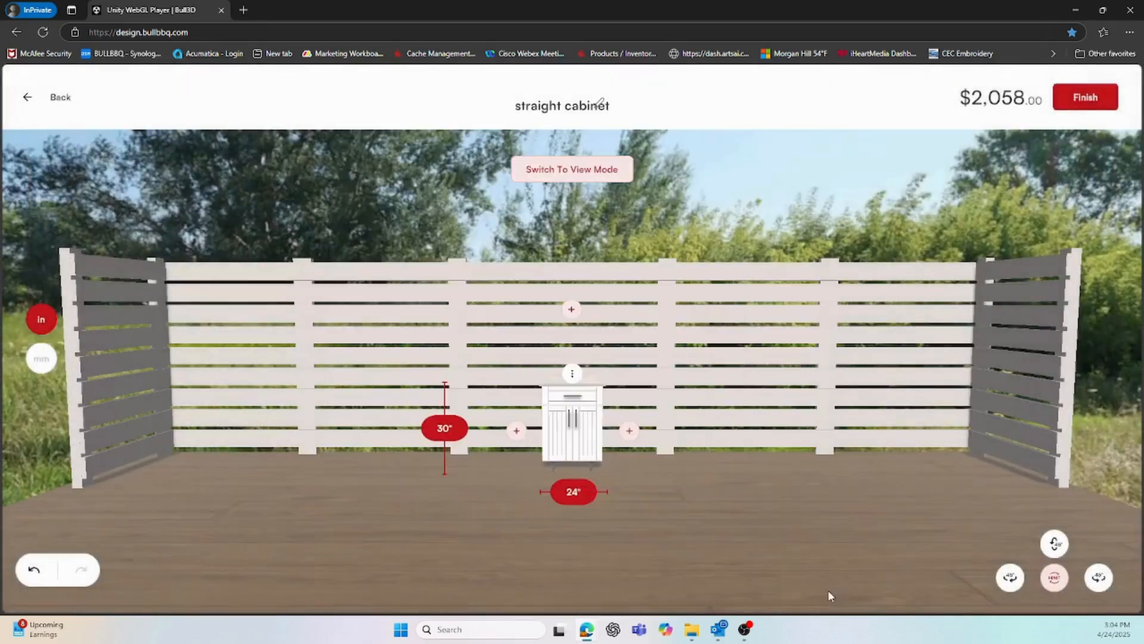
# Add two 18 inch Drawer Base 3 Drawer cabinets and an 18 inch Base Dual Waste Basket
pyautogui.click(630, 431)
pyautogui.click(765, 250)
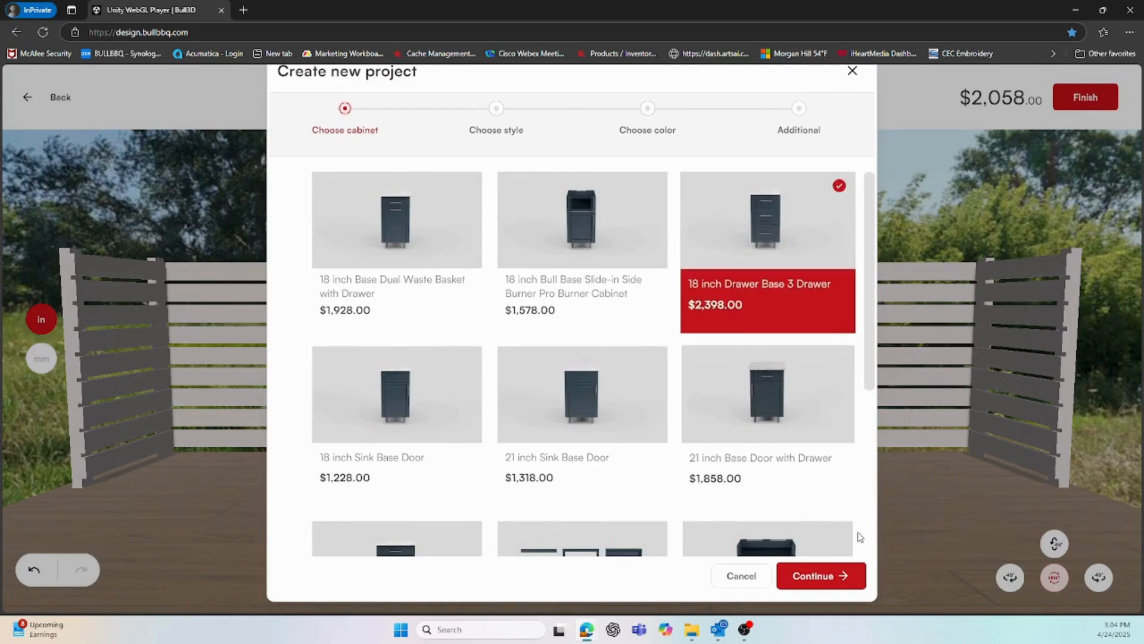
pyautogui.click(833, 573)
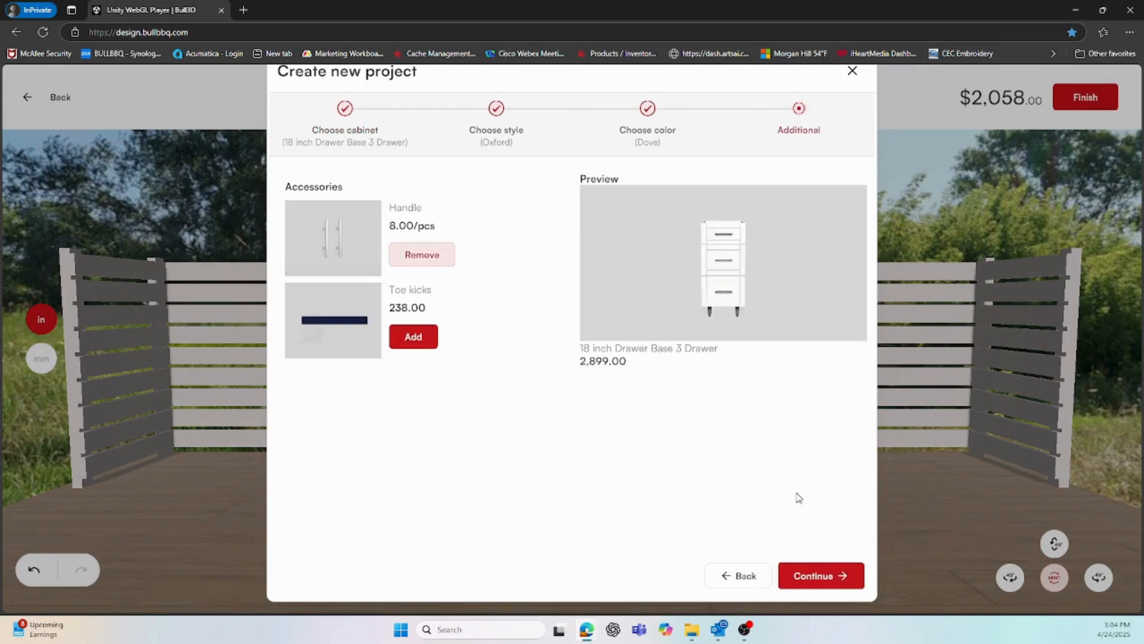
pyautogui.click(807, 575)
pyautogui.click(516, 430)
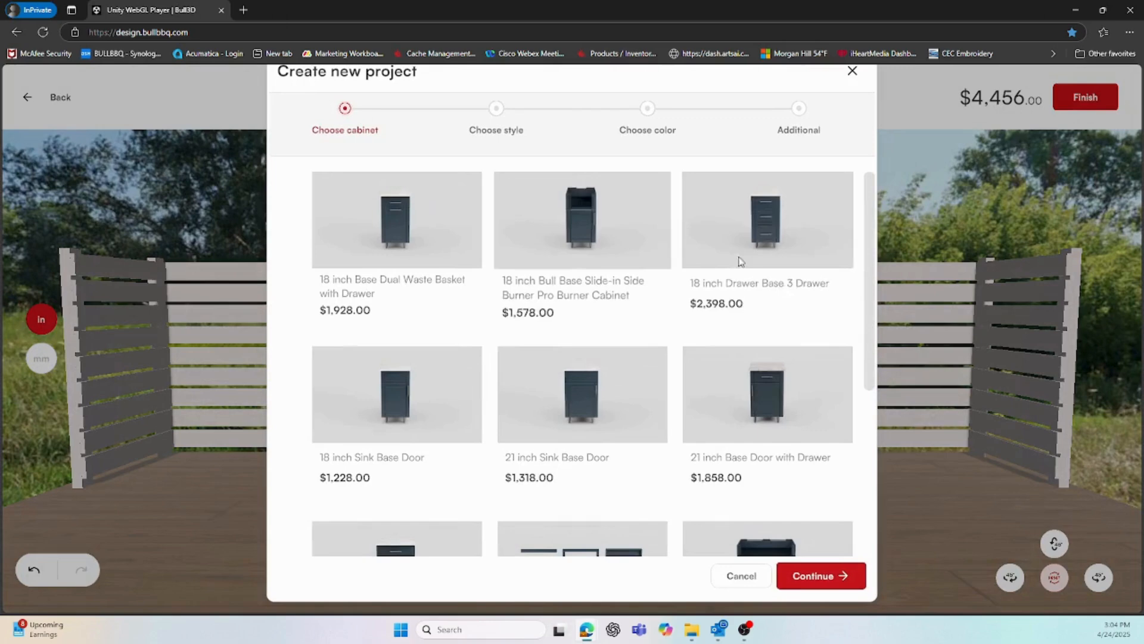
pyautogui.click(768, 239)
pyautogui.click(809, 575)
pyautogui.click(809, 573)
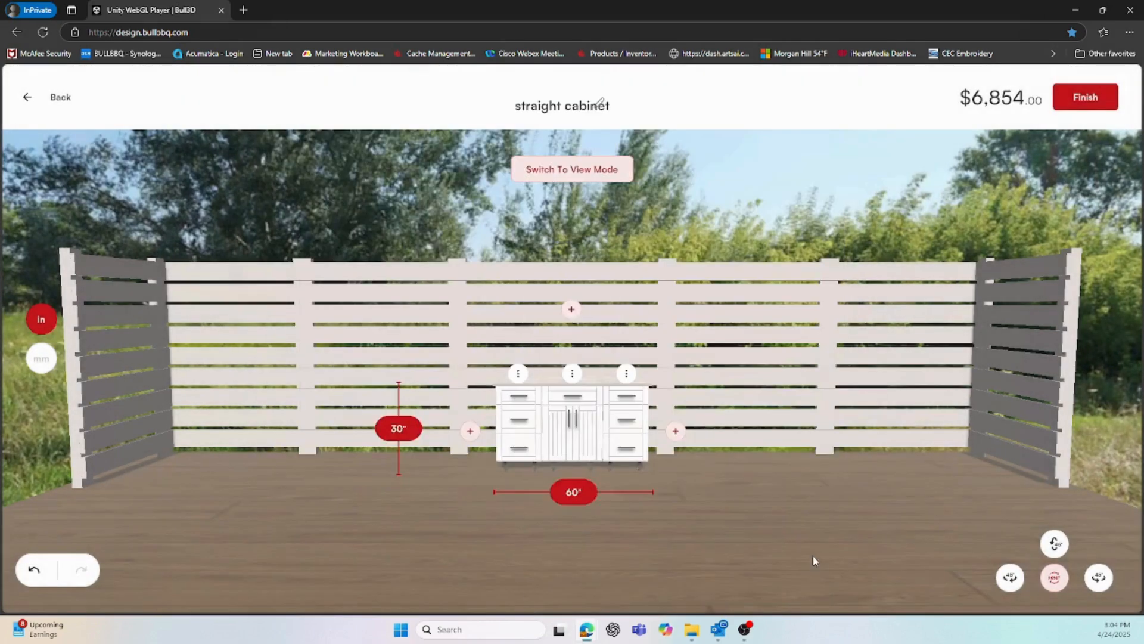
pyautogui.click(674, 430)
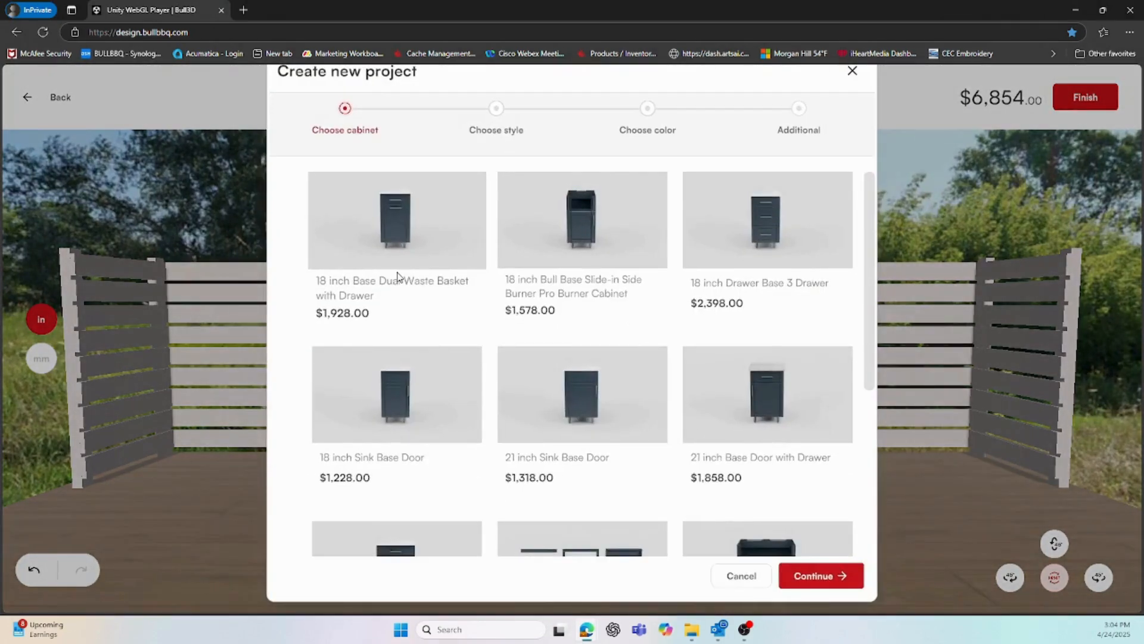
pyautogui.click(397, 263)
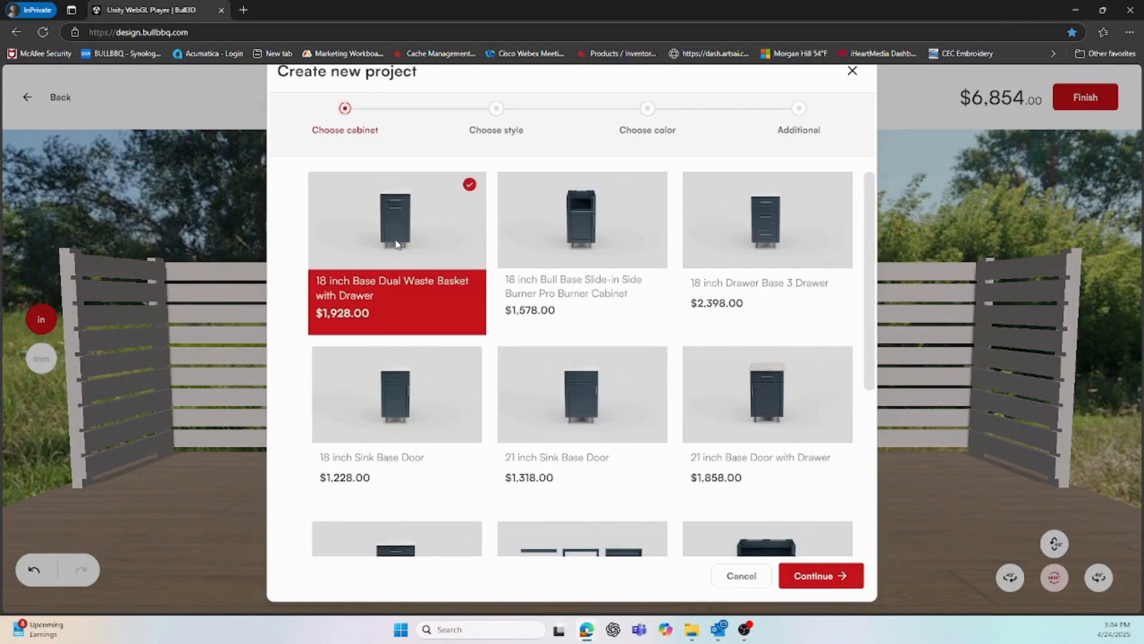
pyautogui.click(822, 575)
pyautogui.click(833, 574)
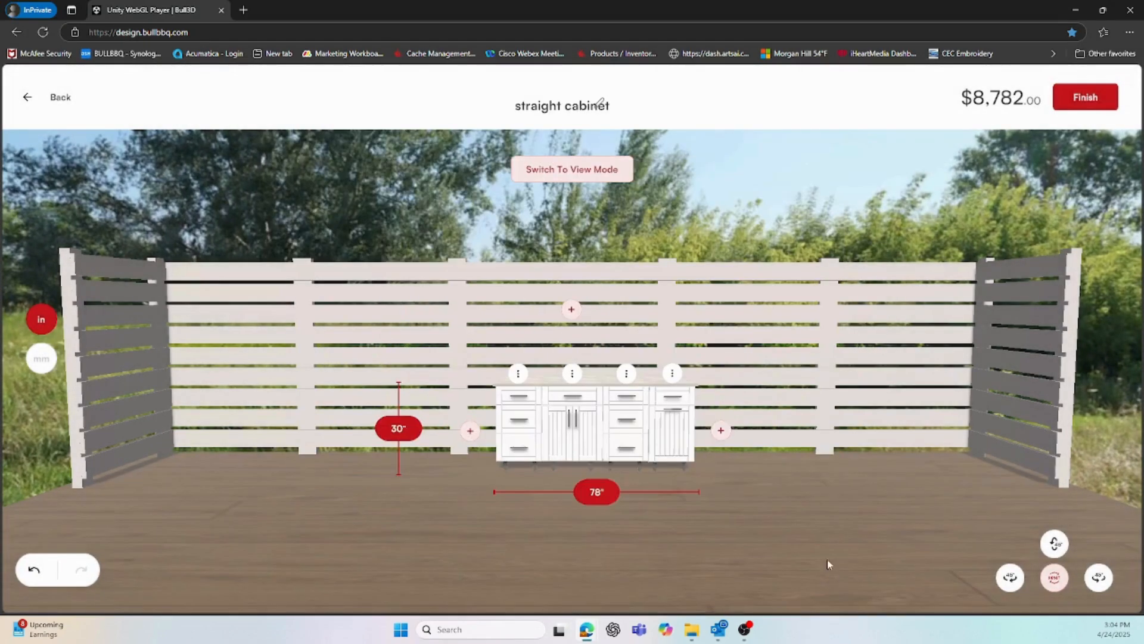
# Add Refrigerator Panels with an OutDoor Ice Maker and an 18 inch three-drawer base on the left
pyautogui.click(470, 430)
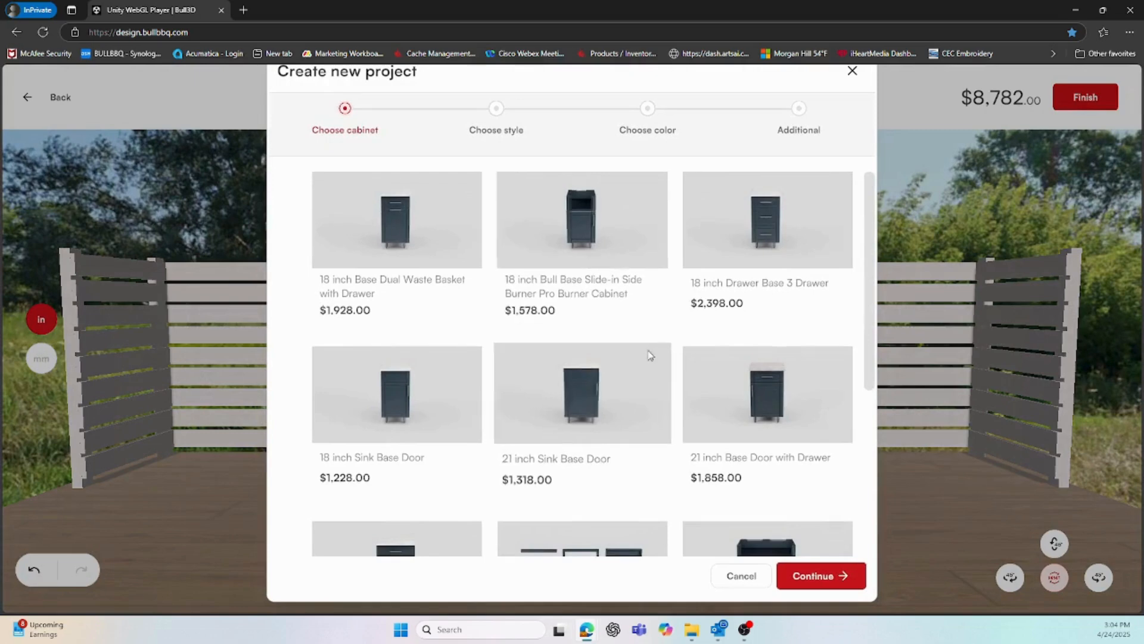
pyautogui.click(569, 547)
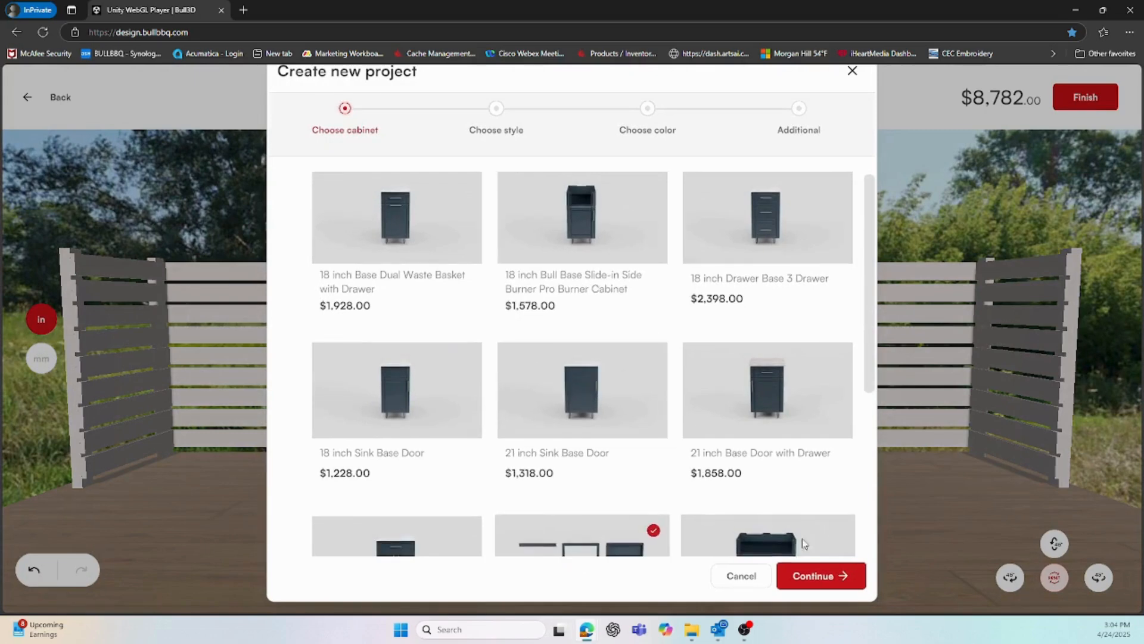
pyautogui.click(833, 574)
pyautogui.click(834, 574)
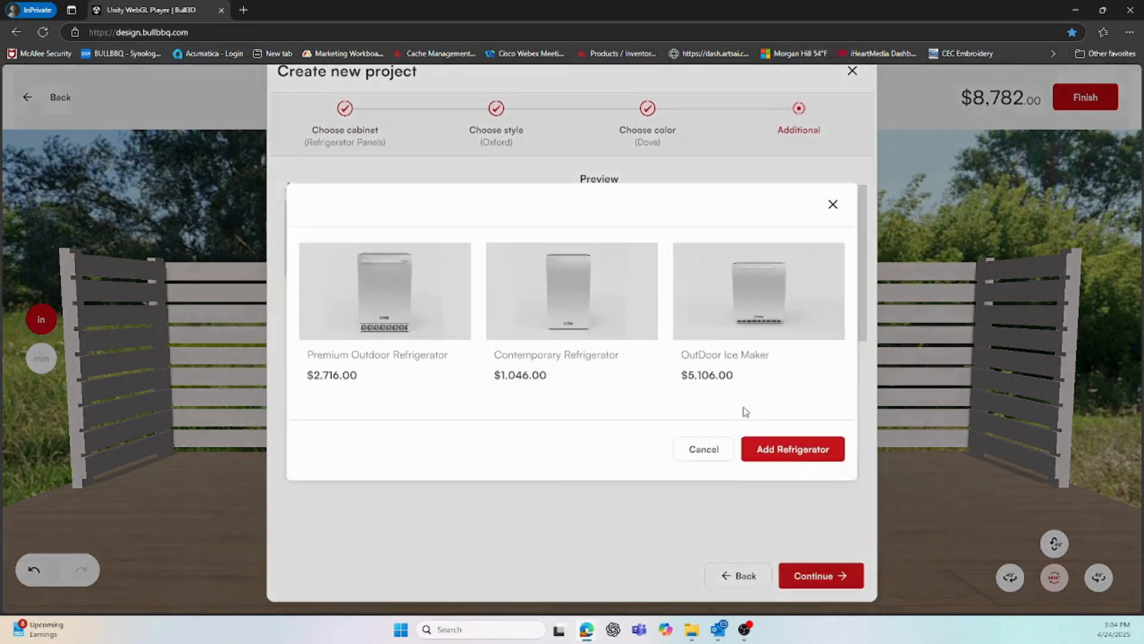
pyautogui.click(730, 302)
pyautogui.click(791, 448)
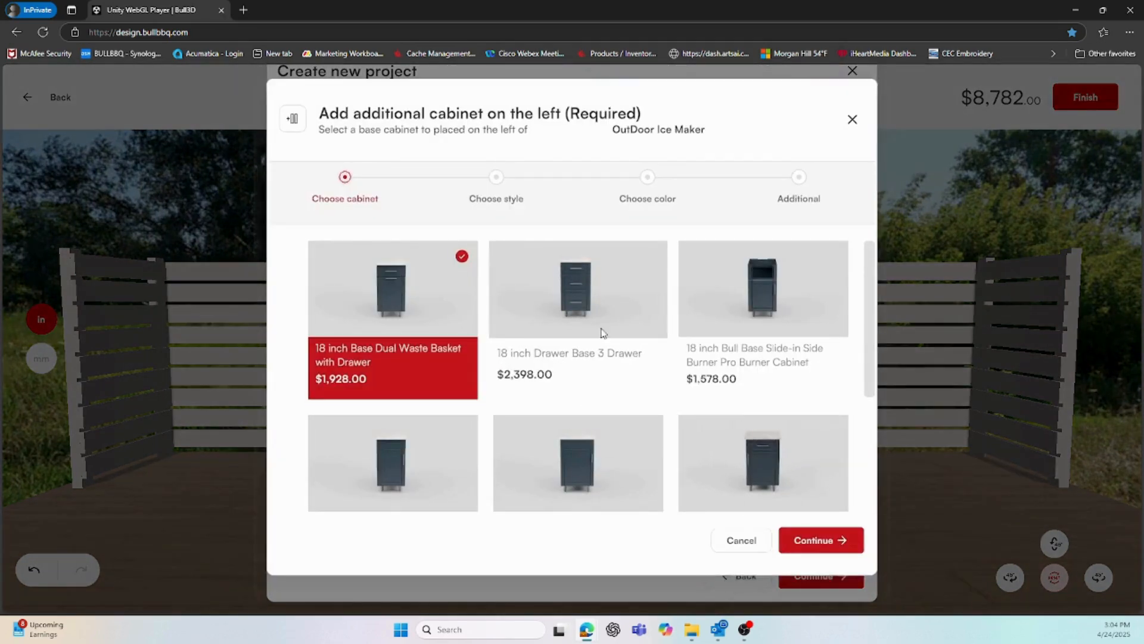
pyautogui.click(585, 320)
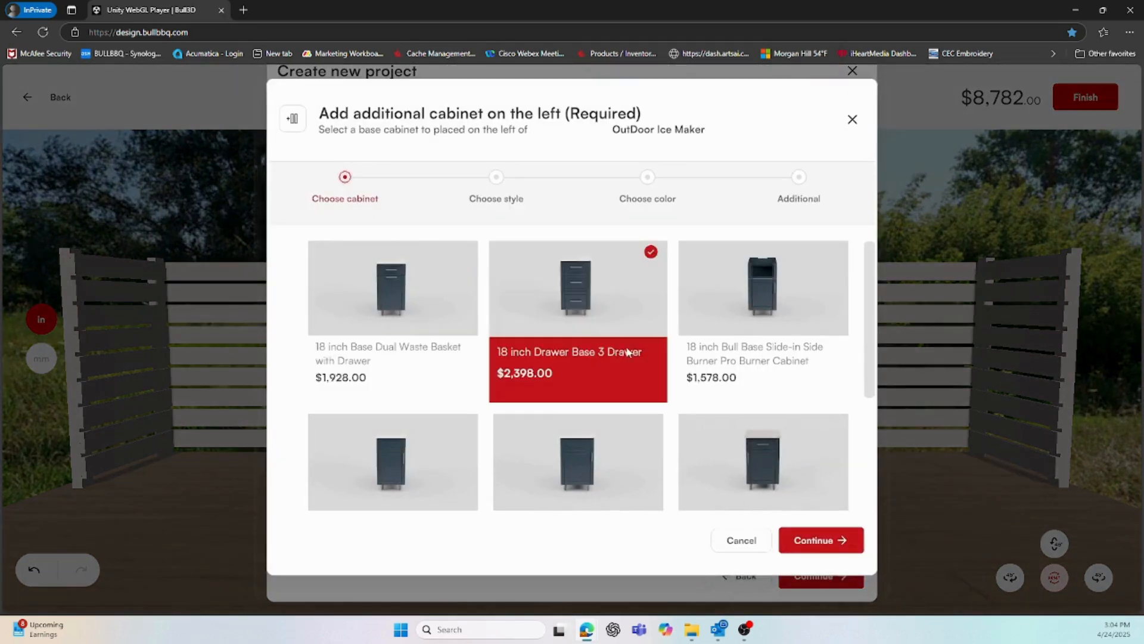
pyautogui.click(811, 541)
pyautogui.click(821, 541)
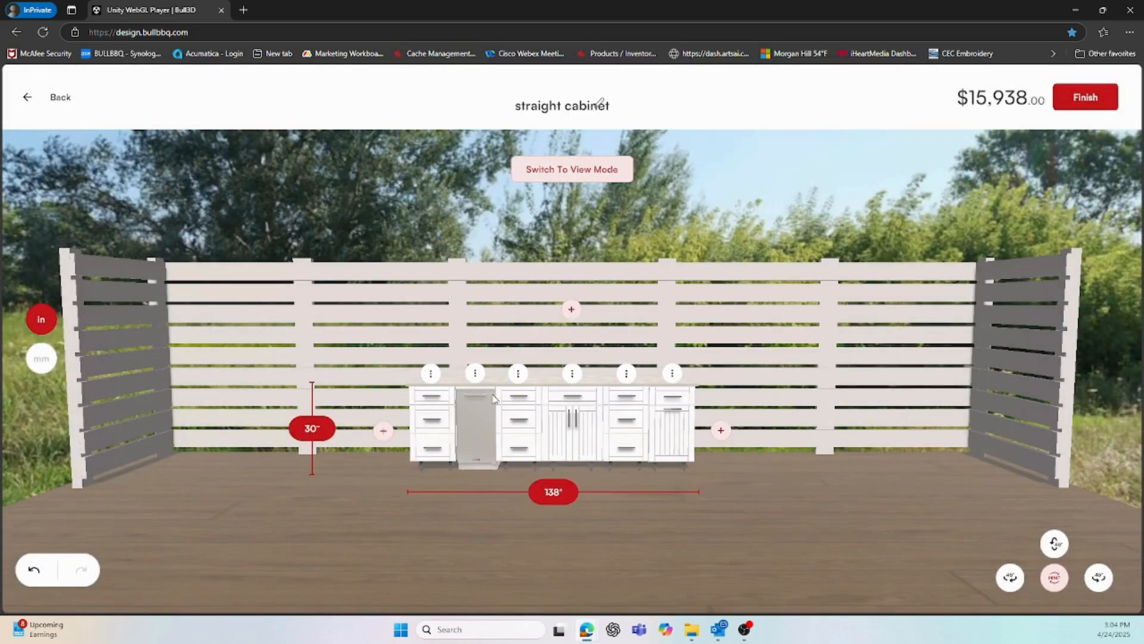
# Check the leftmost cabinet's edit settings, then remove it, returning the total to $8,782
pyautogui.click(430, 373)
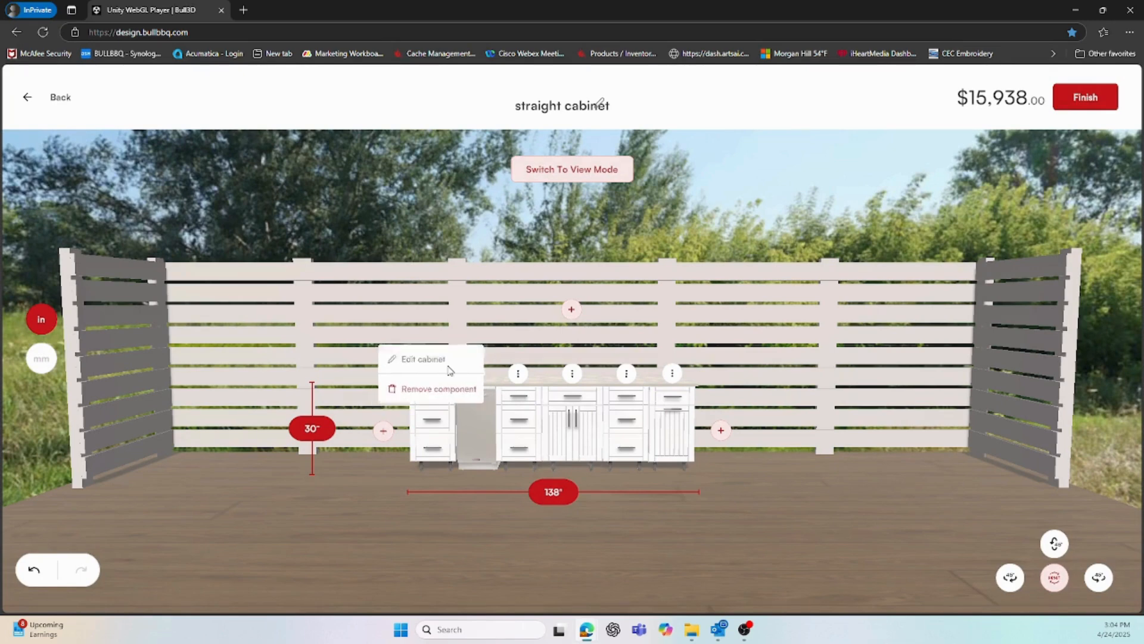
pyautogui.click(447, 360)
pyautogui.click(437, 373)
pyautogui.click(443, 360)
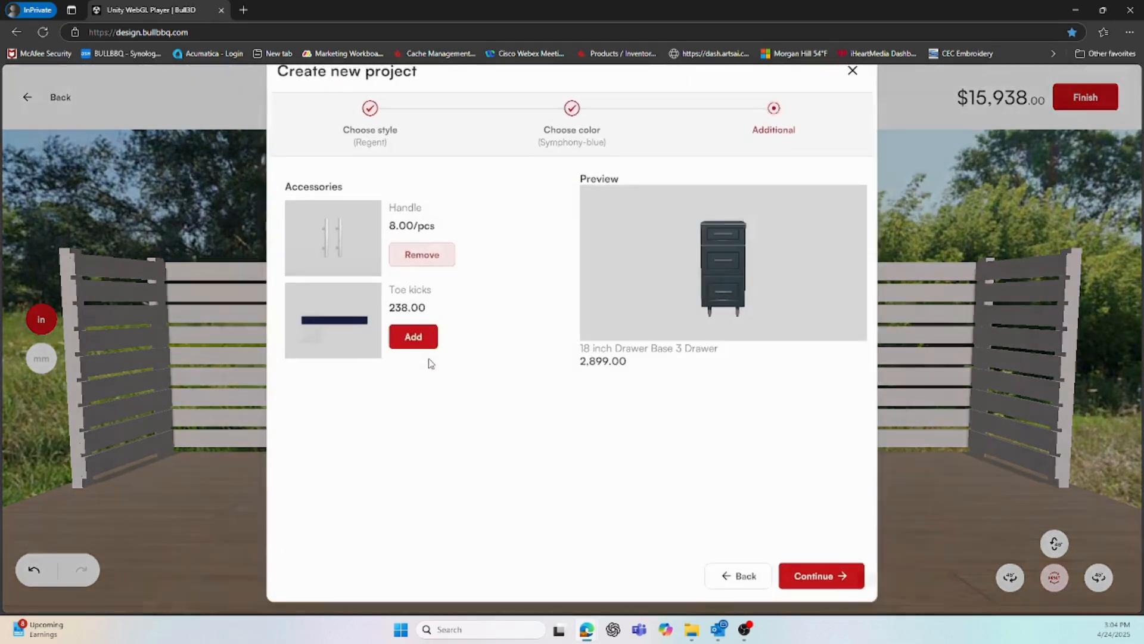
pyautogui.click(853, 70)
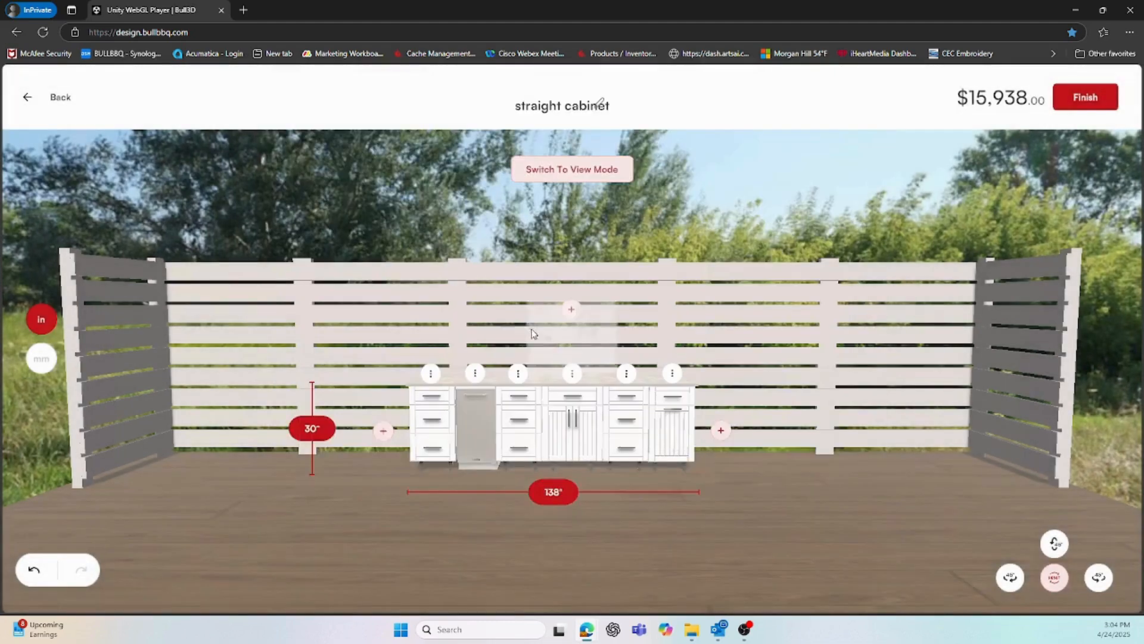
pyautogui.click(431, 373)
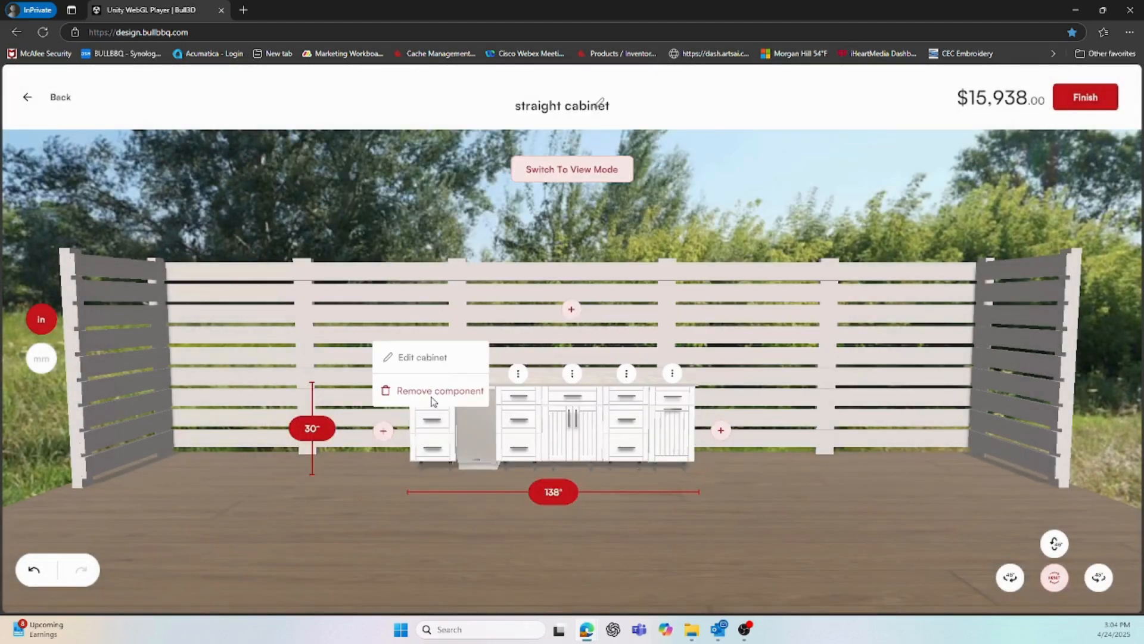
pyautogui.click(440, 391)
# Add a Refrigerator Panels unit on the left end of the run
pyautogui.click(475, 431)
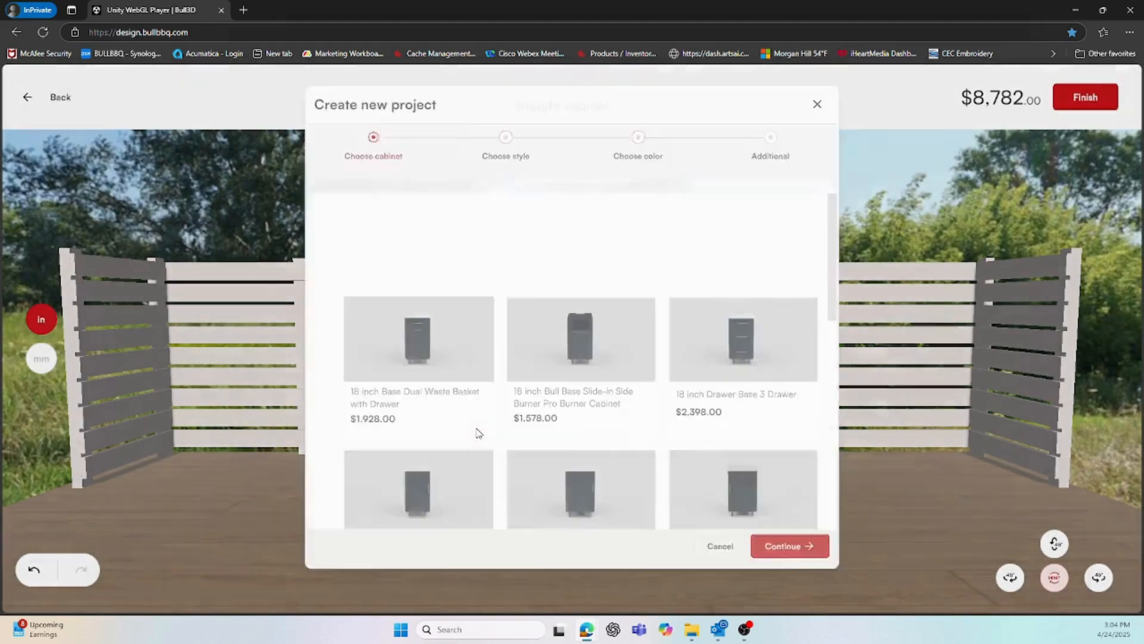
pyautogui.click(596, 539)
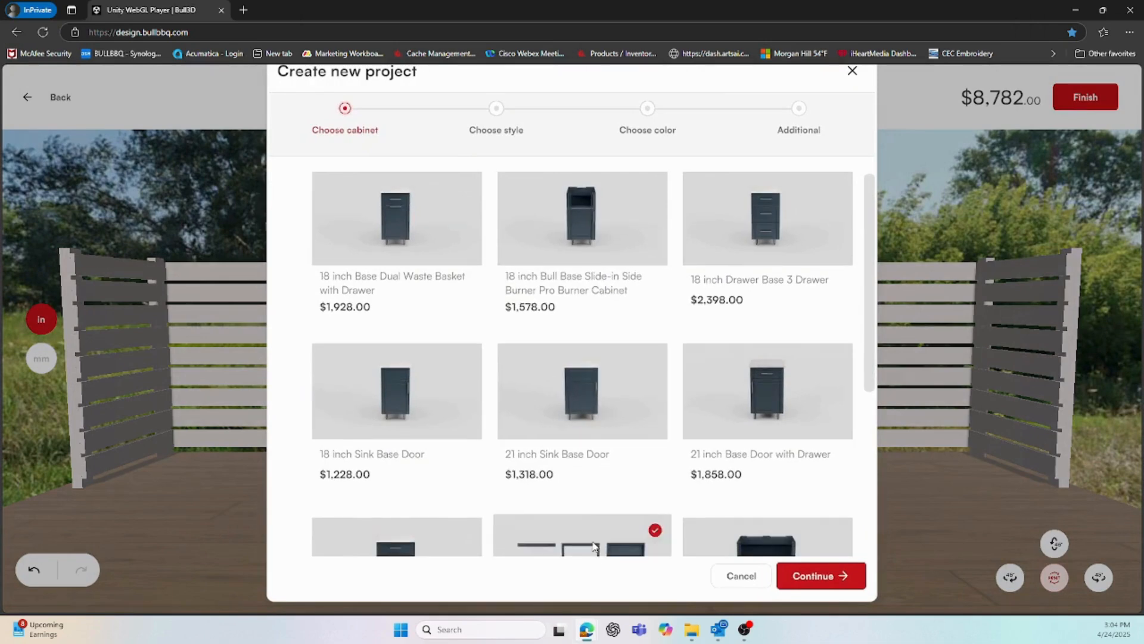
pyautogui.click(801, 572)
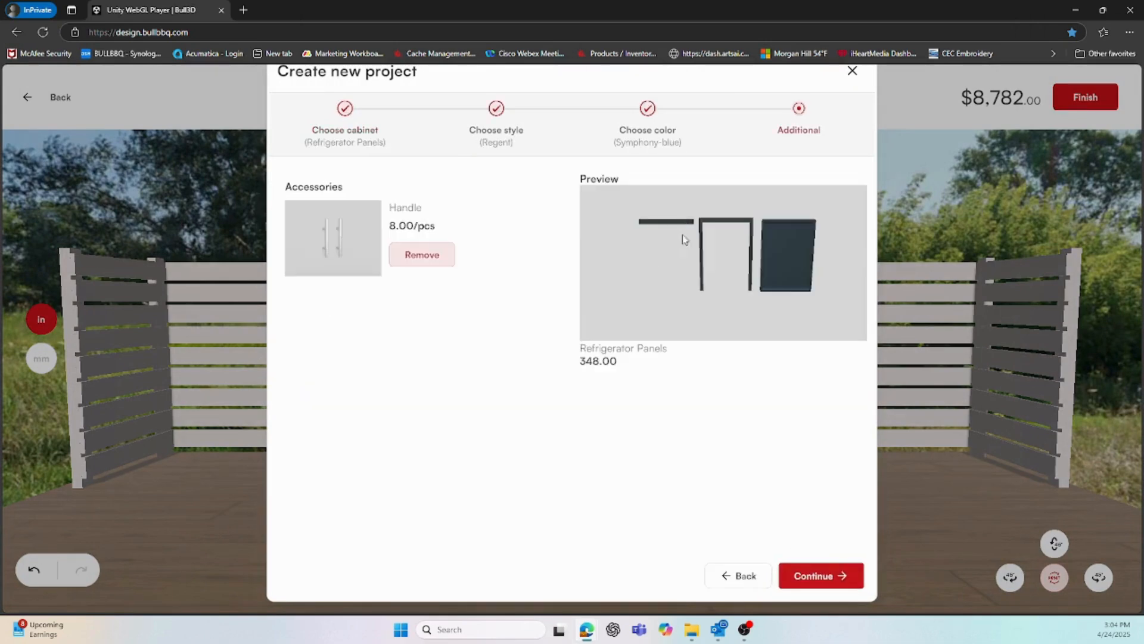
# Fit the OutDoor Ice Maker with an 18-inch dual waste basket cabinet, totalling $15,468
pyautogui.click(785, 568)
pyautogui.click(757, 309)
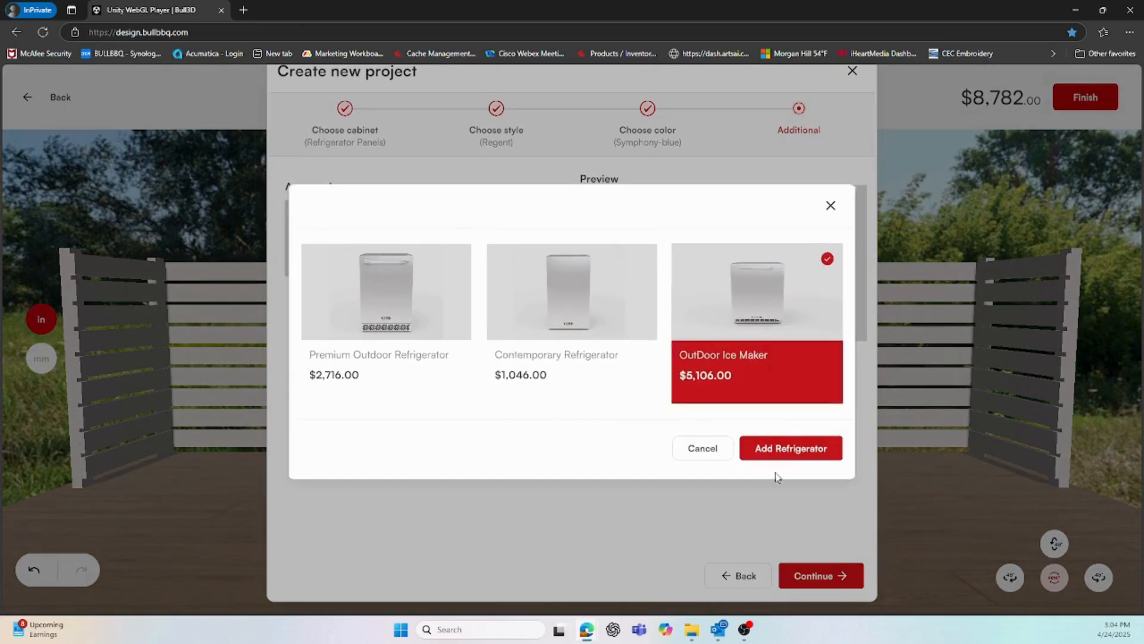
pyautogui.click(787, 456)
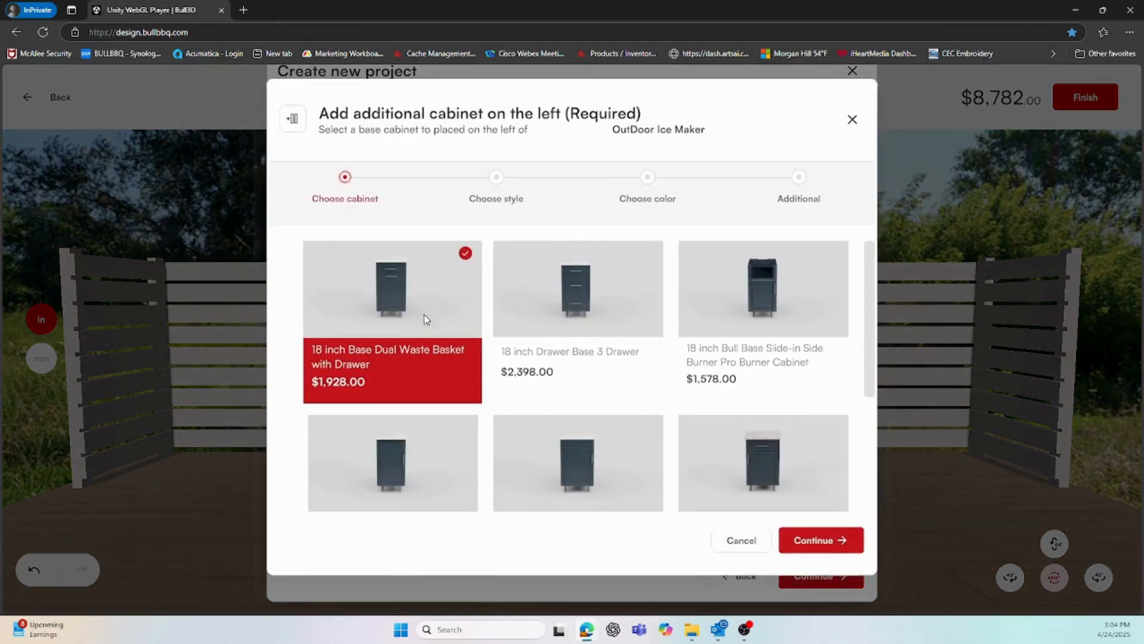
pyautogui.click(826, 540)
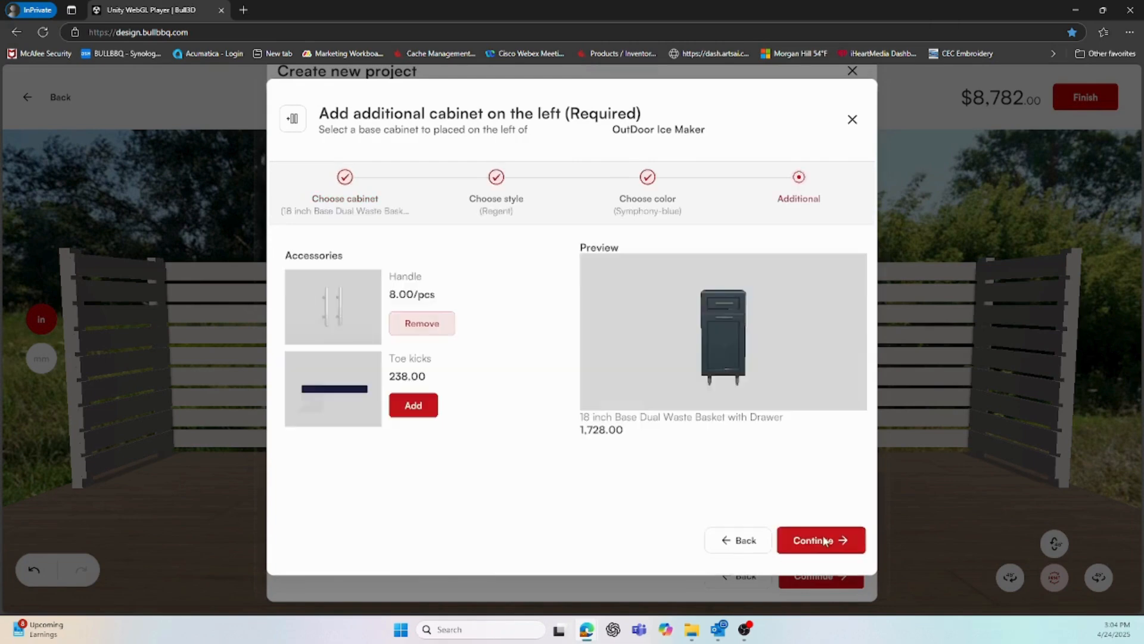
pyautogui.click(825, 540)
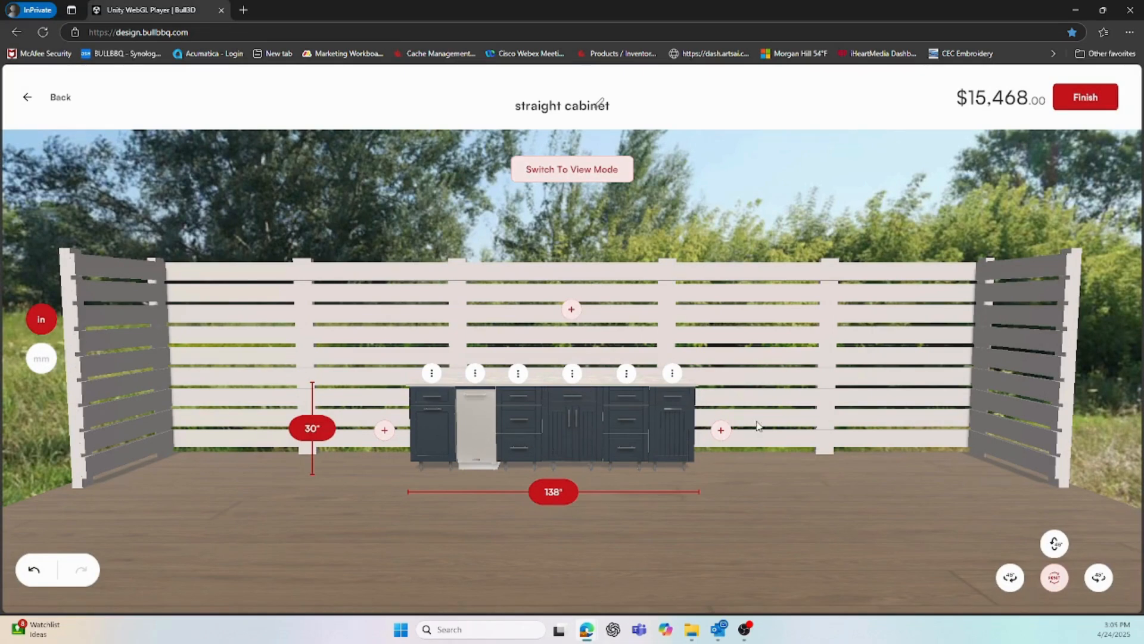
# Finish the 138-inch straight cabinet project without sending it to a customer
pyautogui.click(1085, 97)
pyautogui.click(673, 372)
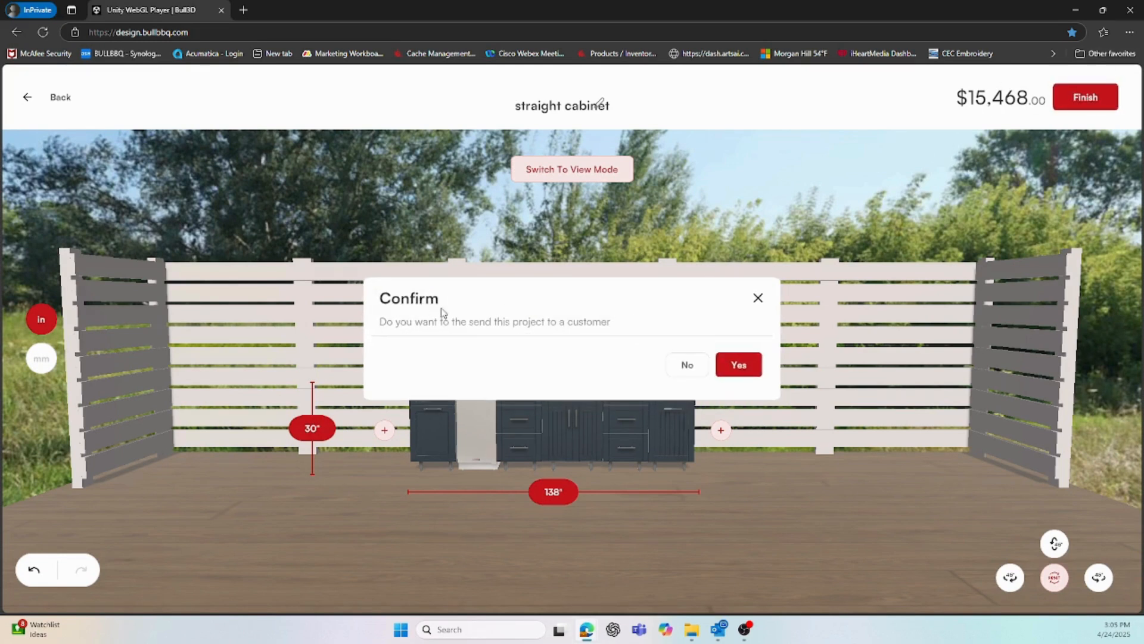
pyautogui.click(687, 364)
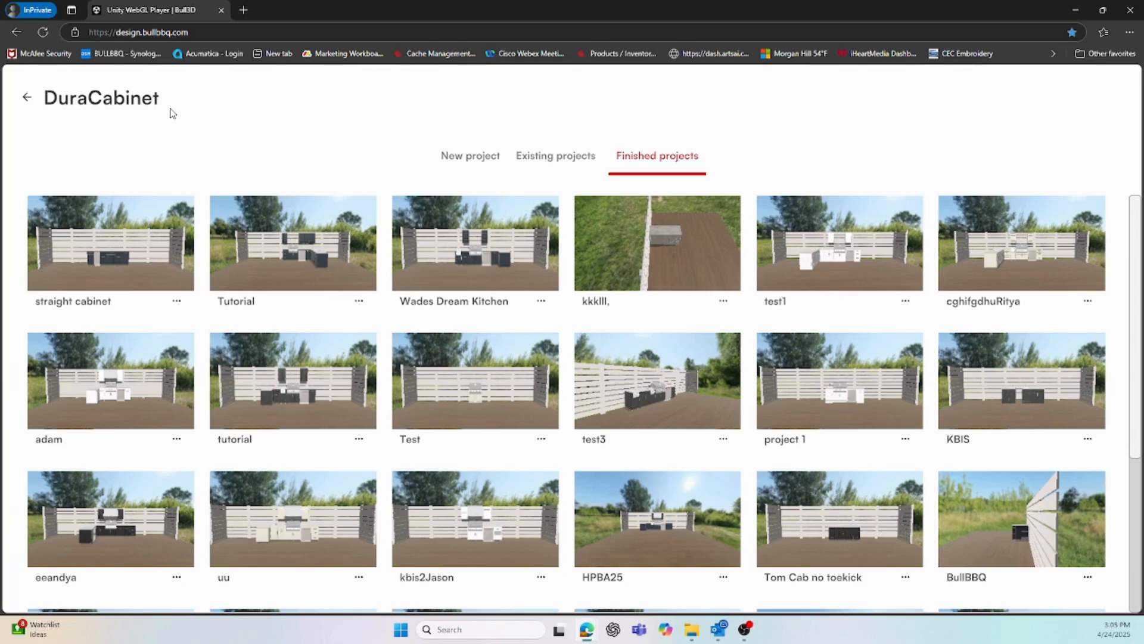
# Glance at Existing projects, then return to an empty New project form
pyautogui.click(534, 161)
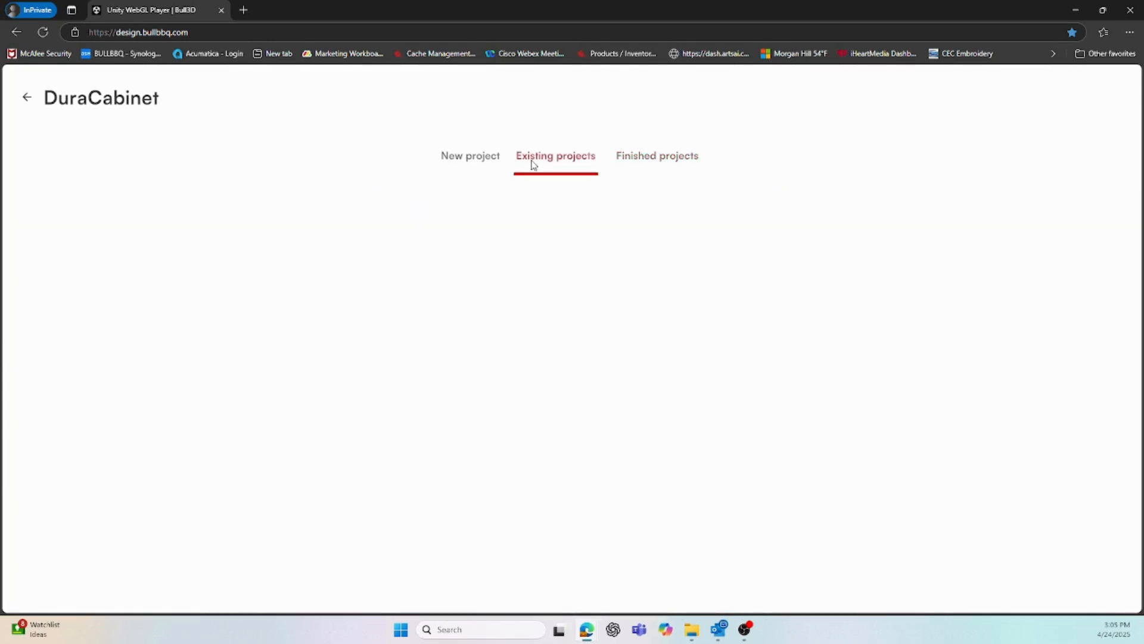
pyautogui.click(491, 159)
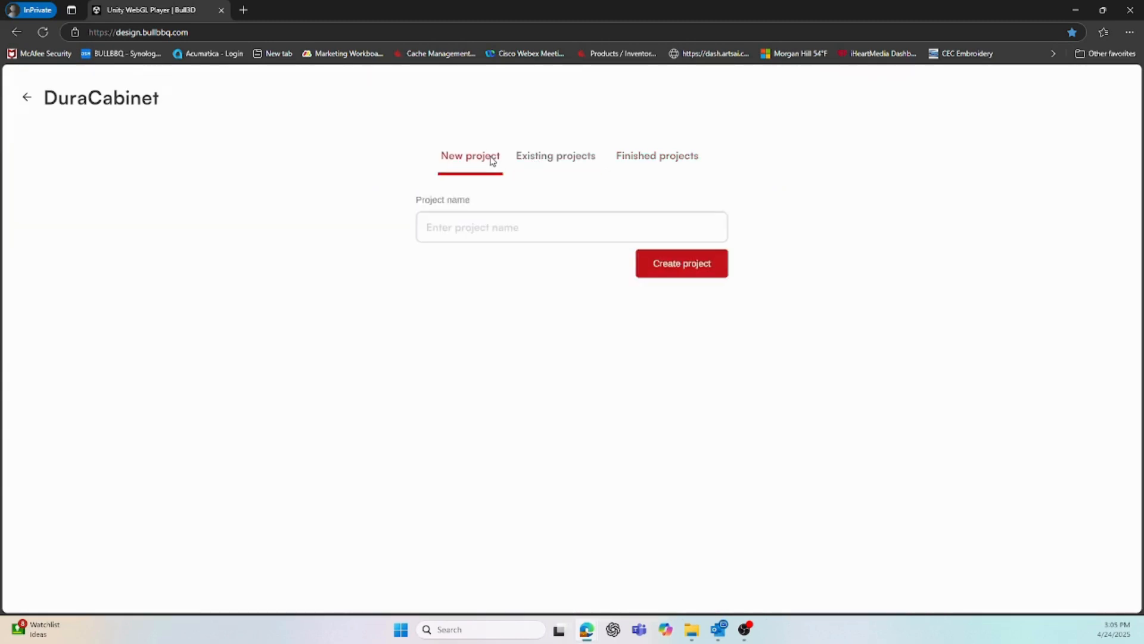